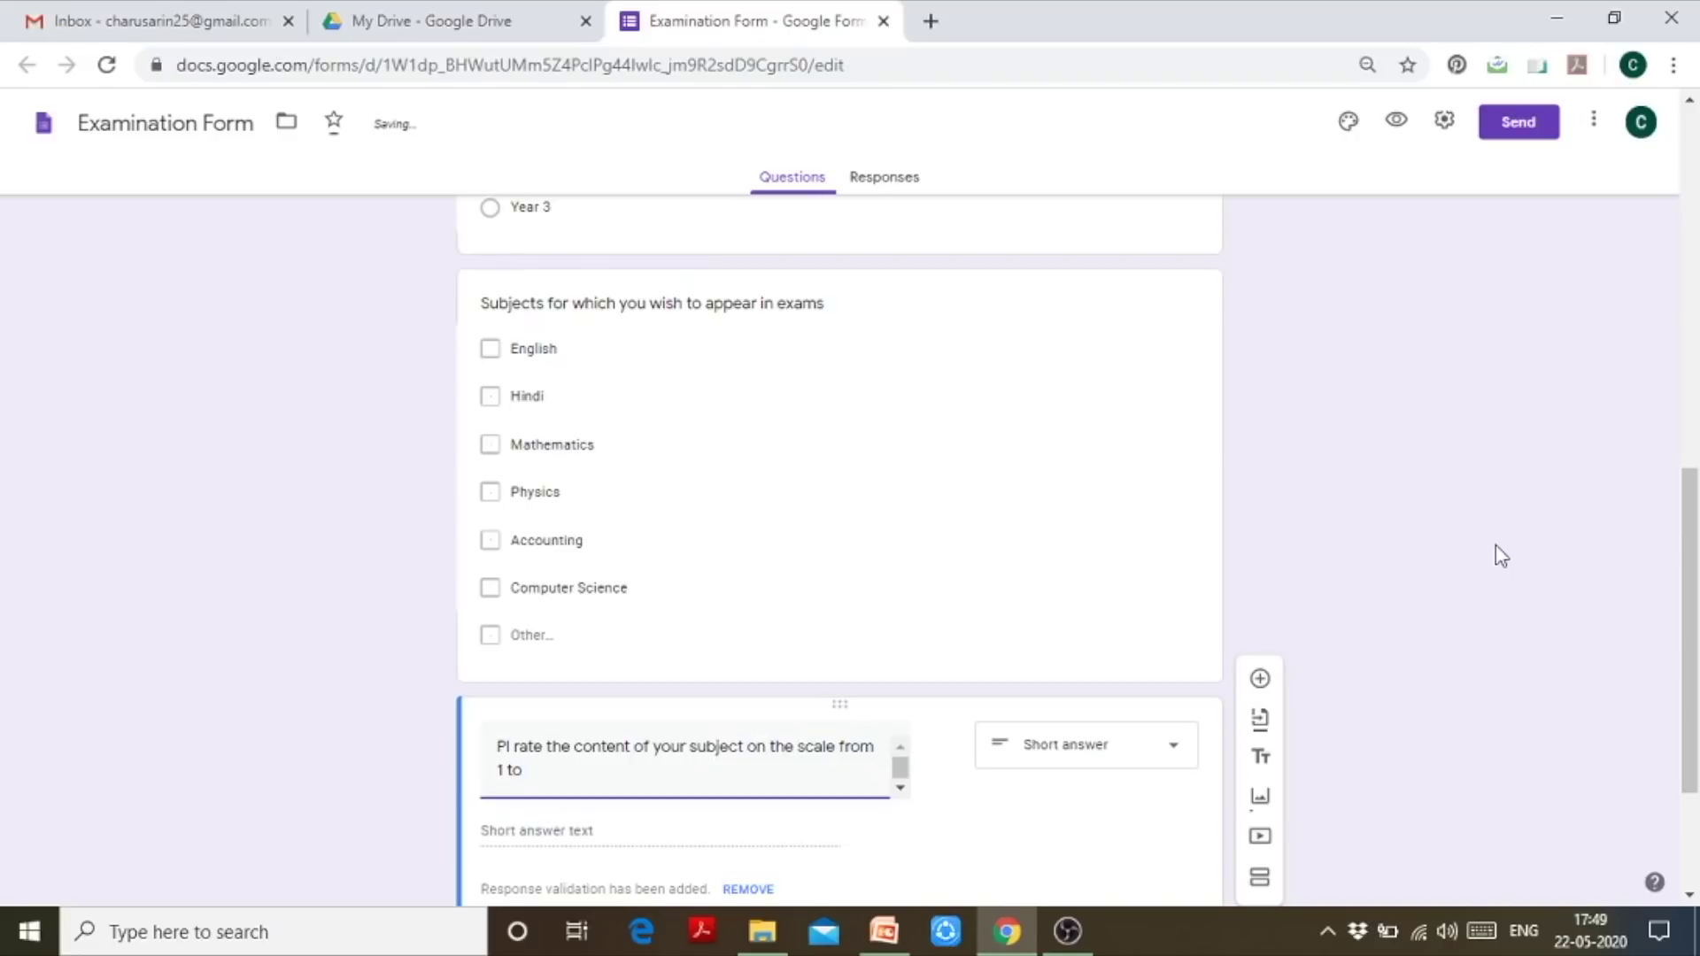
Complete the rating question's title with "5" and label scale value 1 as "Highly unsatisfactory"
text(5)
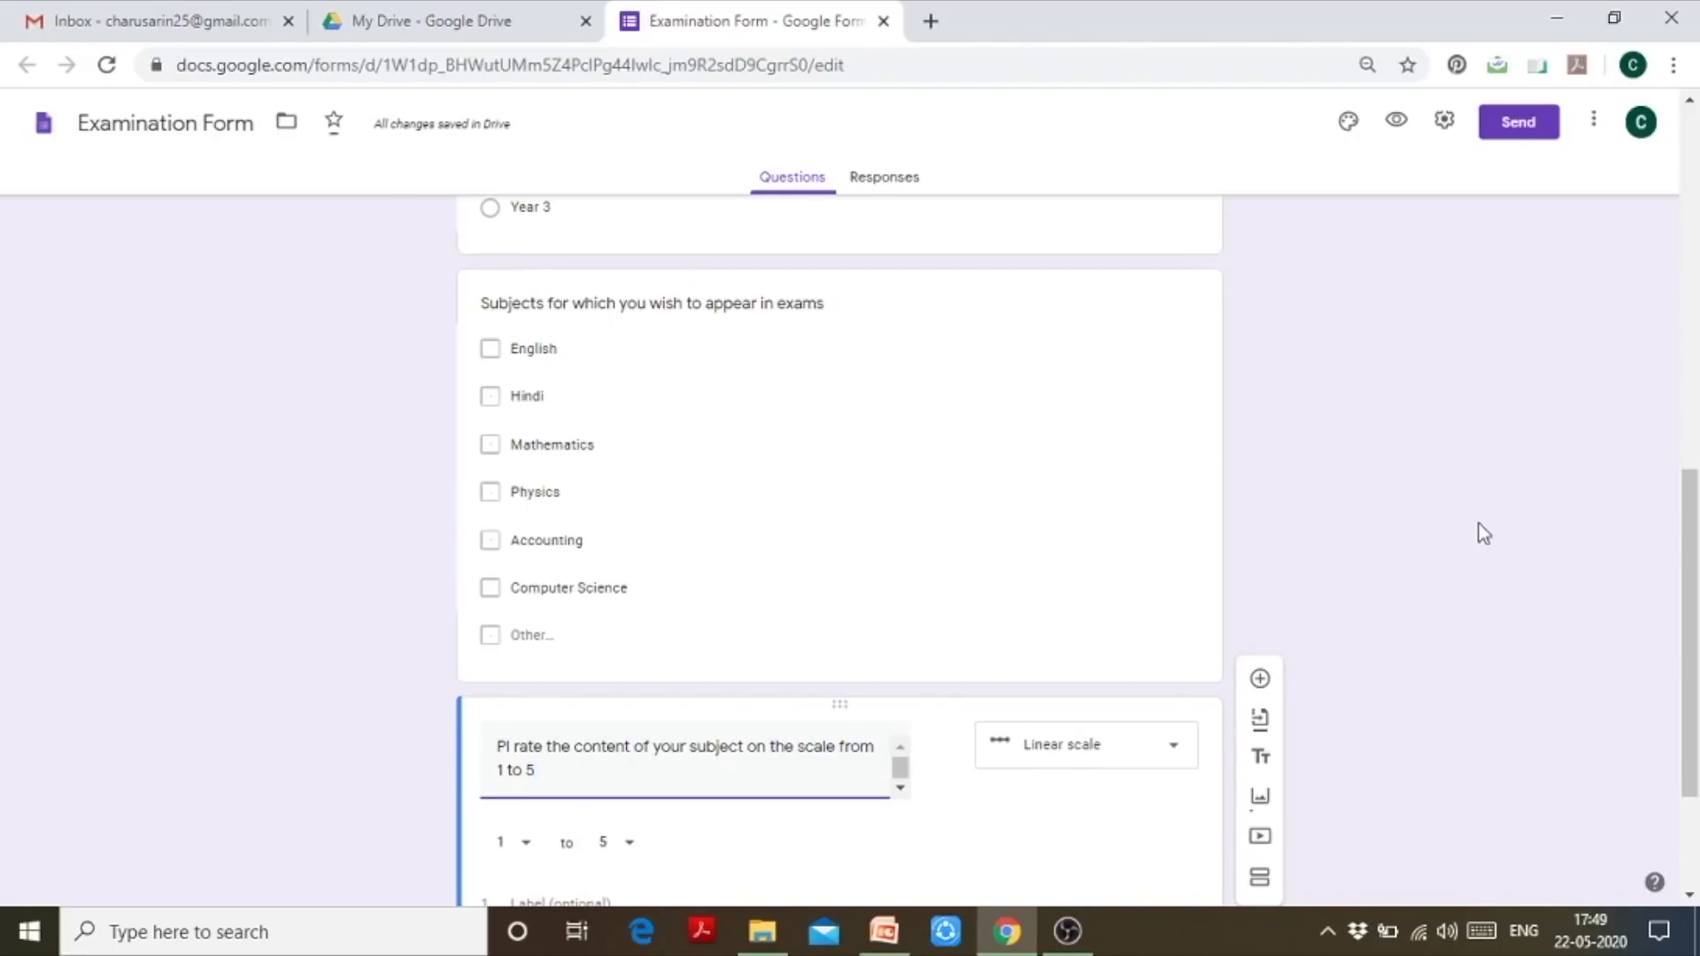
scroll(1649, 578, down, 3)
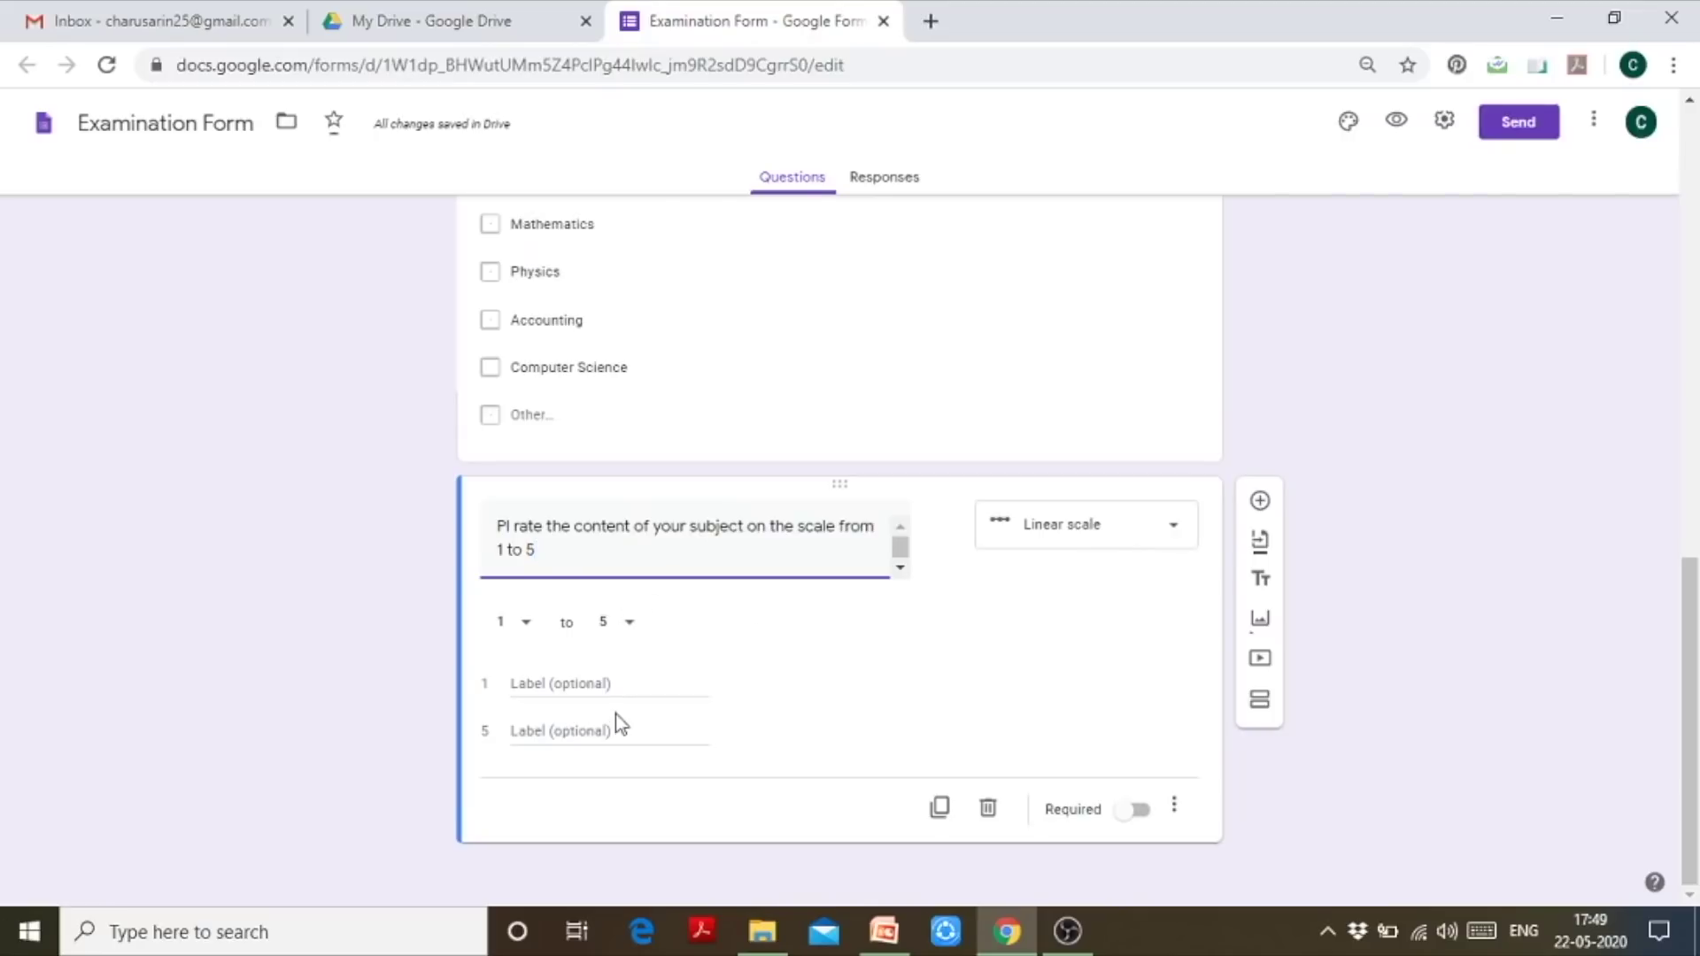
click(626, 684)
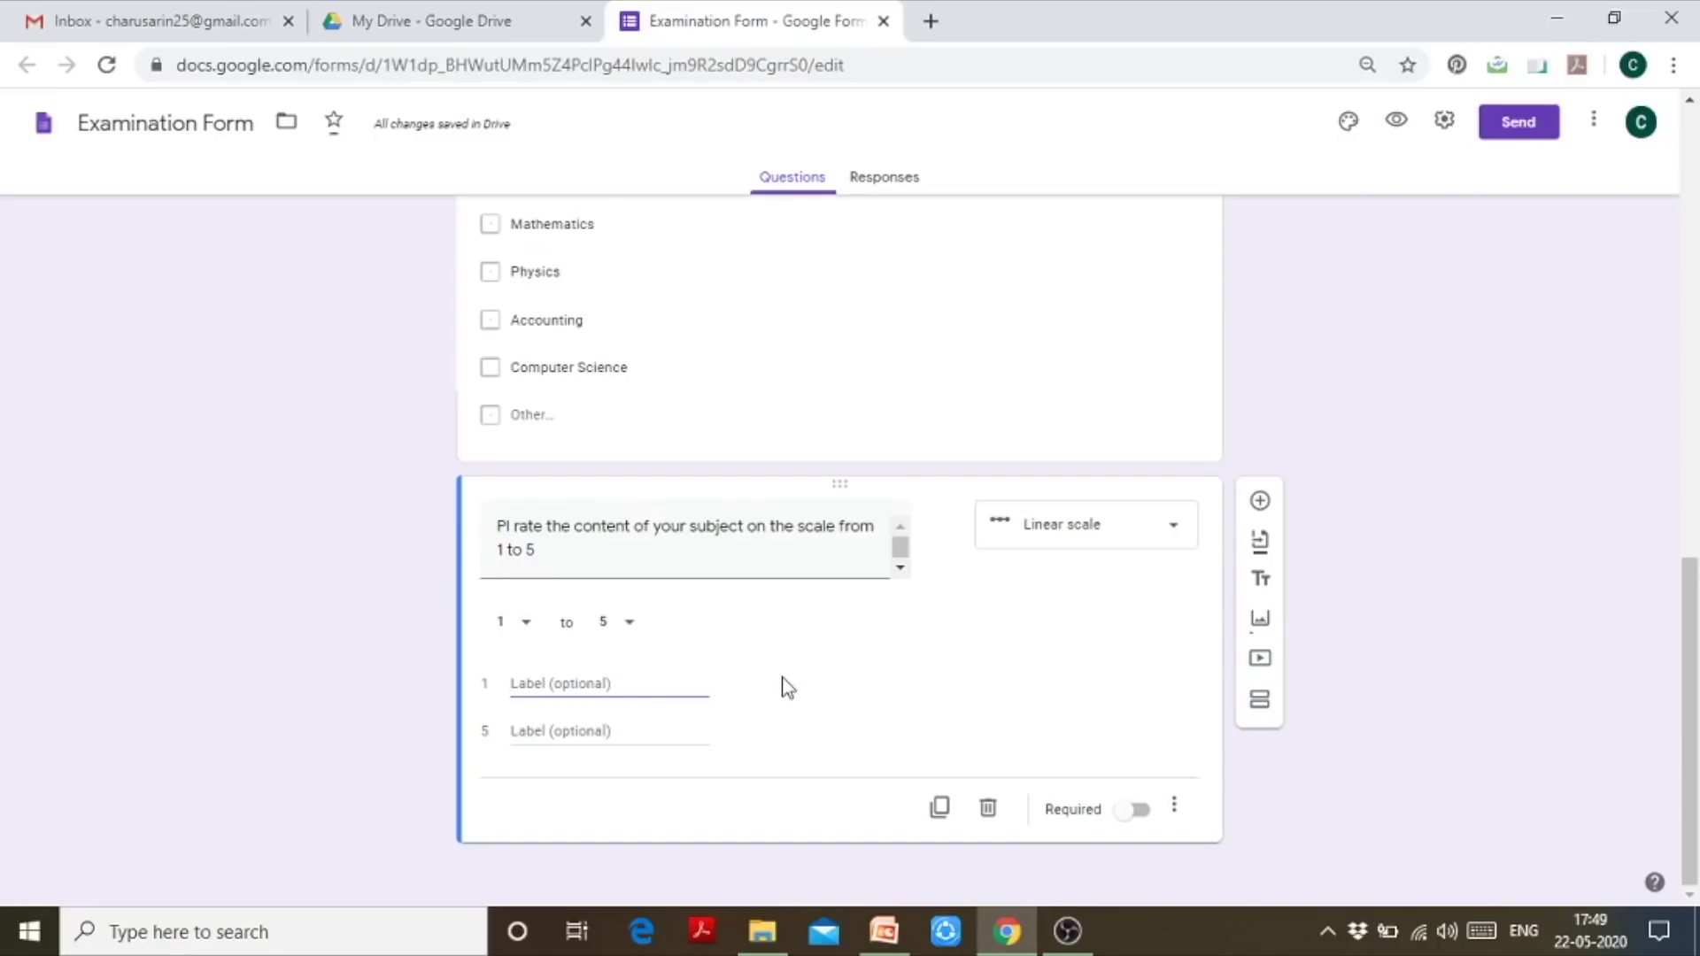
text(Highly unsa)
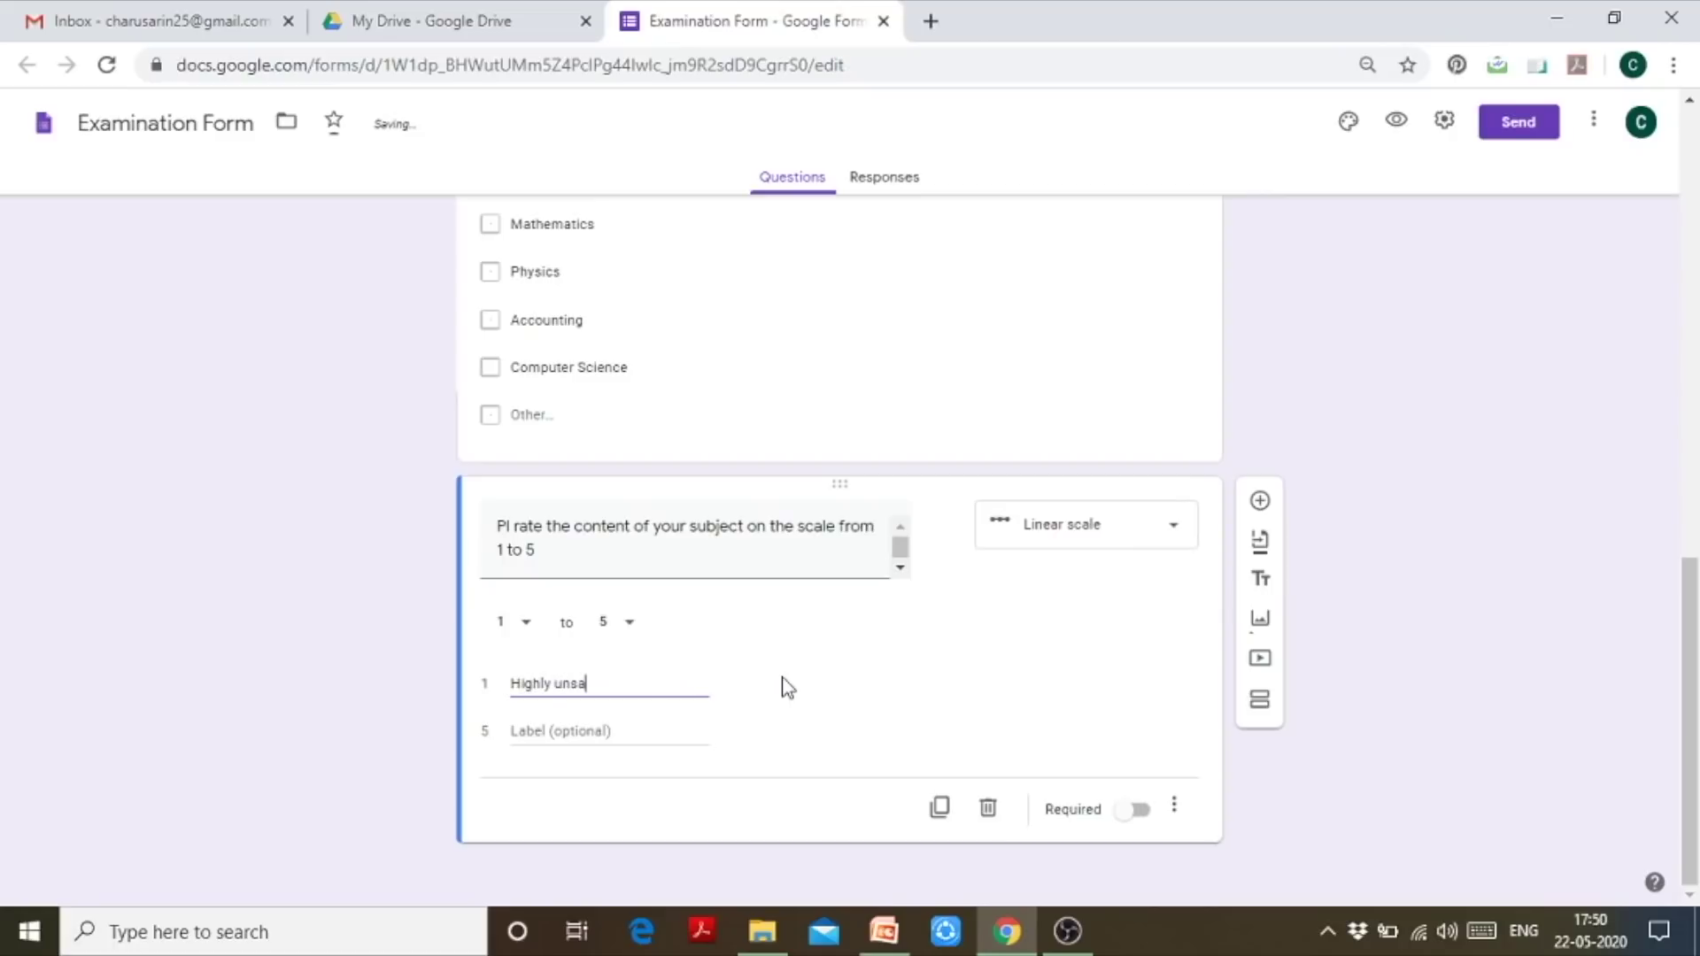
text(tisfactory)
Label value 5 of the linear scale as "Highly Satisfactory"
click(630, 732)
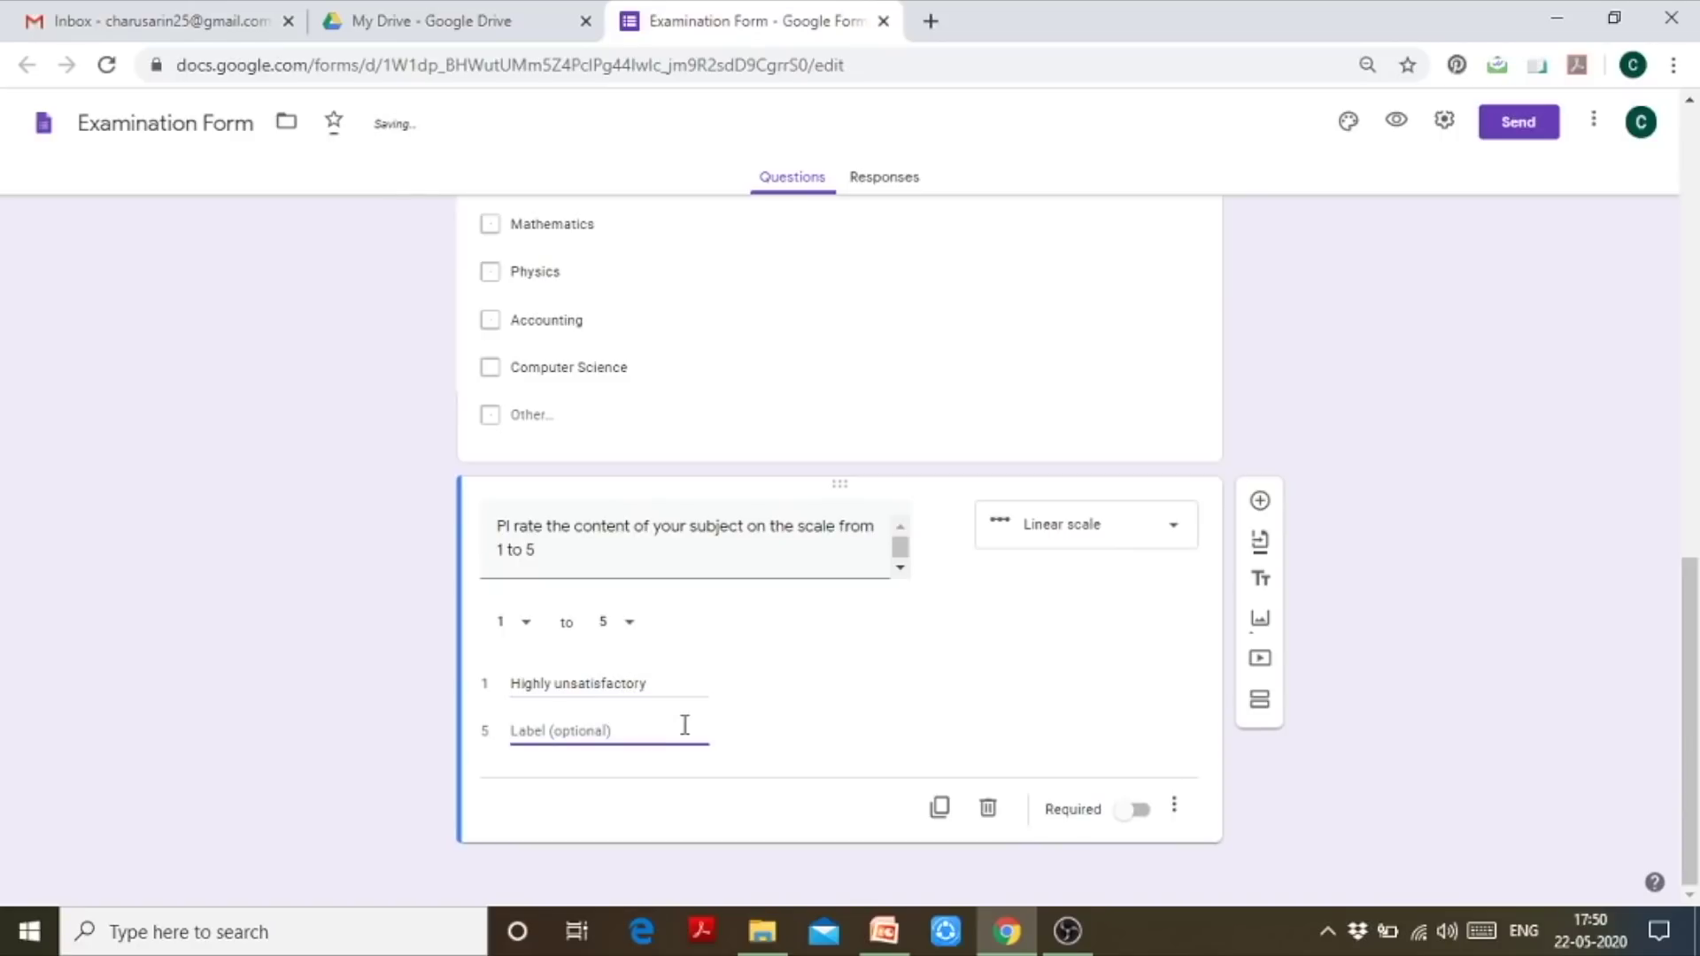
text(Hi)
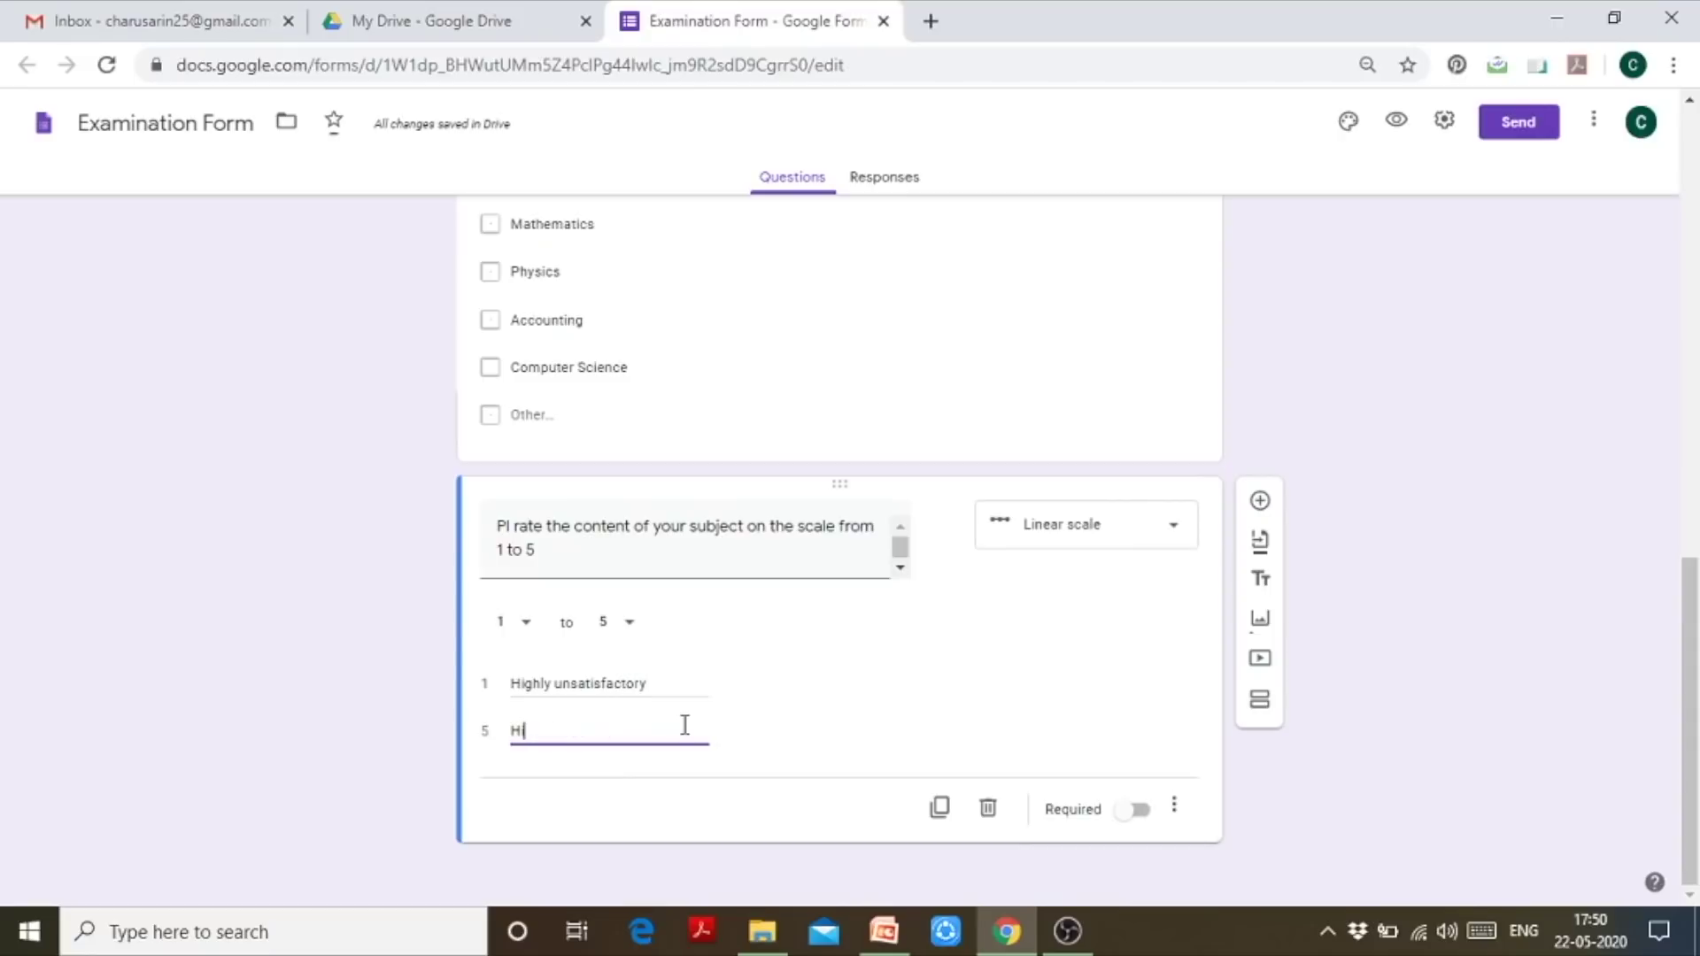
text(ghly Sat)
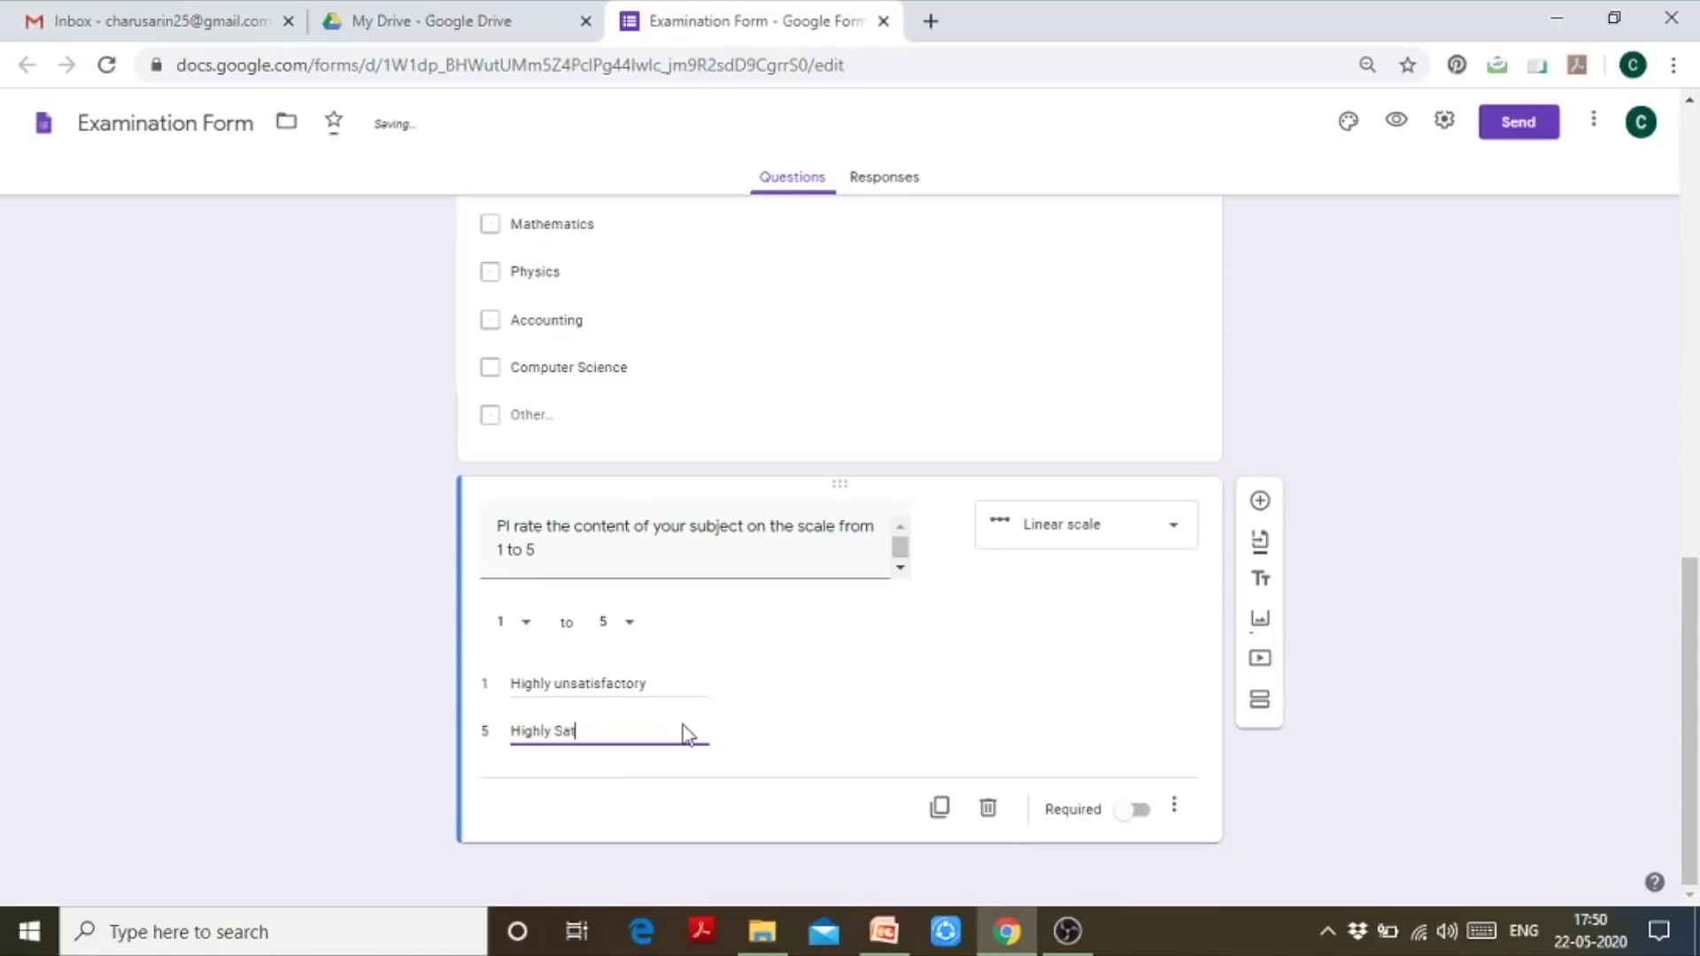
text(isfactory)
Capitalize the second word of the label for scale value 1 so it reads "Highly Unsatisfactory"
triple_click(567, 683)
key(End)
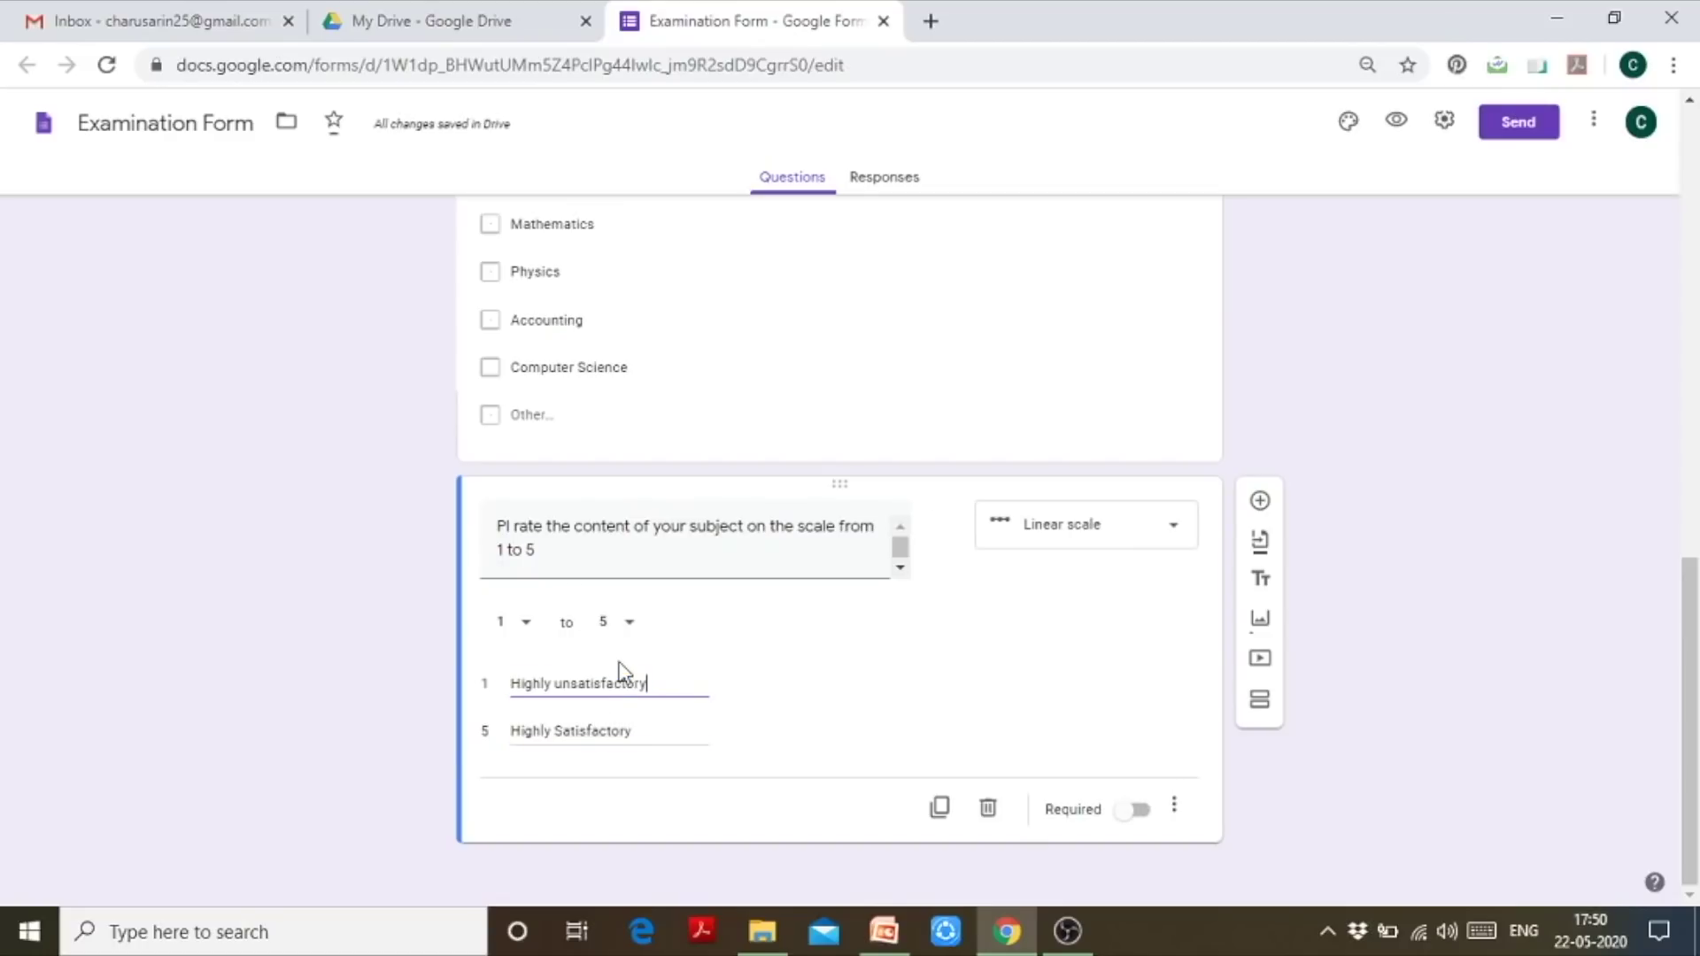
key(Left)
key(Left)
key(Left)
key(Left)
key(BackSpace)
text(U)
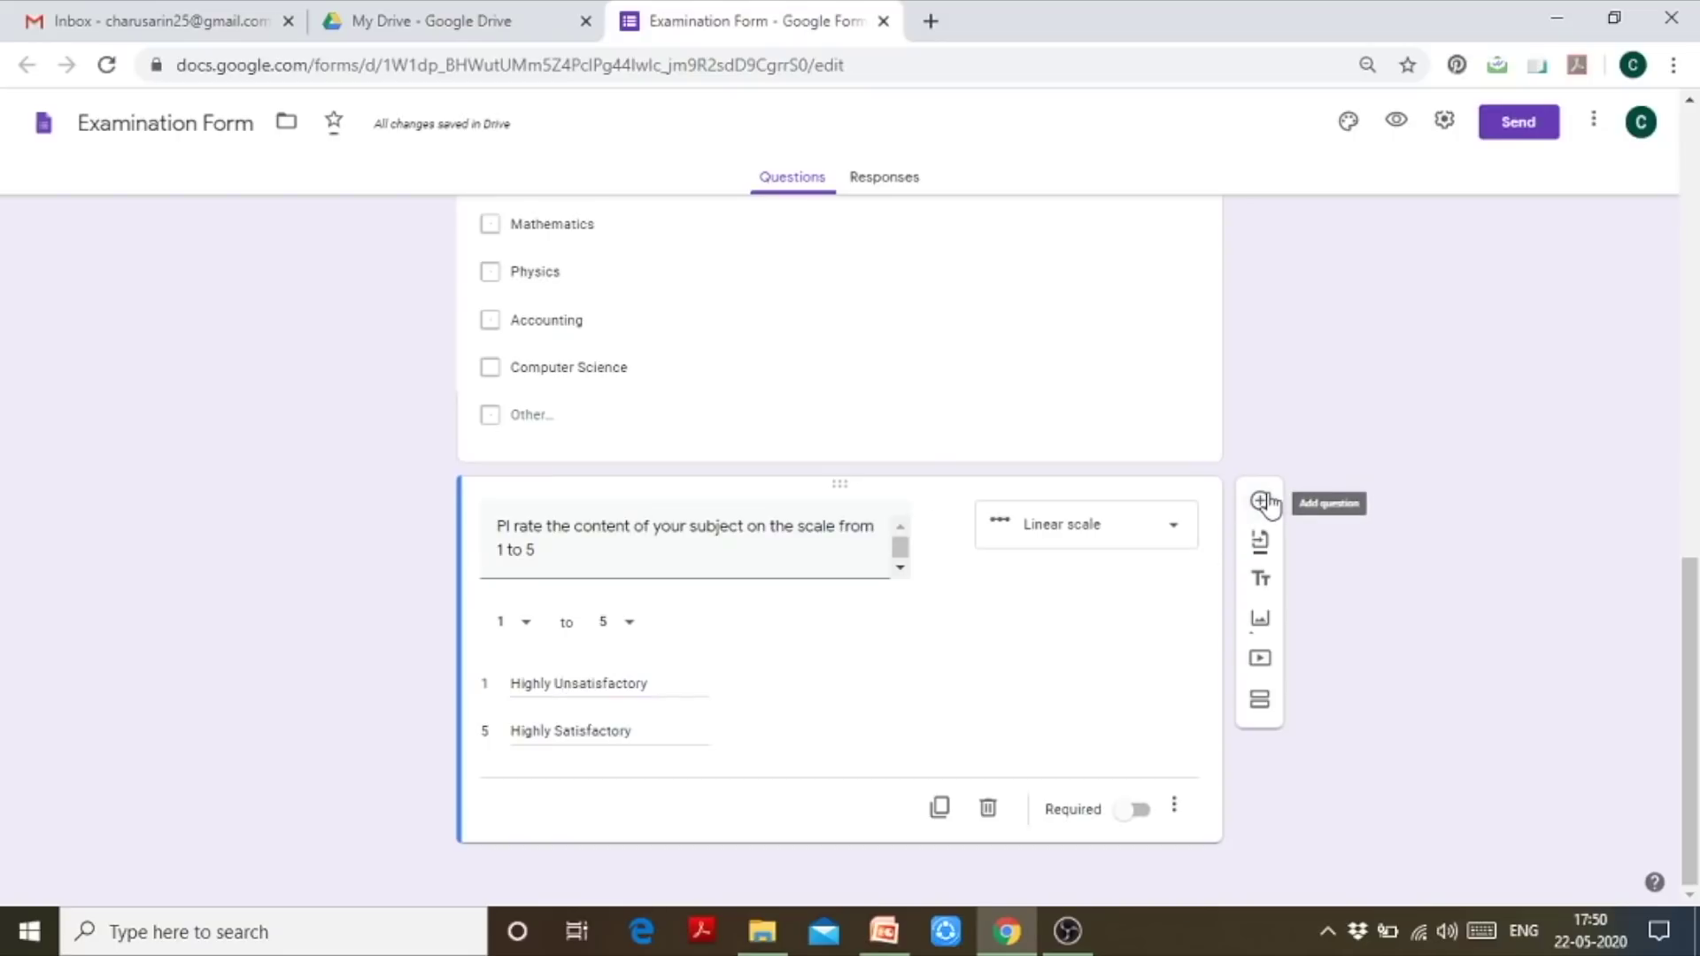
Add a new question below the rating question with the title "Kindly give Feedback pf your subhect teacher"
click(1262, 502)
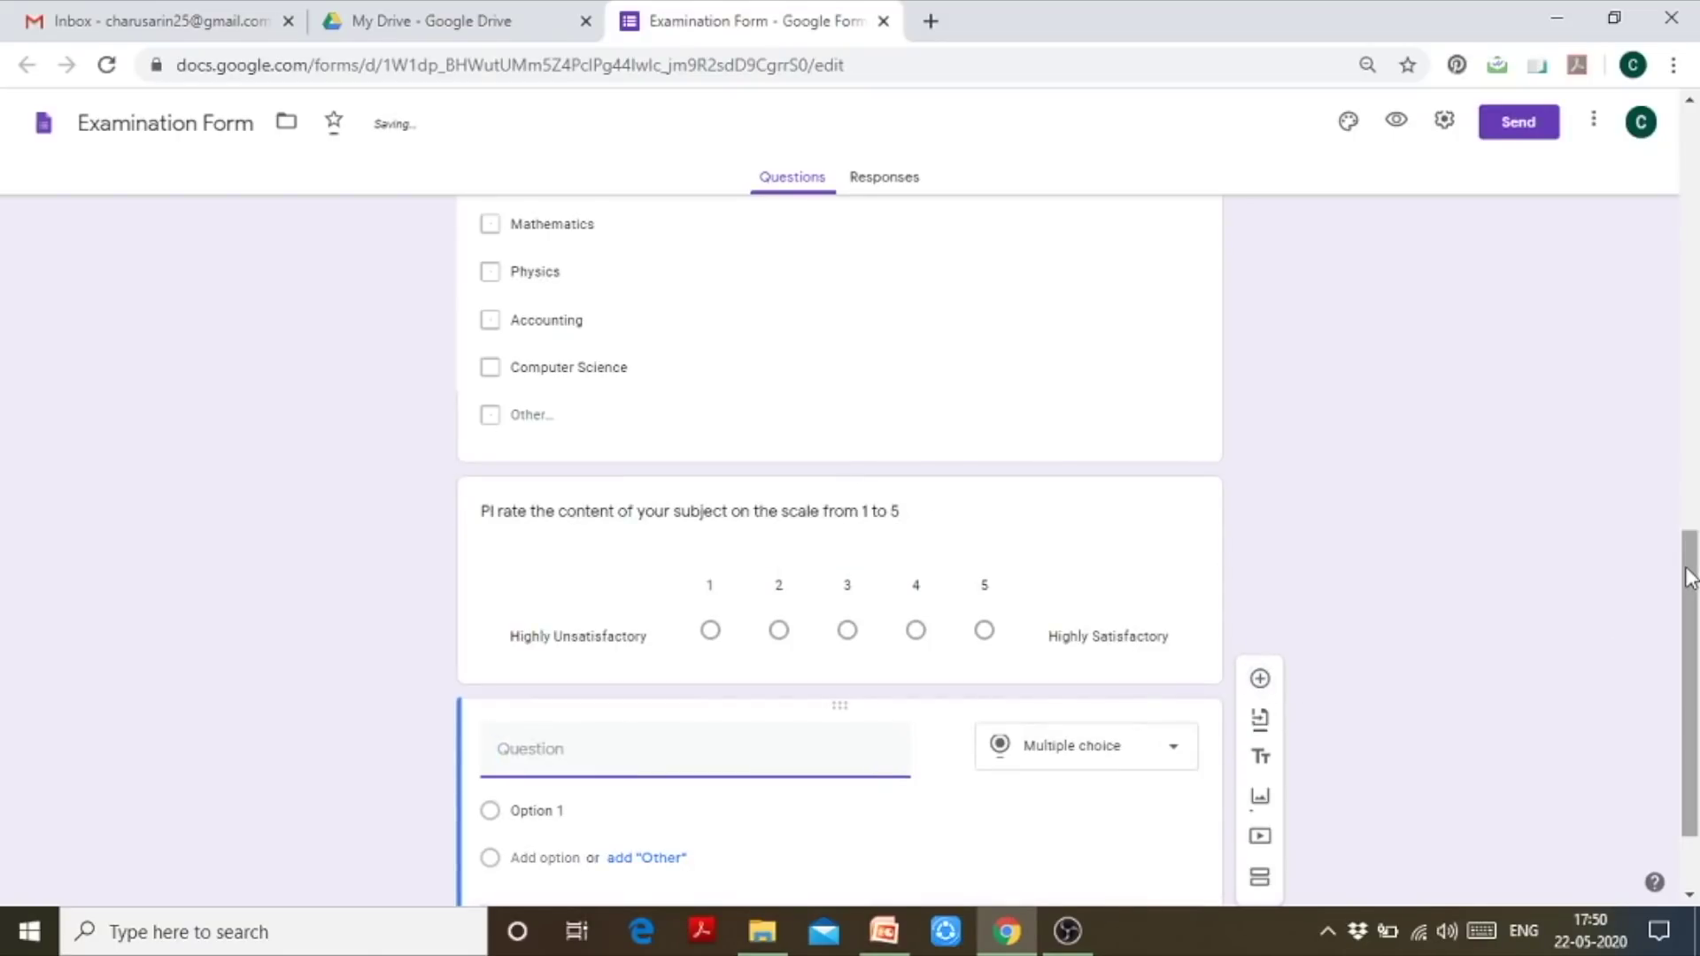
drag(1690, 580, 1696, 700)
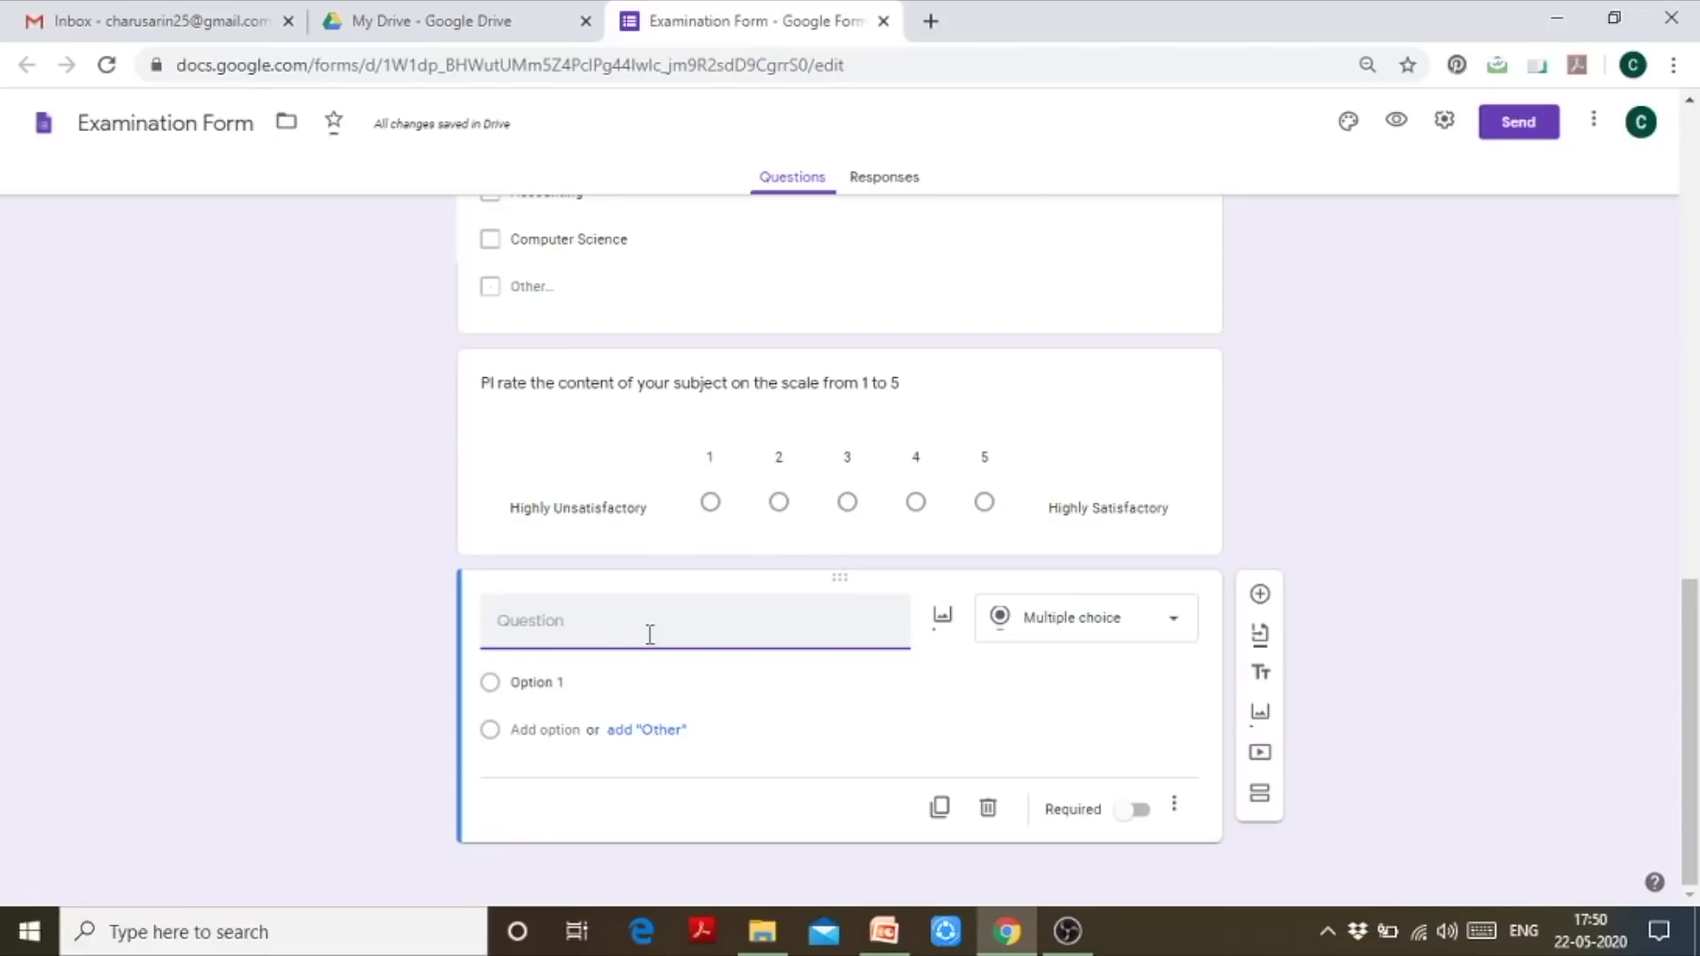
text(Kindly)
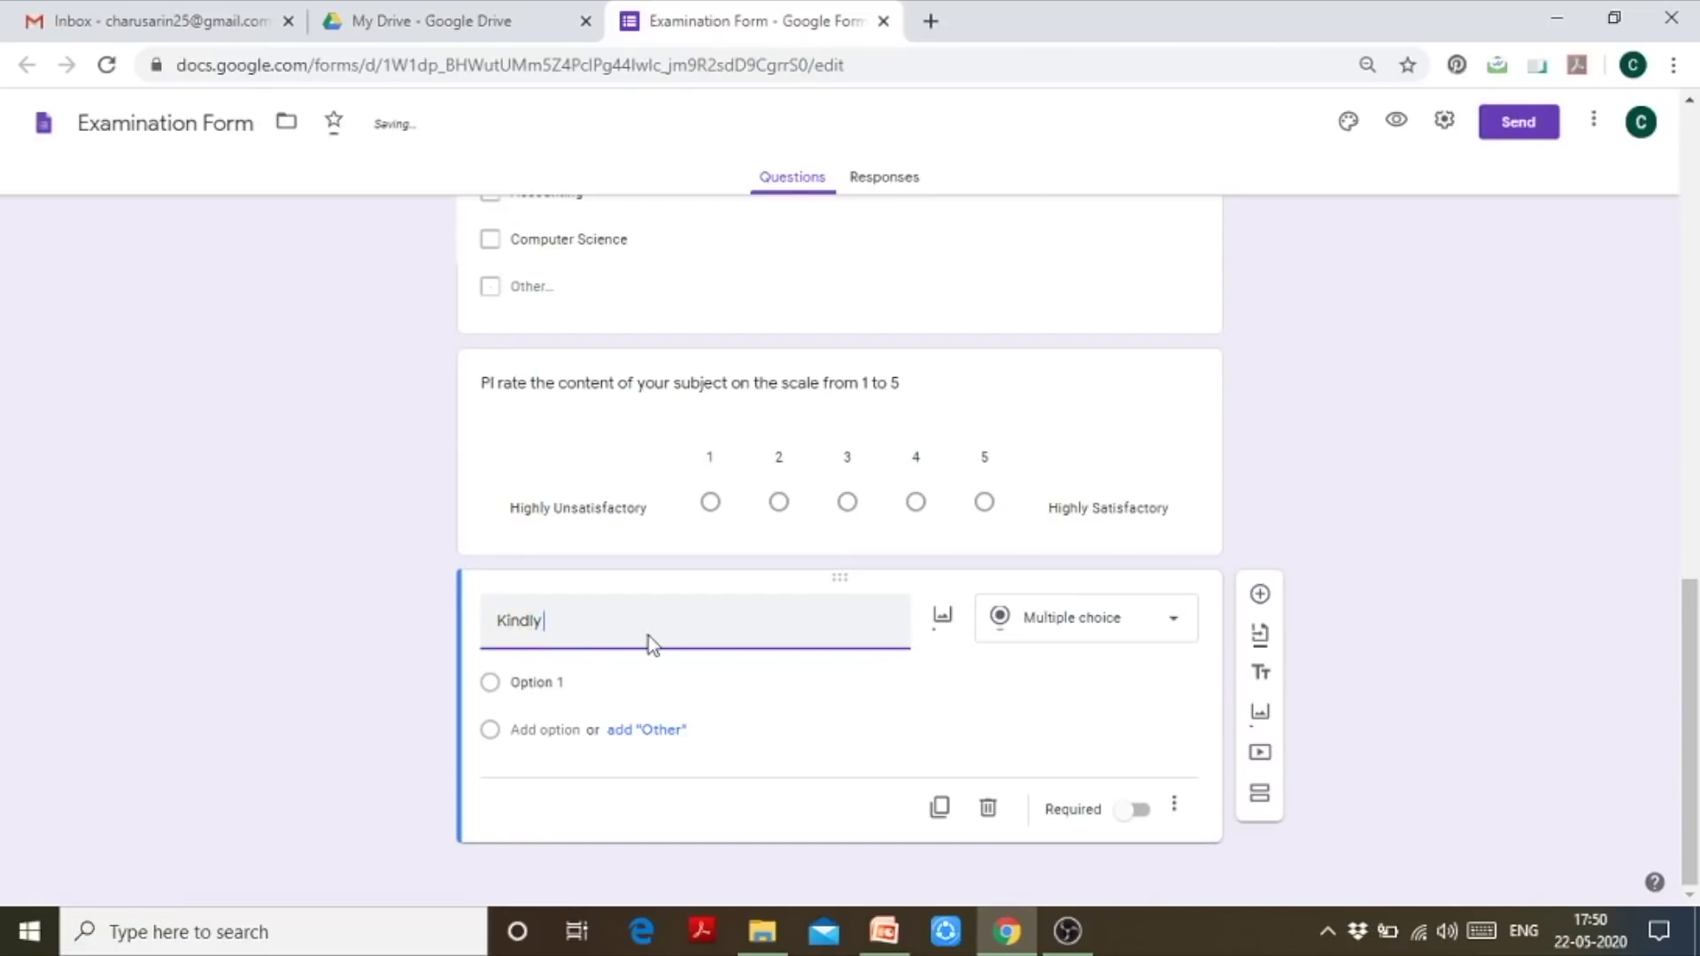
text( give Feedback pf your su)
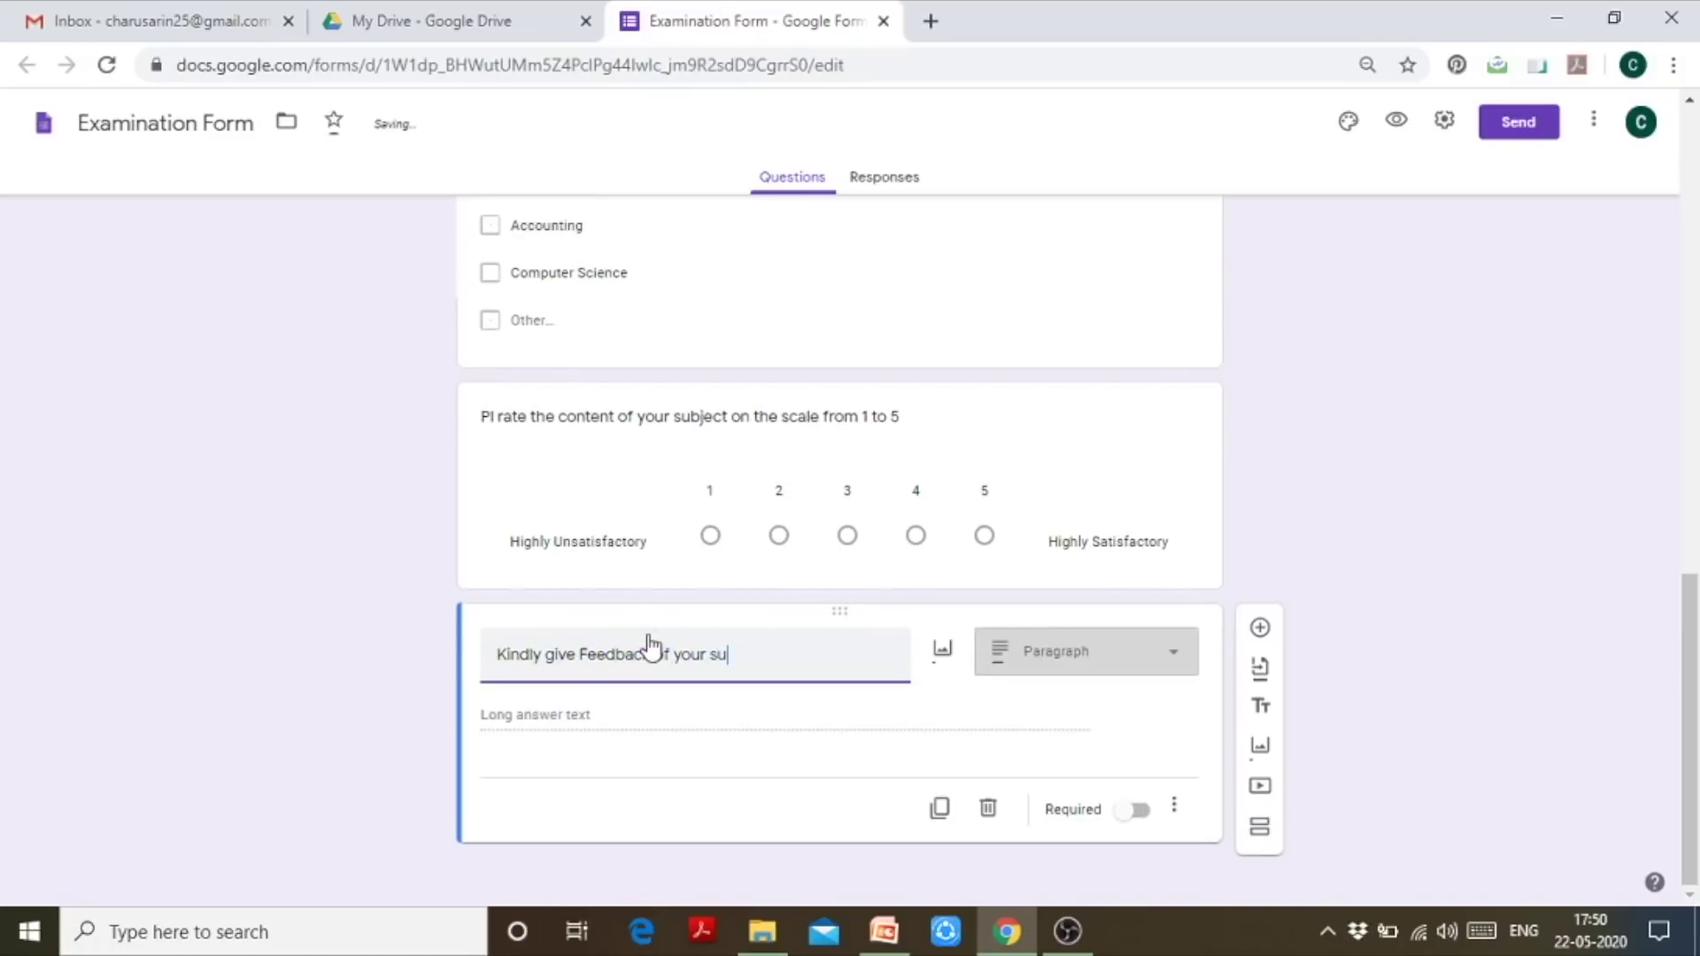
text(bhect teacher)
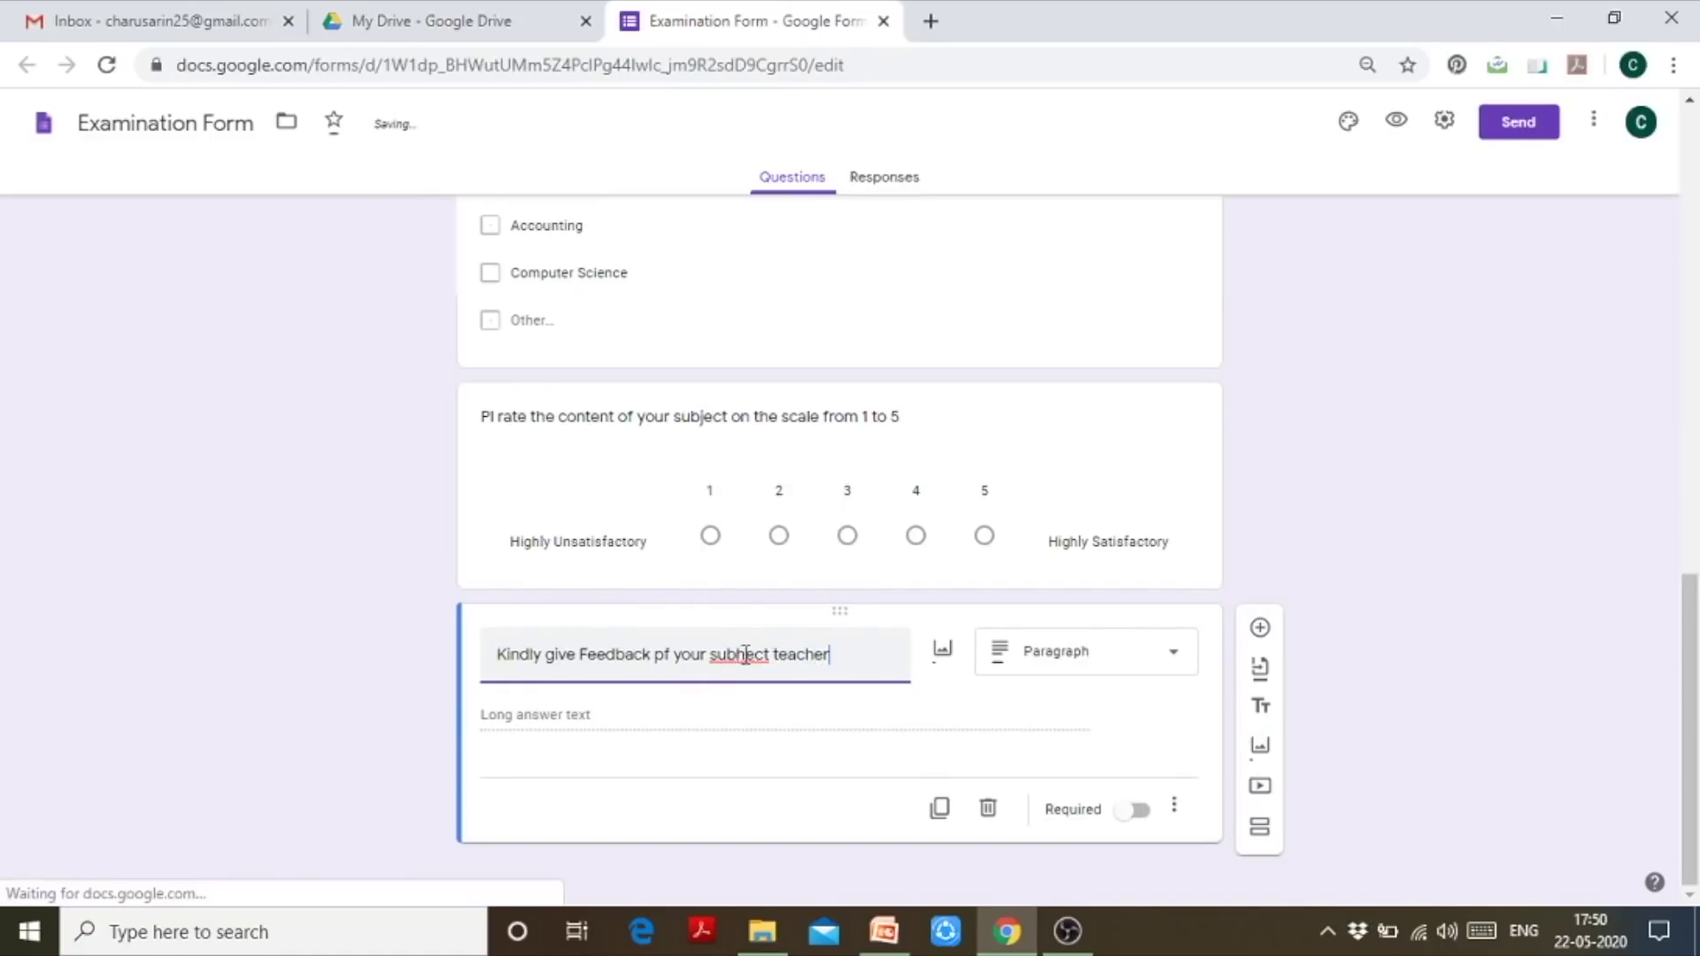
Correct the misspelled words in the new question's title to read "Kindly give Feedback of your subject teacher"
key(Left)
key(Left)
key(Left)
key(Left)
key(Left)
key(Left)
key(Left)
key(Left)
key(Left)
key(Left)
key(Left)
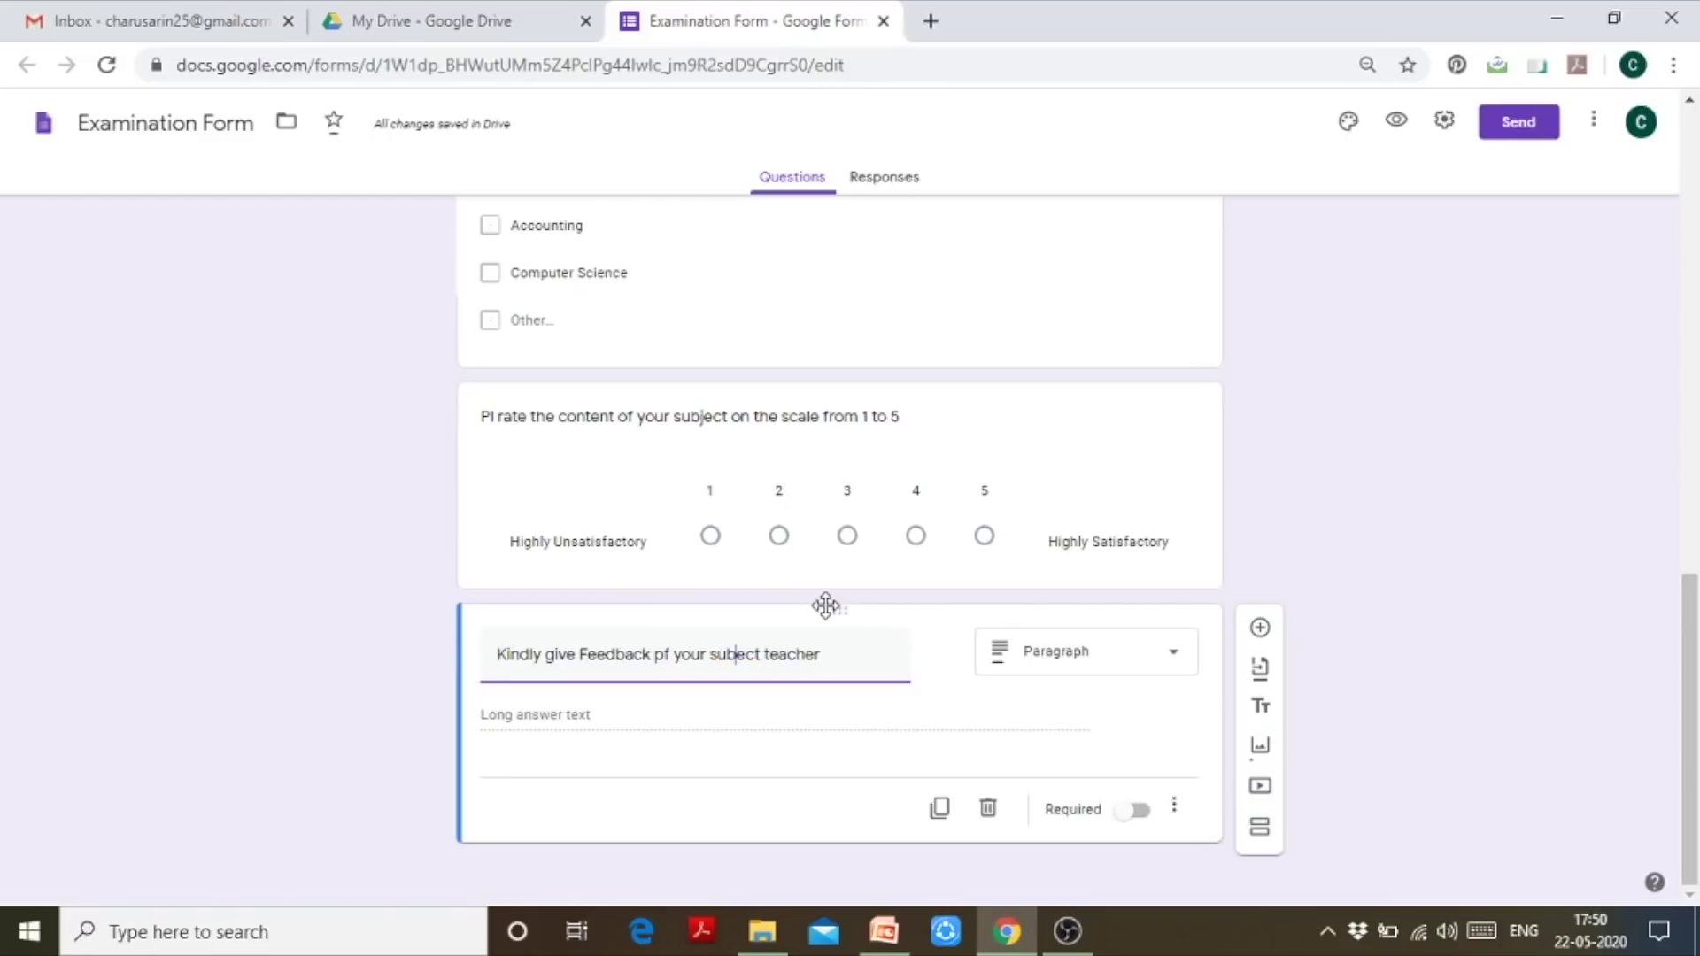
key(BackSpace)
text(j)
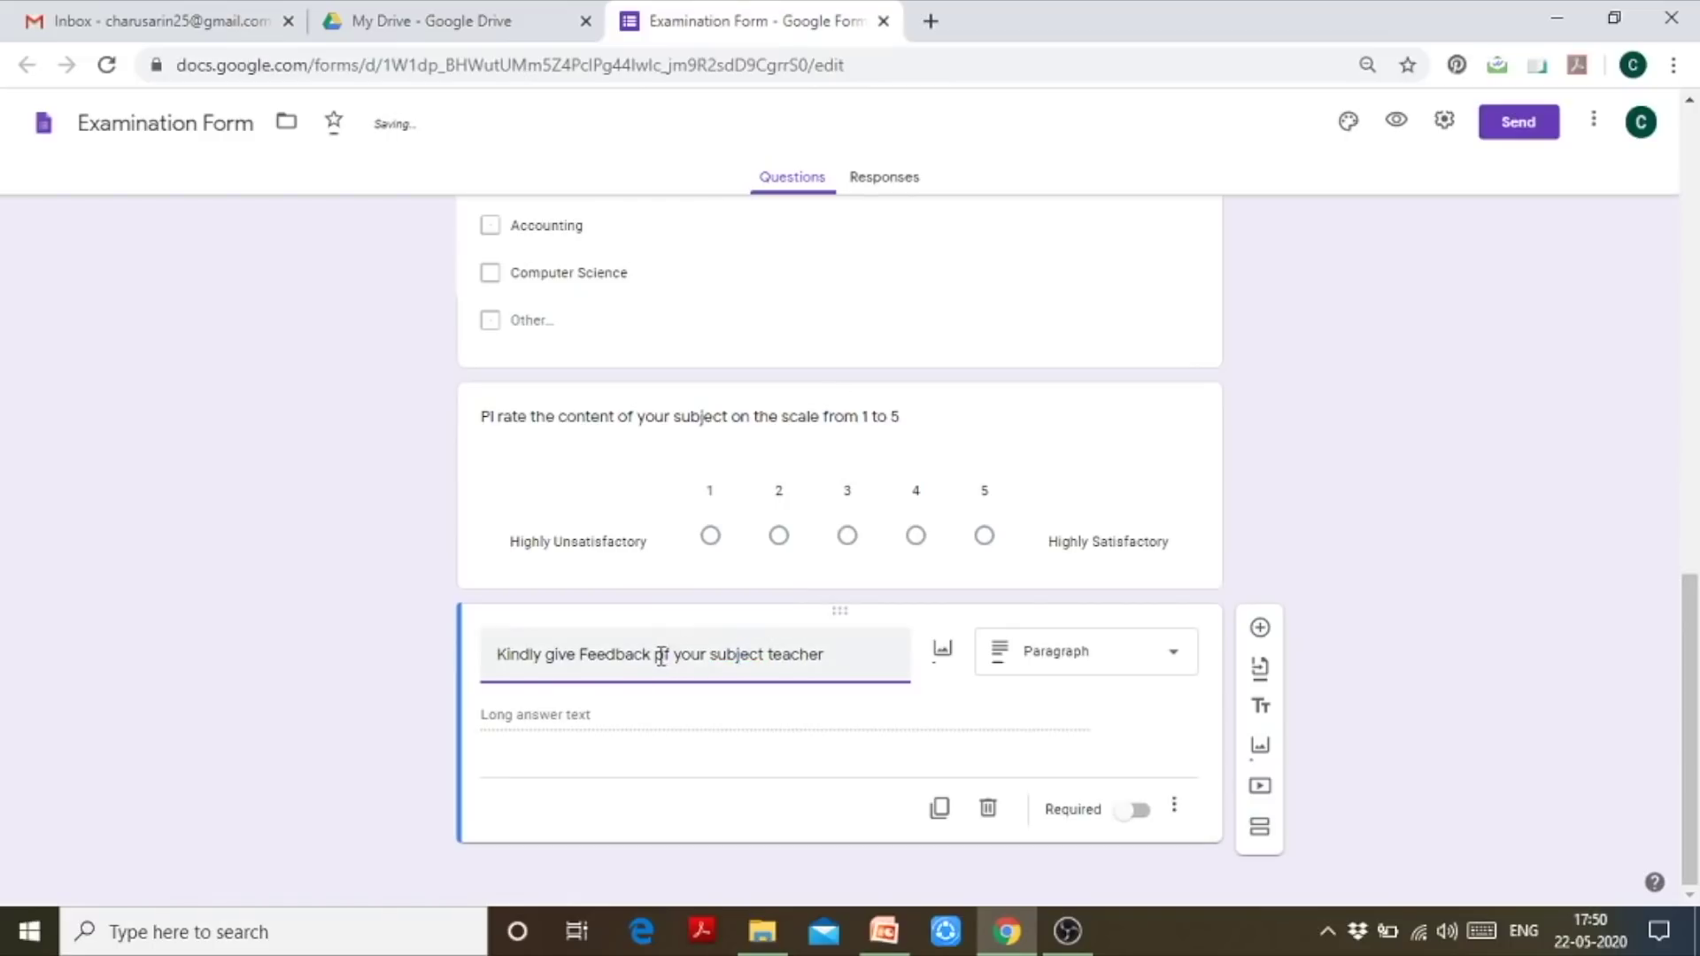
click(656, 654)
key(Delete)
text(o)
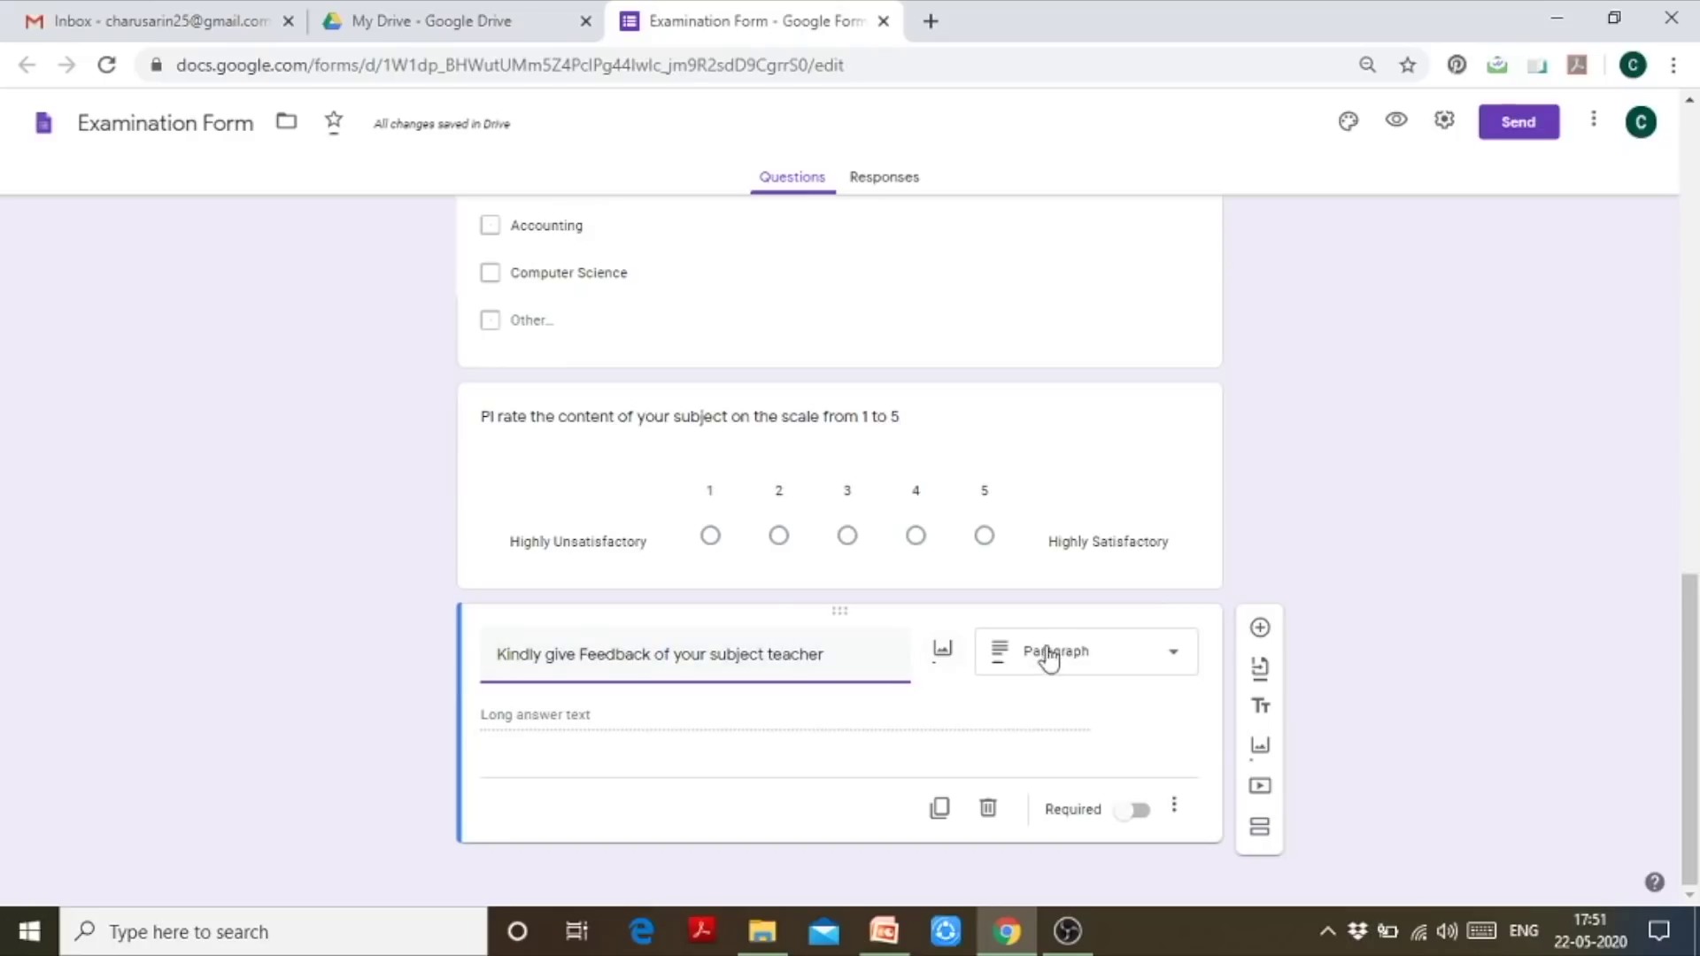
Change the teacher feedback question's type to Multiple choice grid
click(1113, 671)
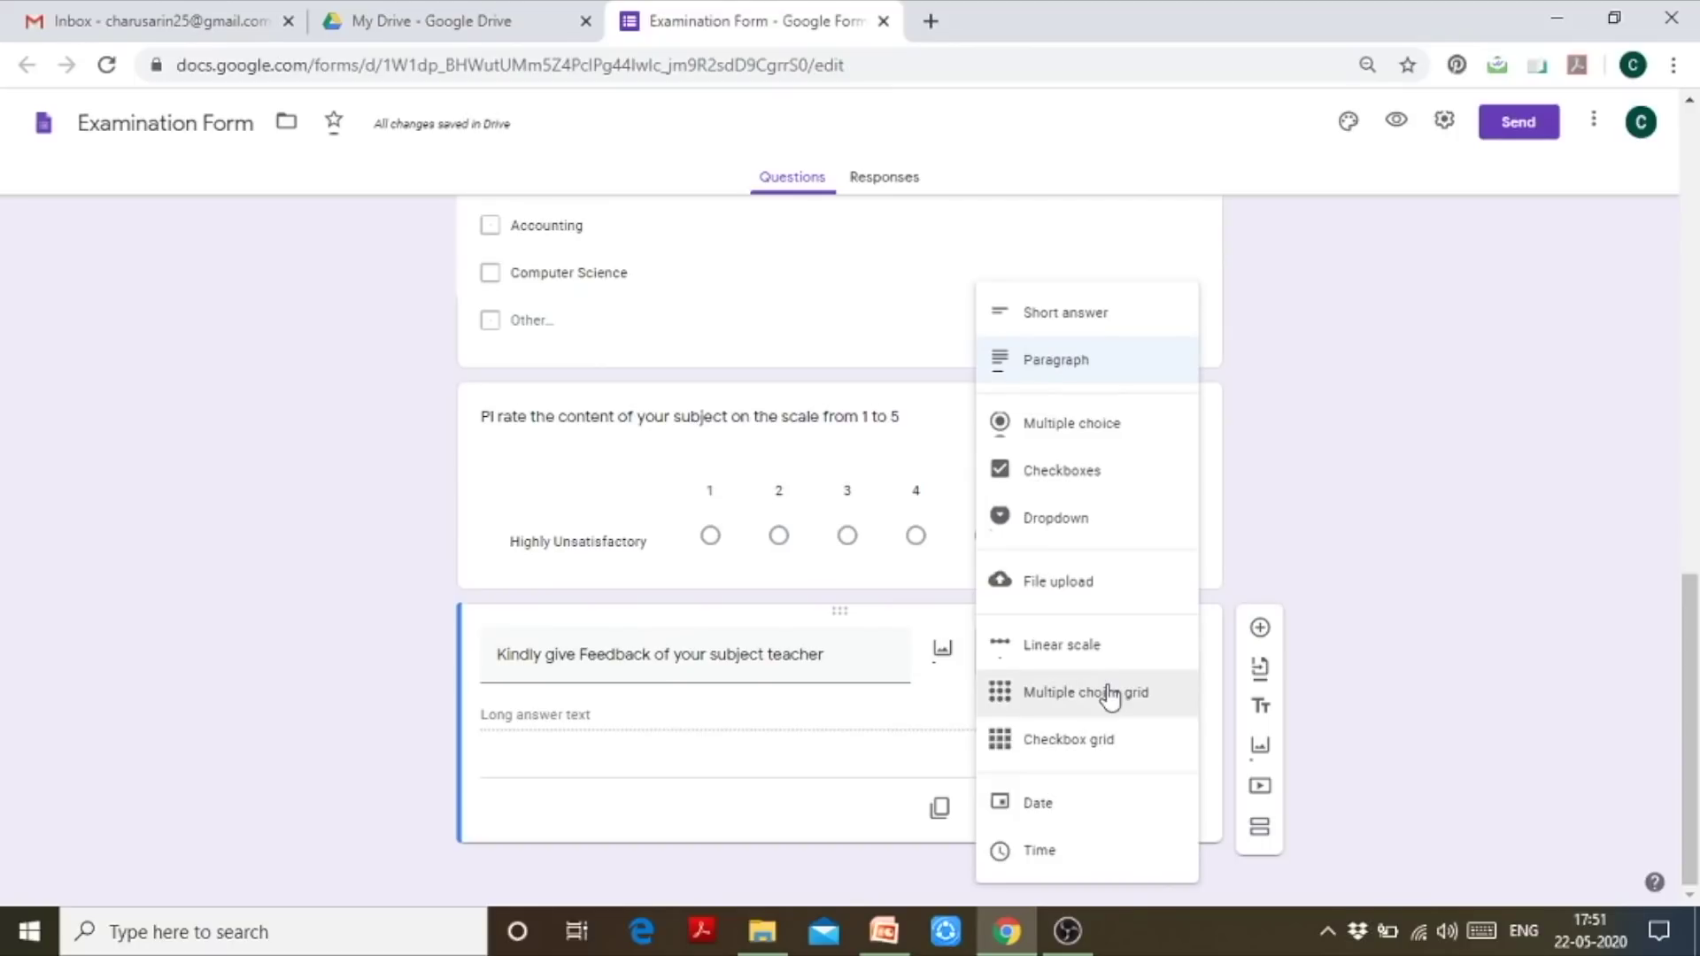
click(1111, 694)
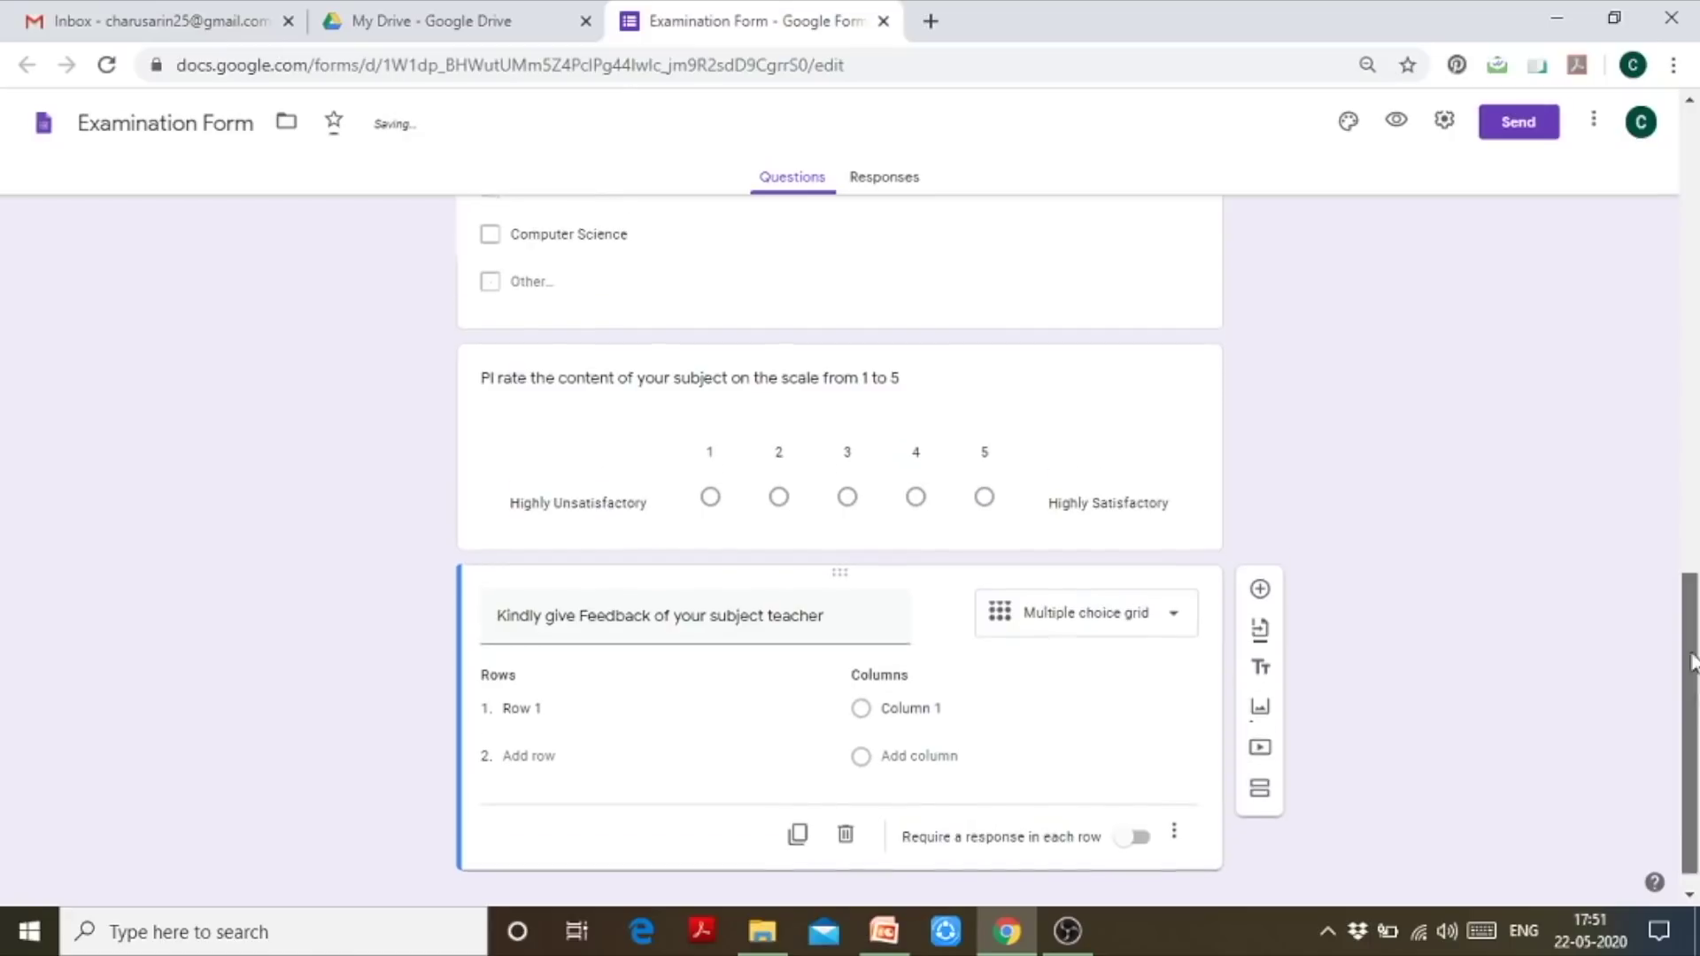
scroll(1685, 655, down, 1)
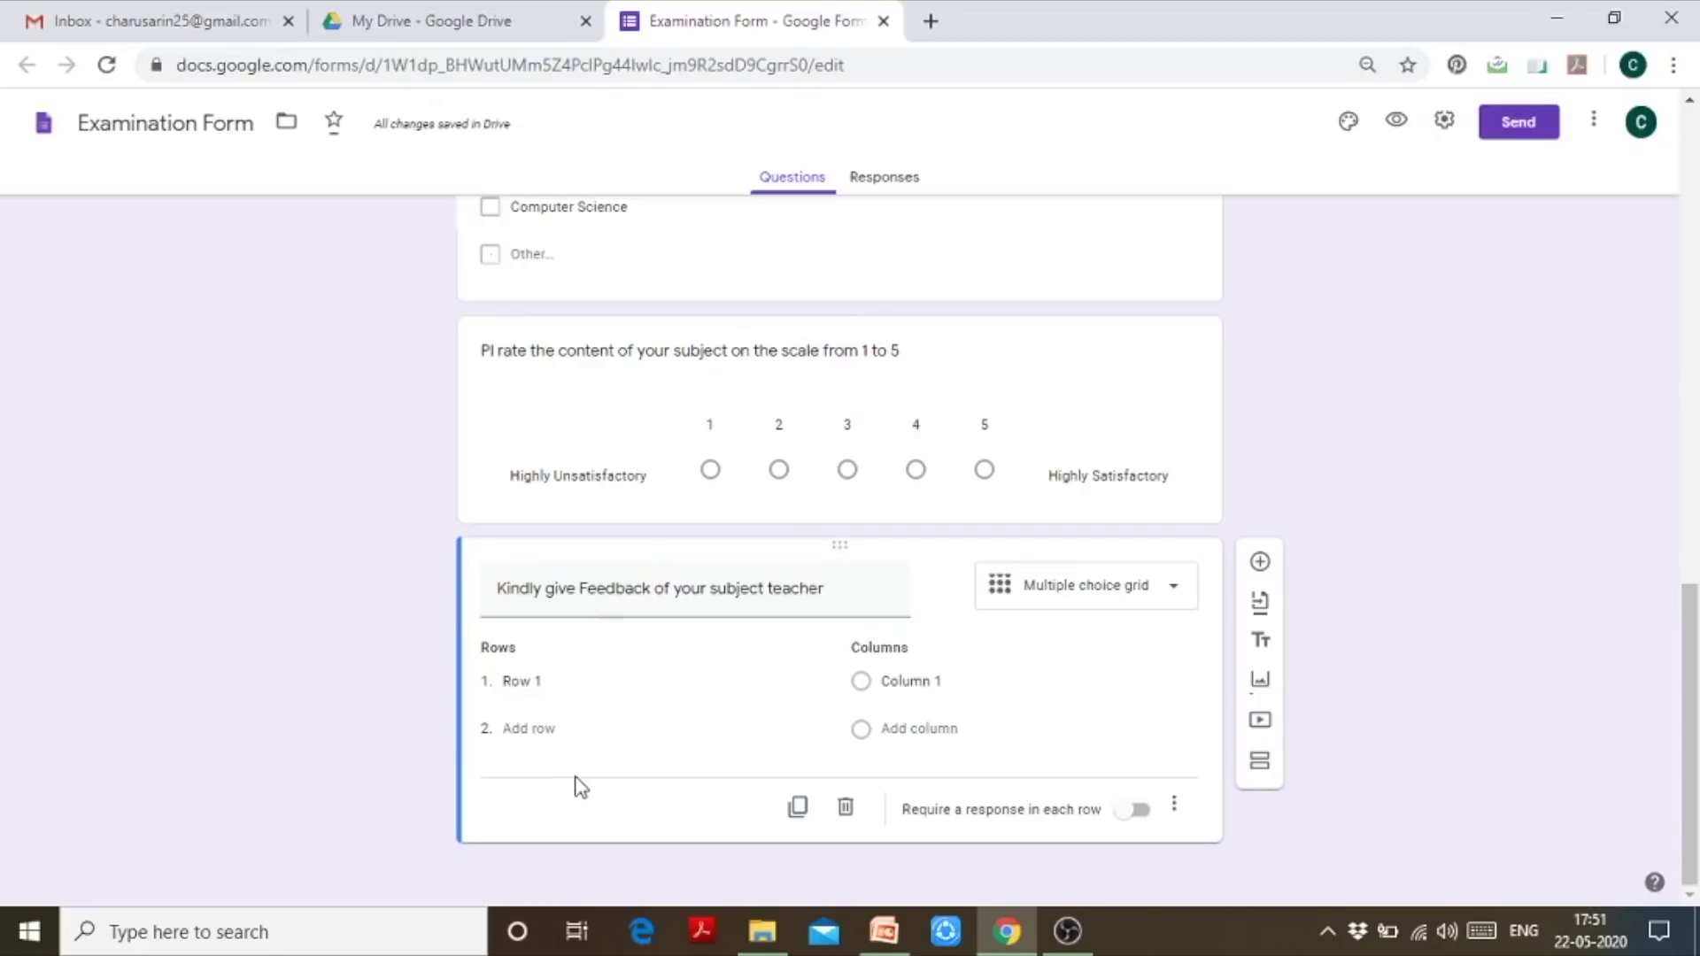
Name the first row of the feedback grid "Highly Unsatisfactory"
click(555, 682)
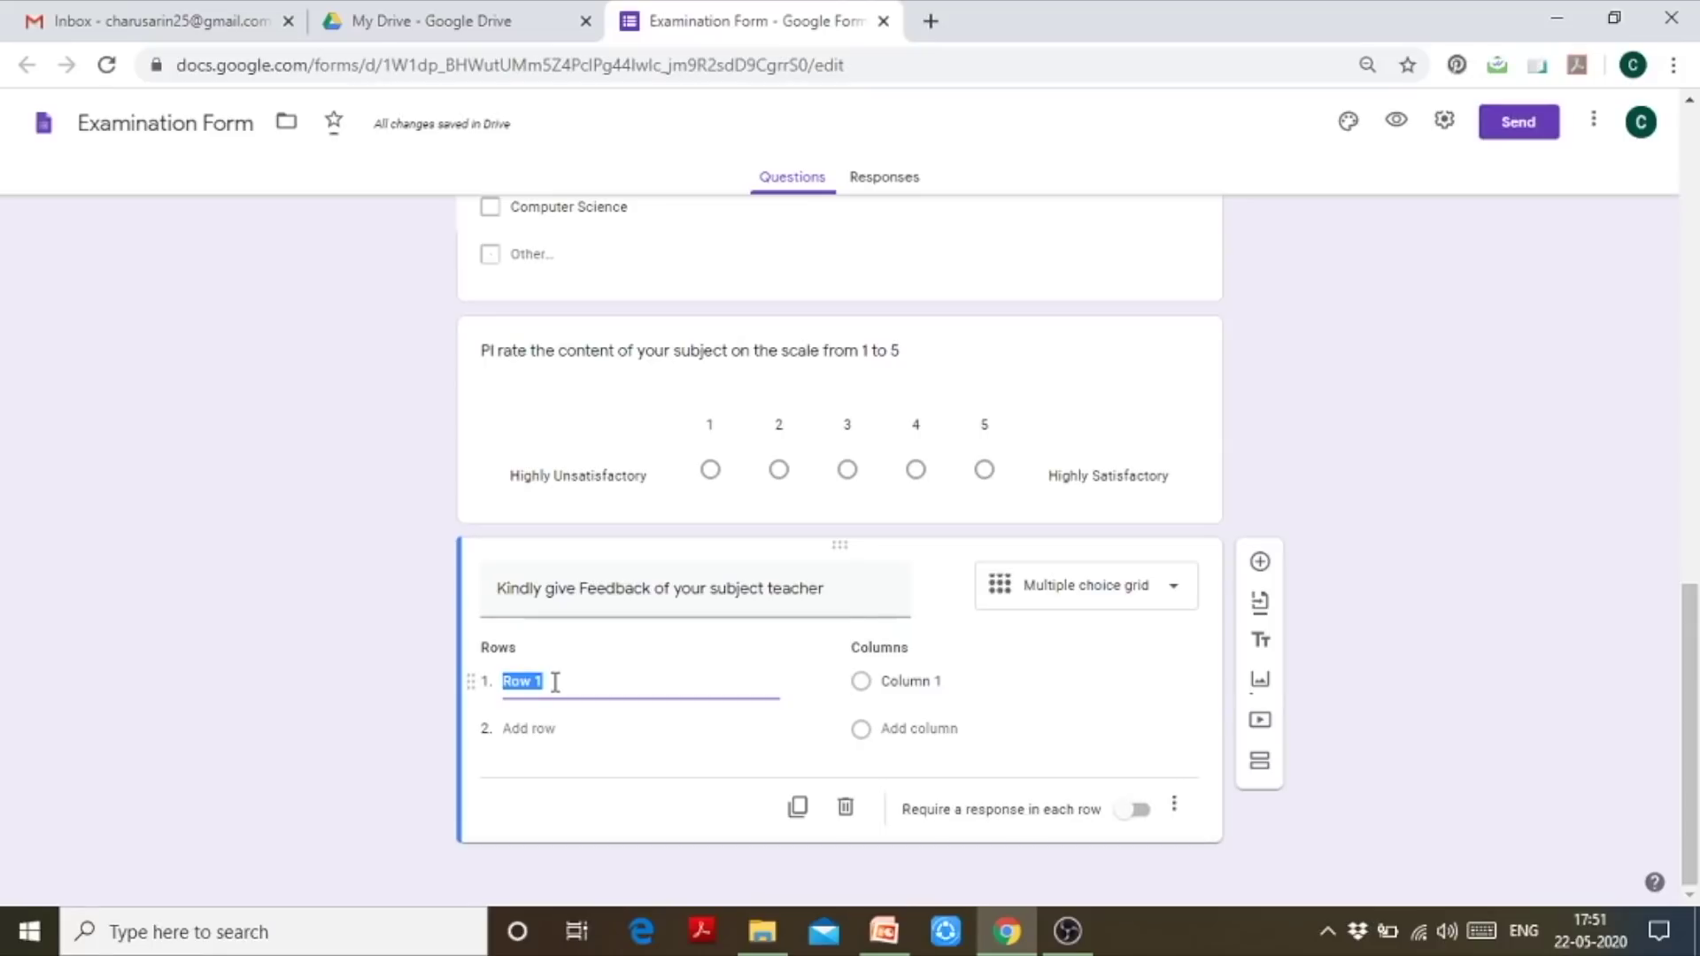
key(BackSpace)
text(Highly)
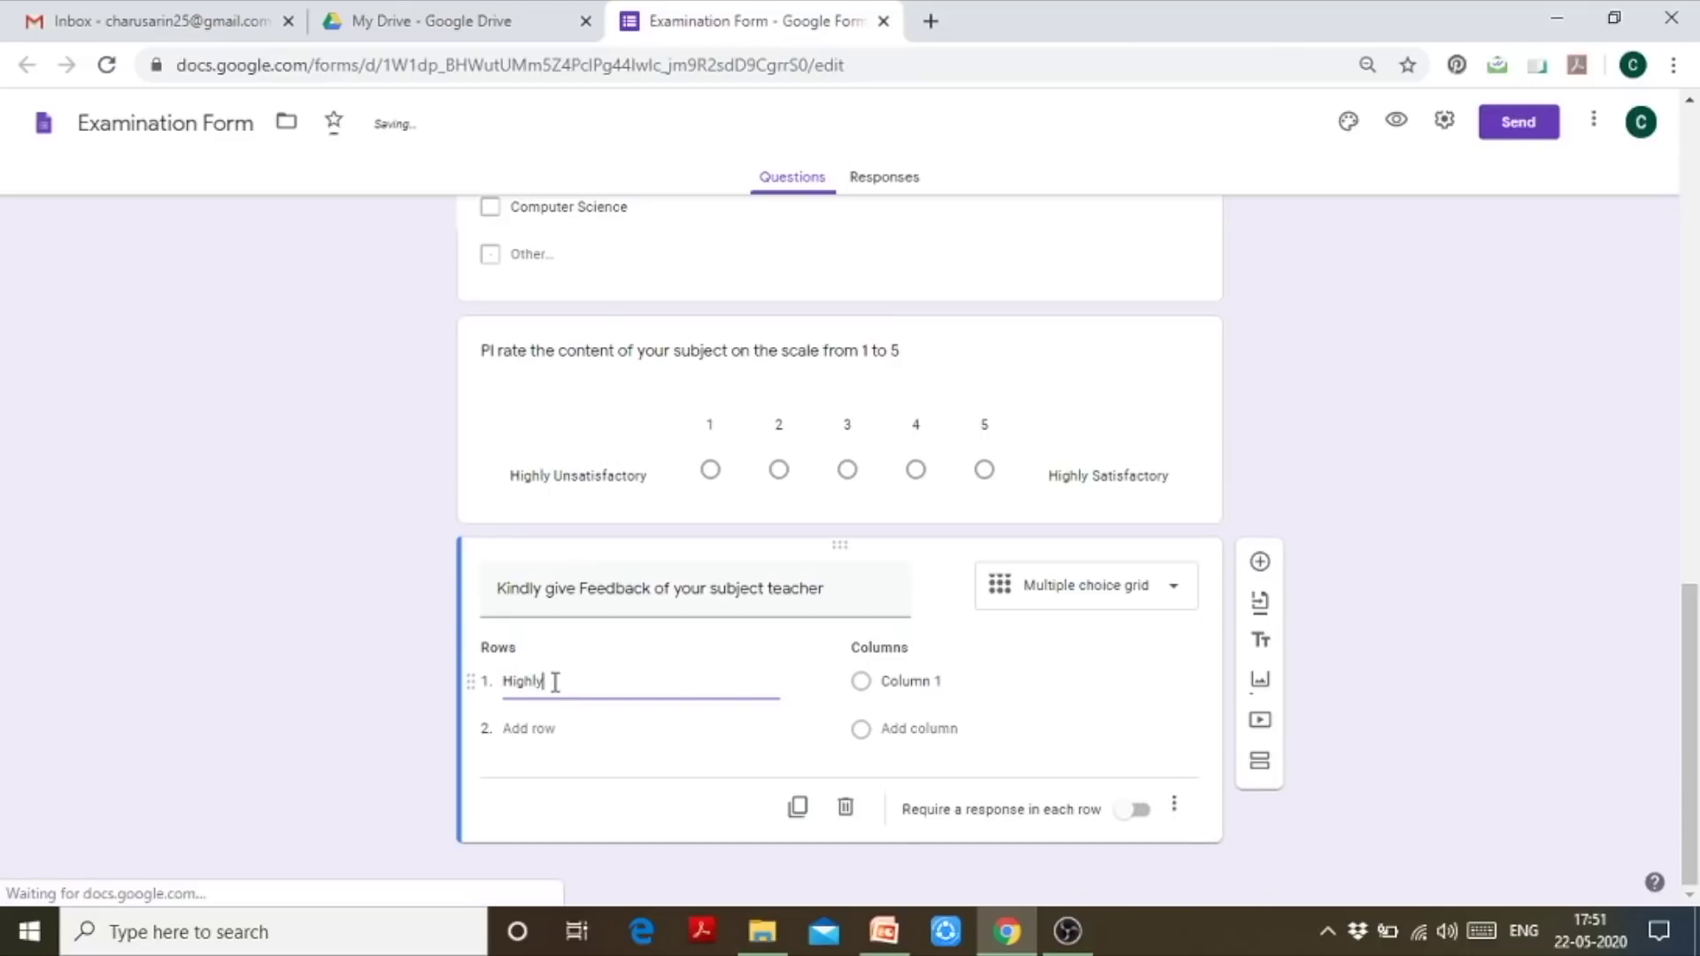
text( Unsat)
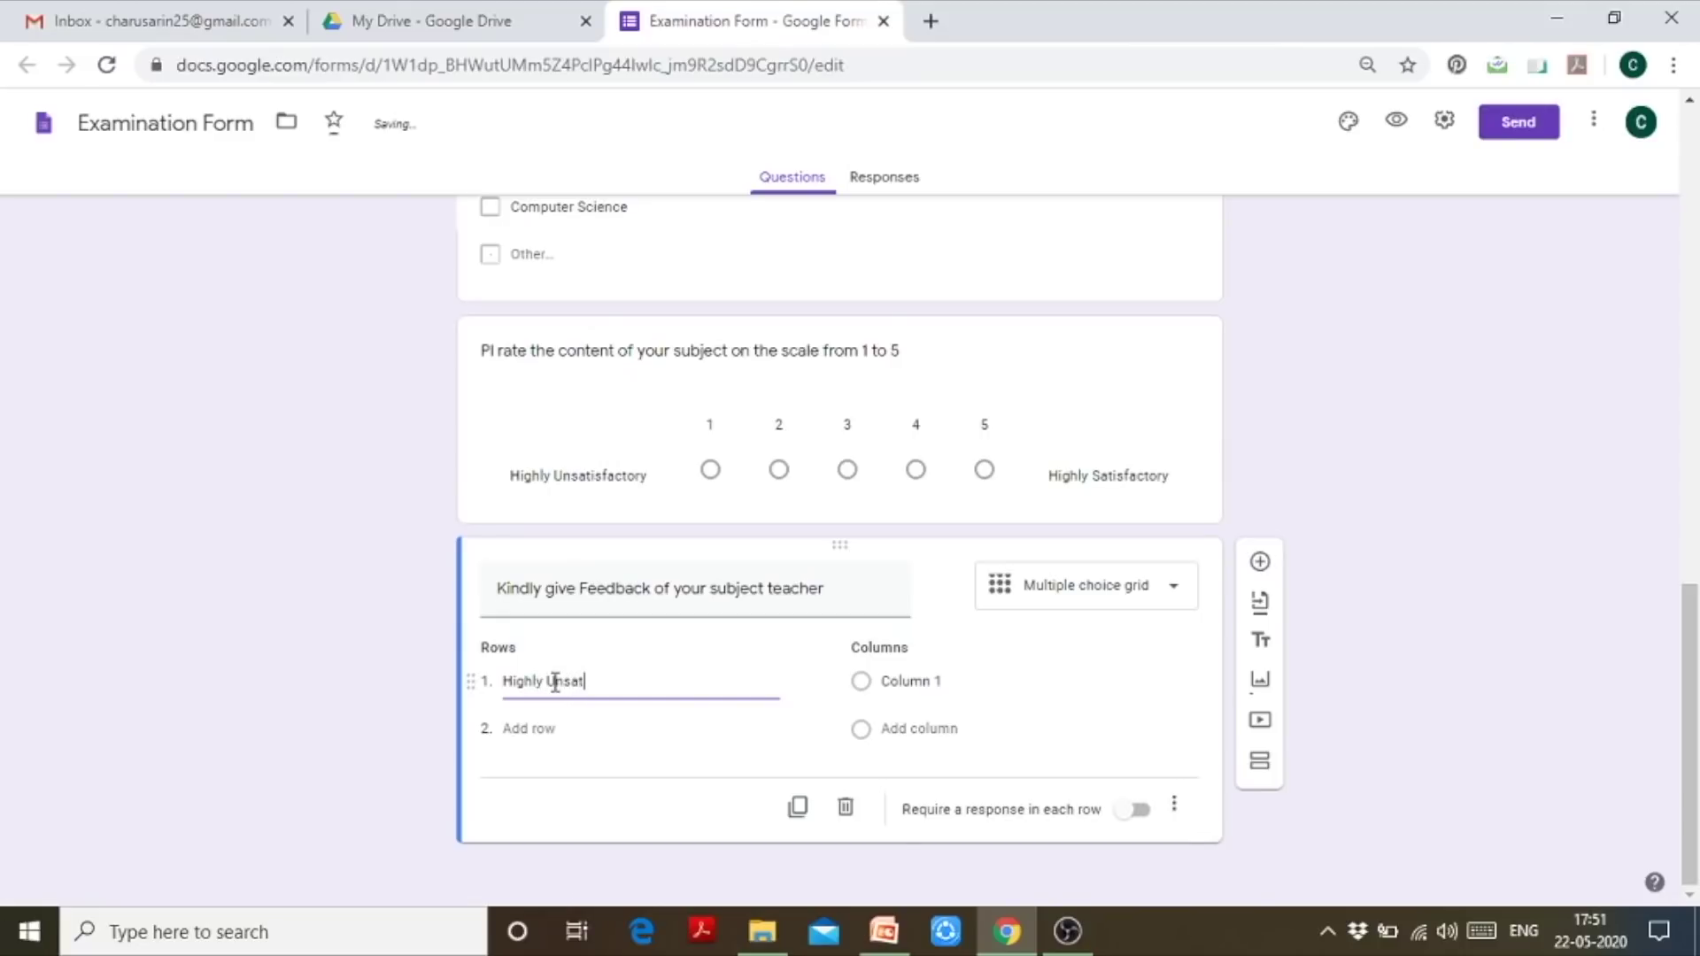
text(isfactory)
Add three more rows to the feedback grid: "Satisfactory", "Neutral" and "Unsatisfactory"
click(546, 727)
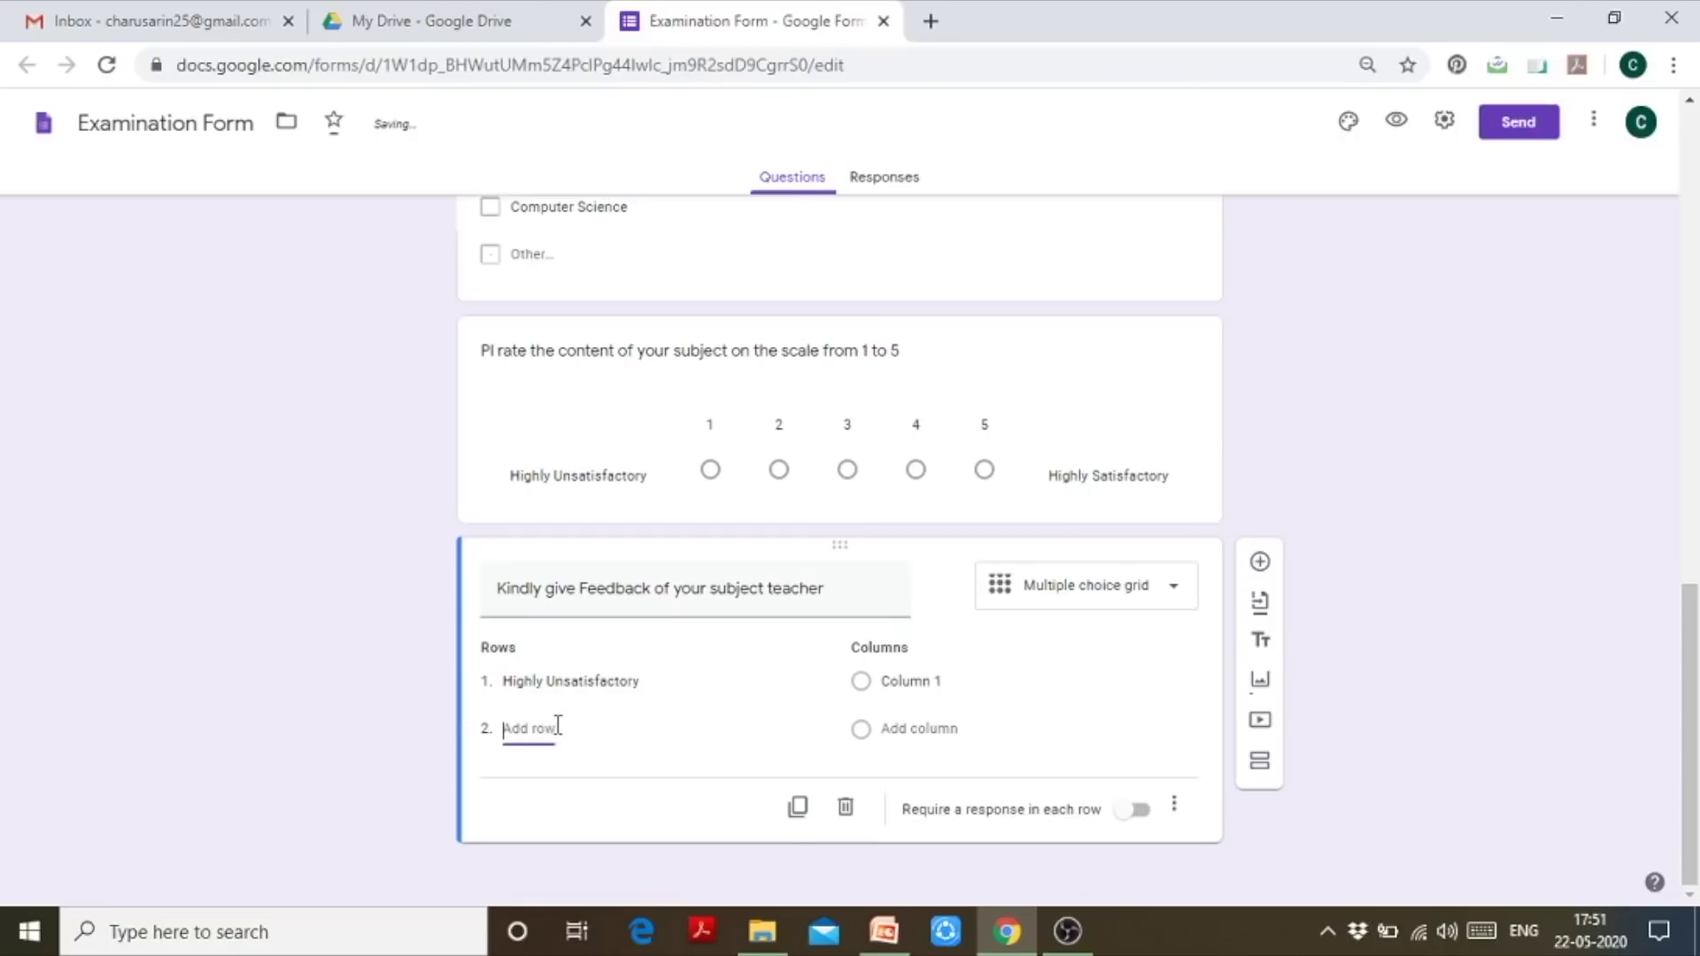
text(Satisfactory)
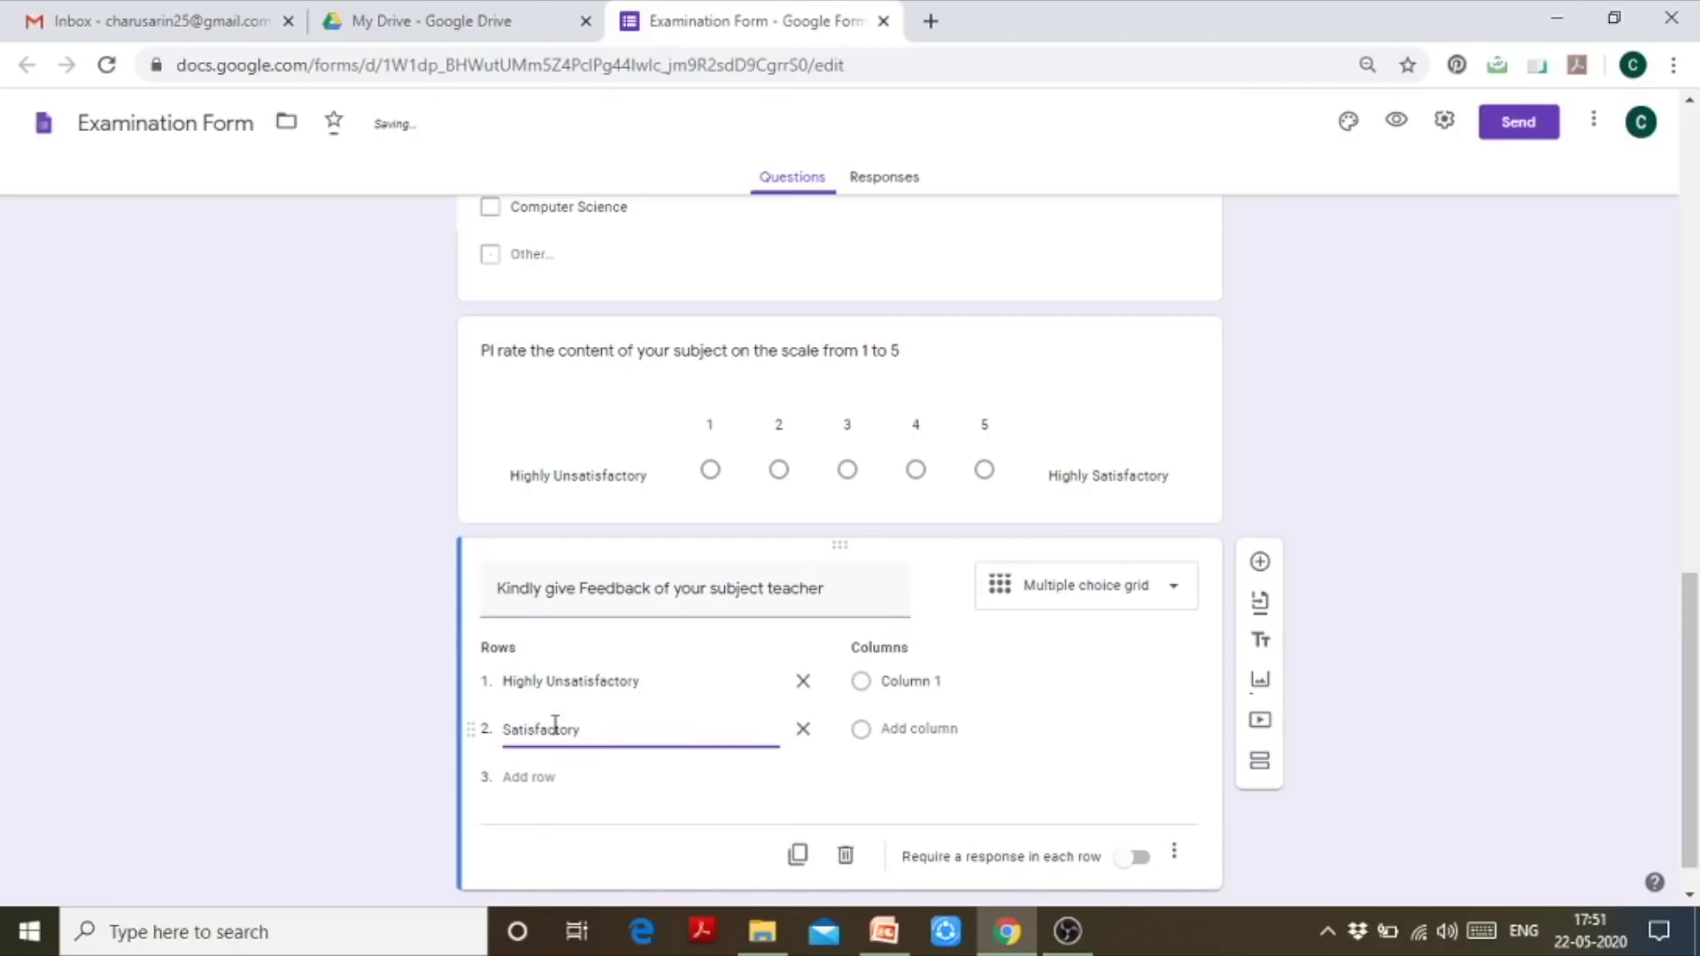
click(531, 777)
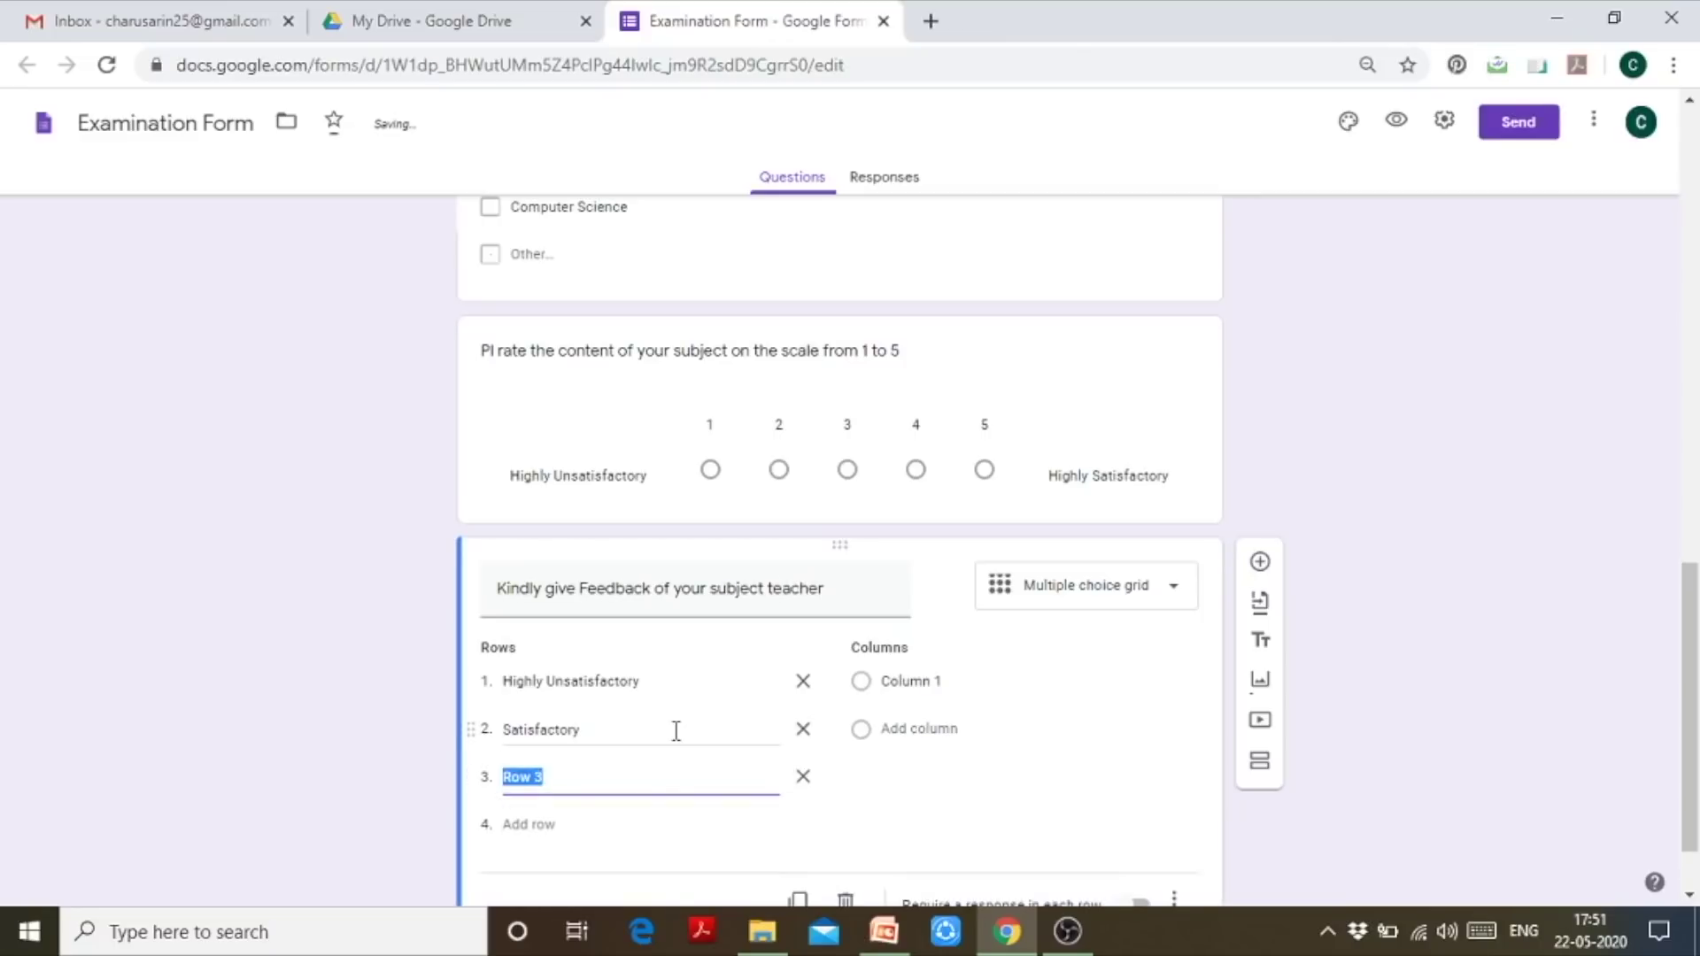
text(Neutral)
click(590, 839)
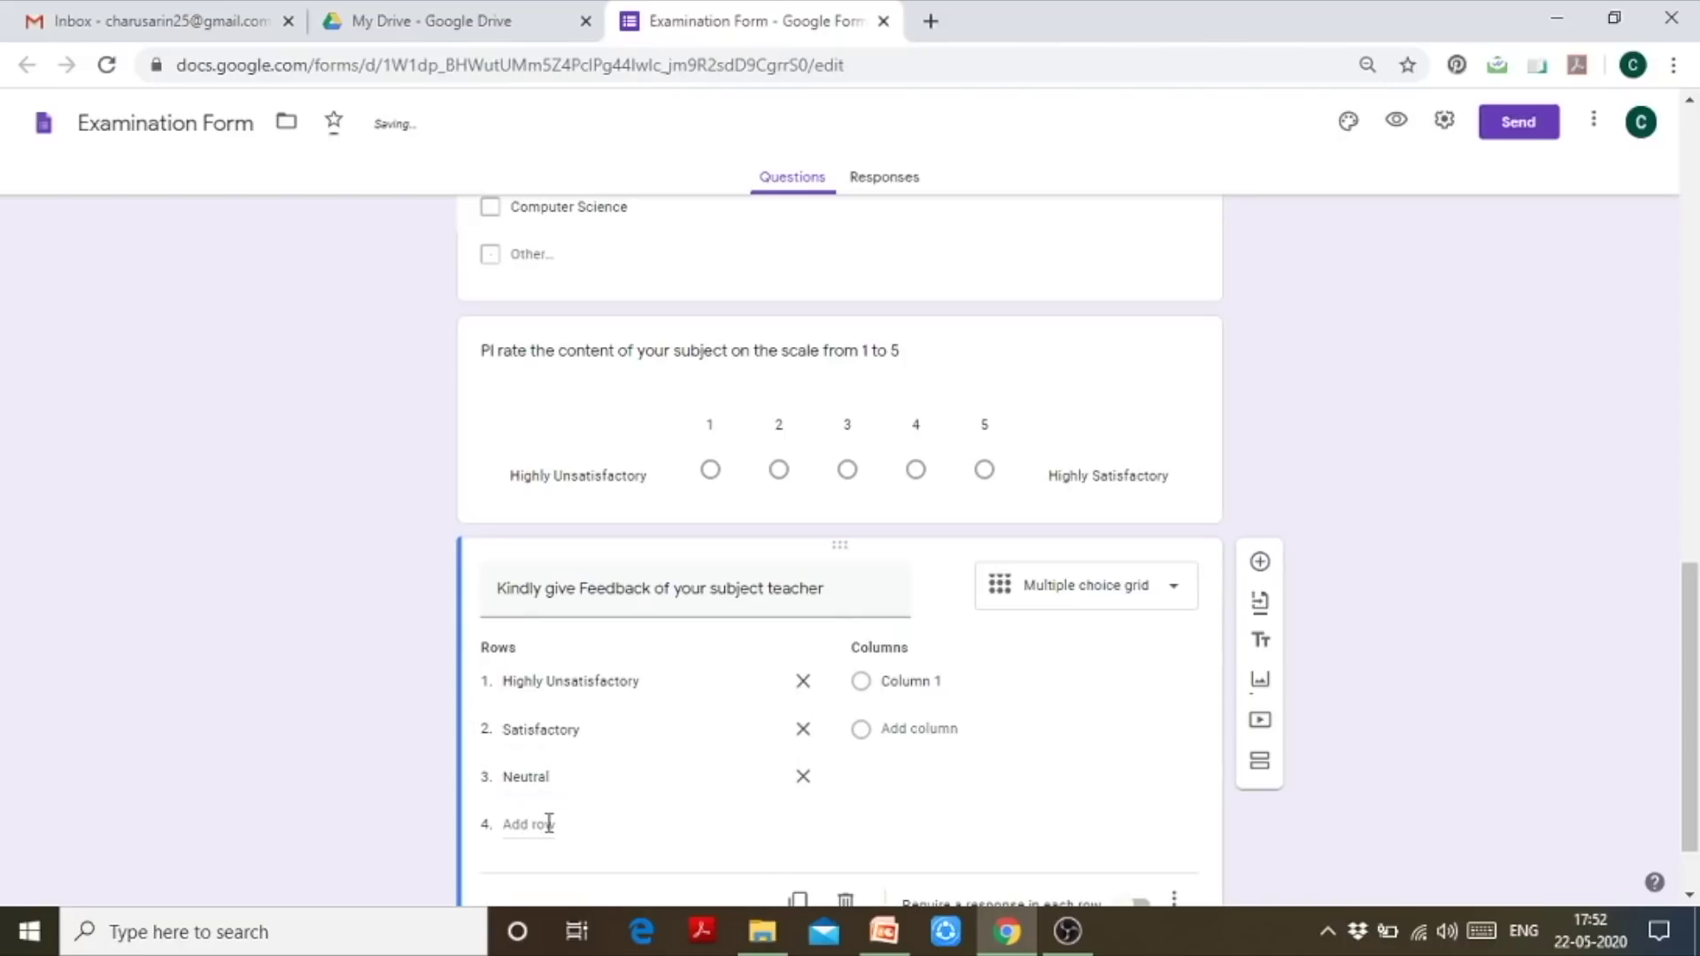
click(549, 823)
text(Un)
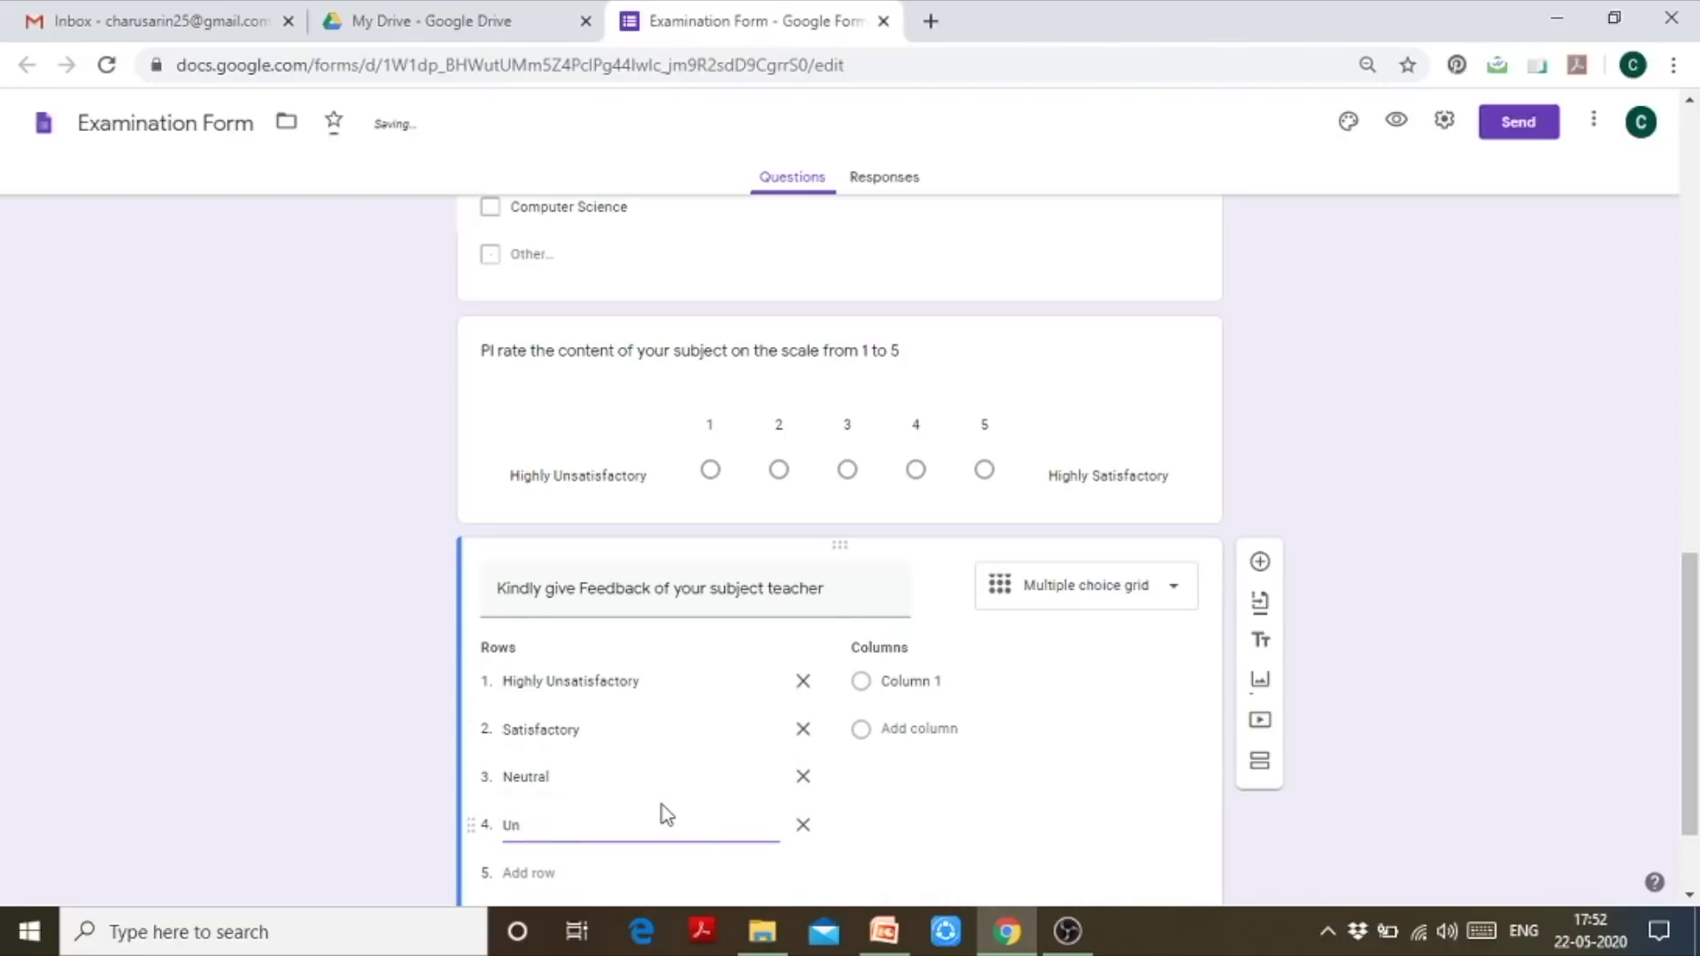
text(satisfactory)
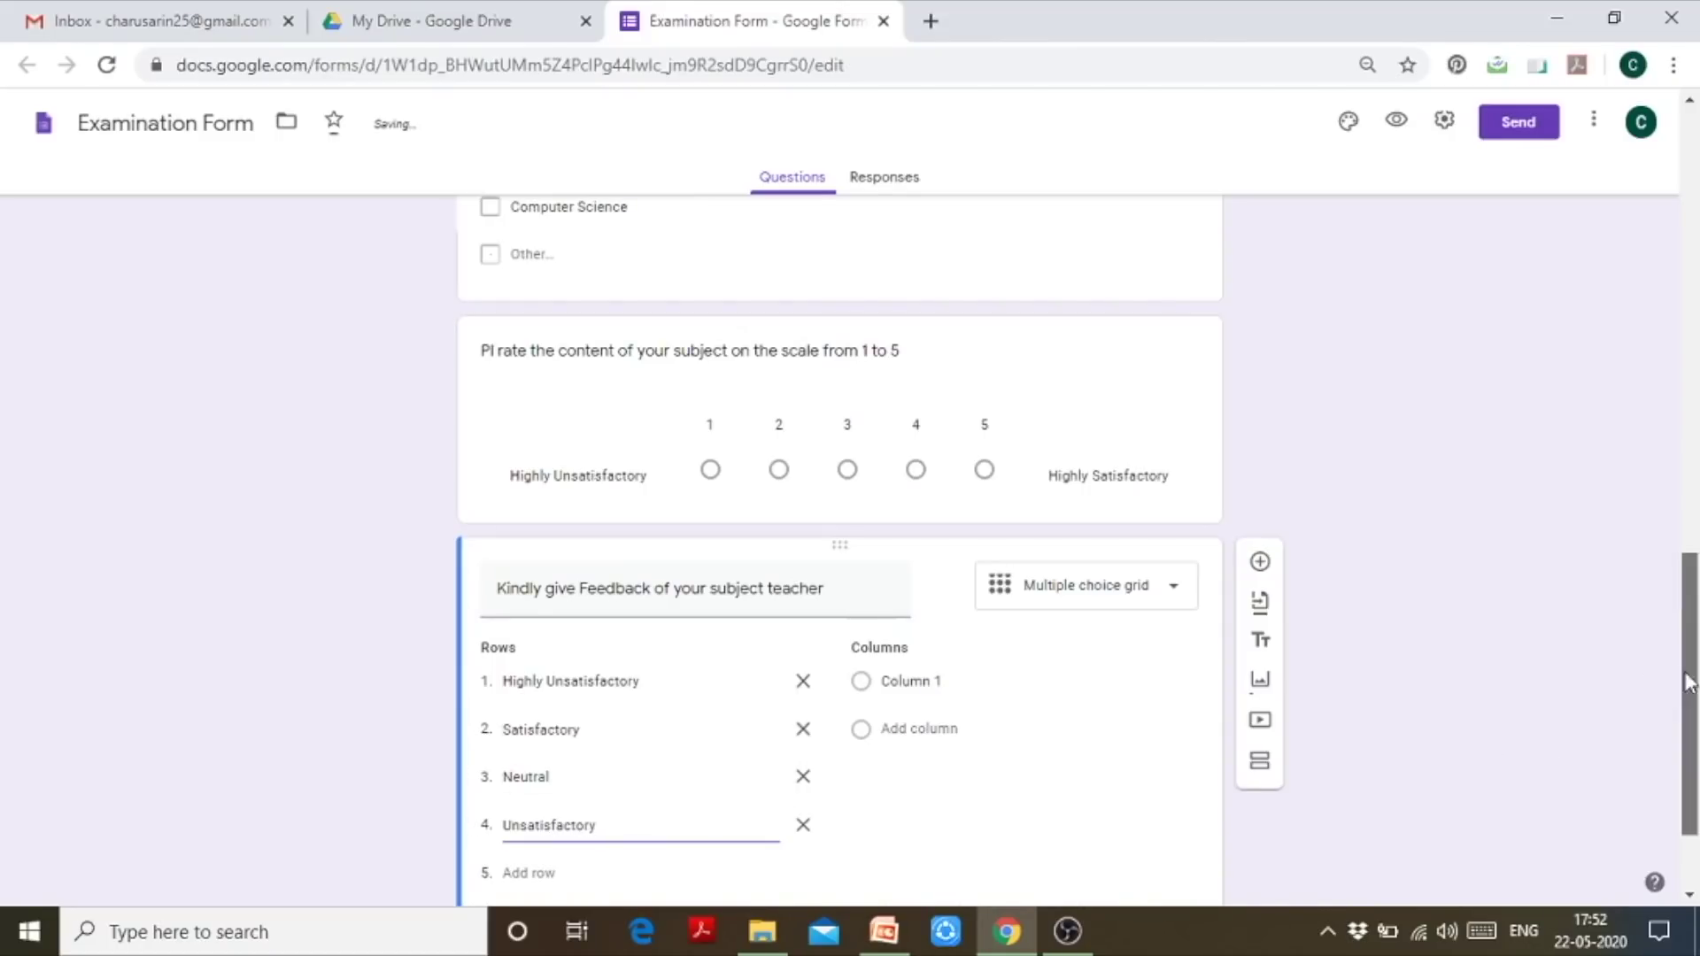
Add a fifth row to the feedback grid and try to name it "Highly Unsatisfactory"
scroll(1687, 682, down, 2)
click(532, 730)
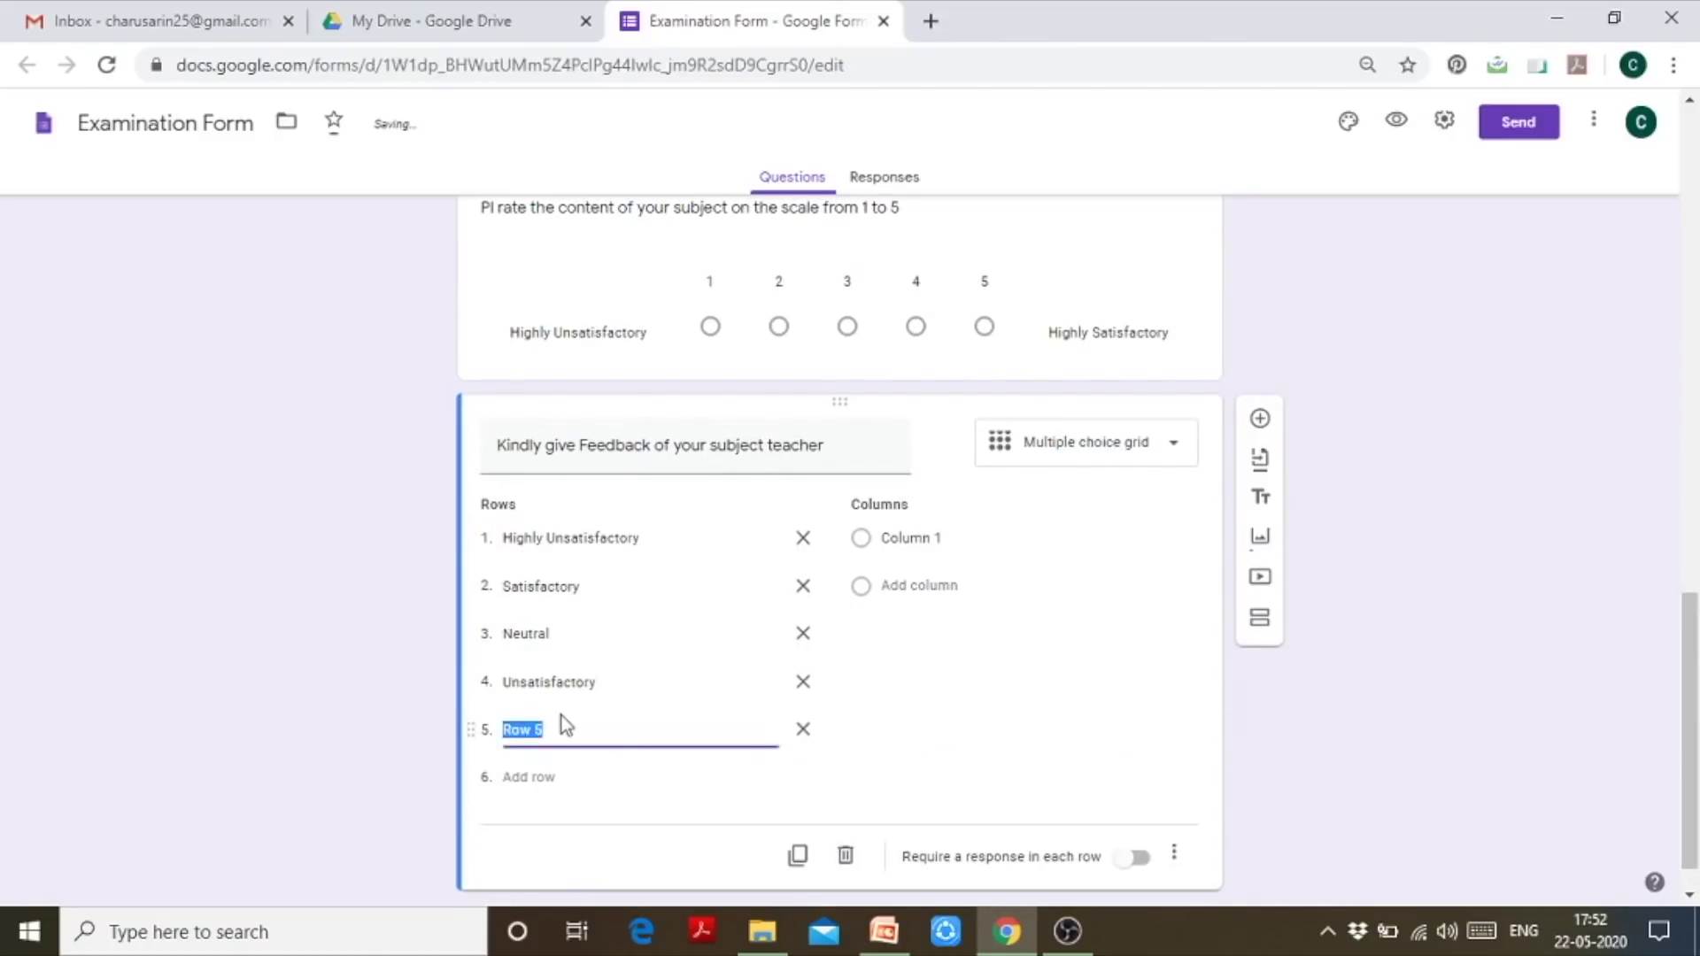
text(Highly Un)
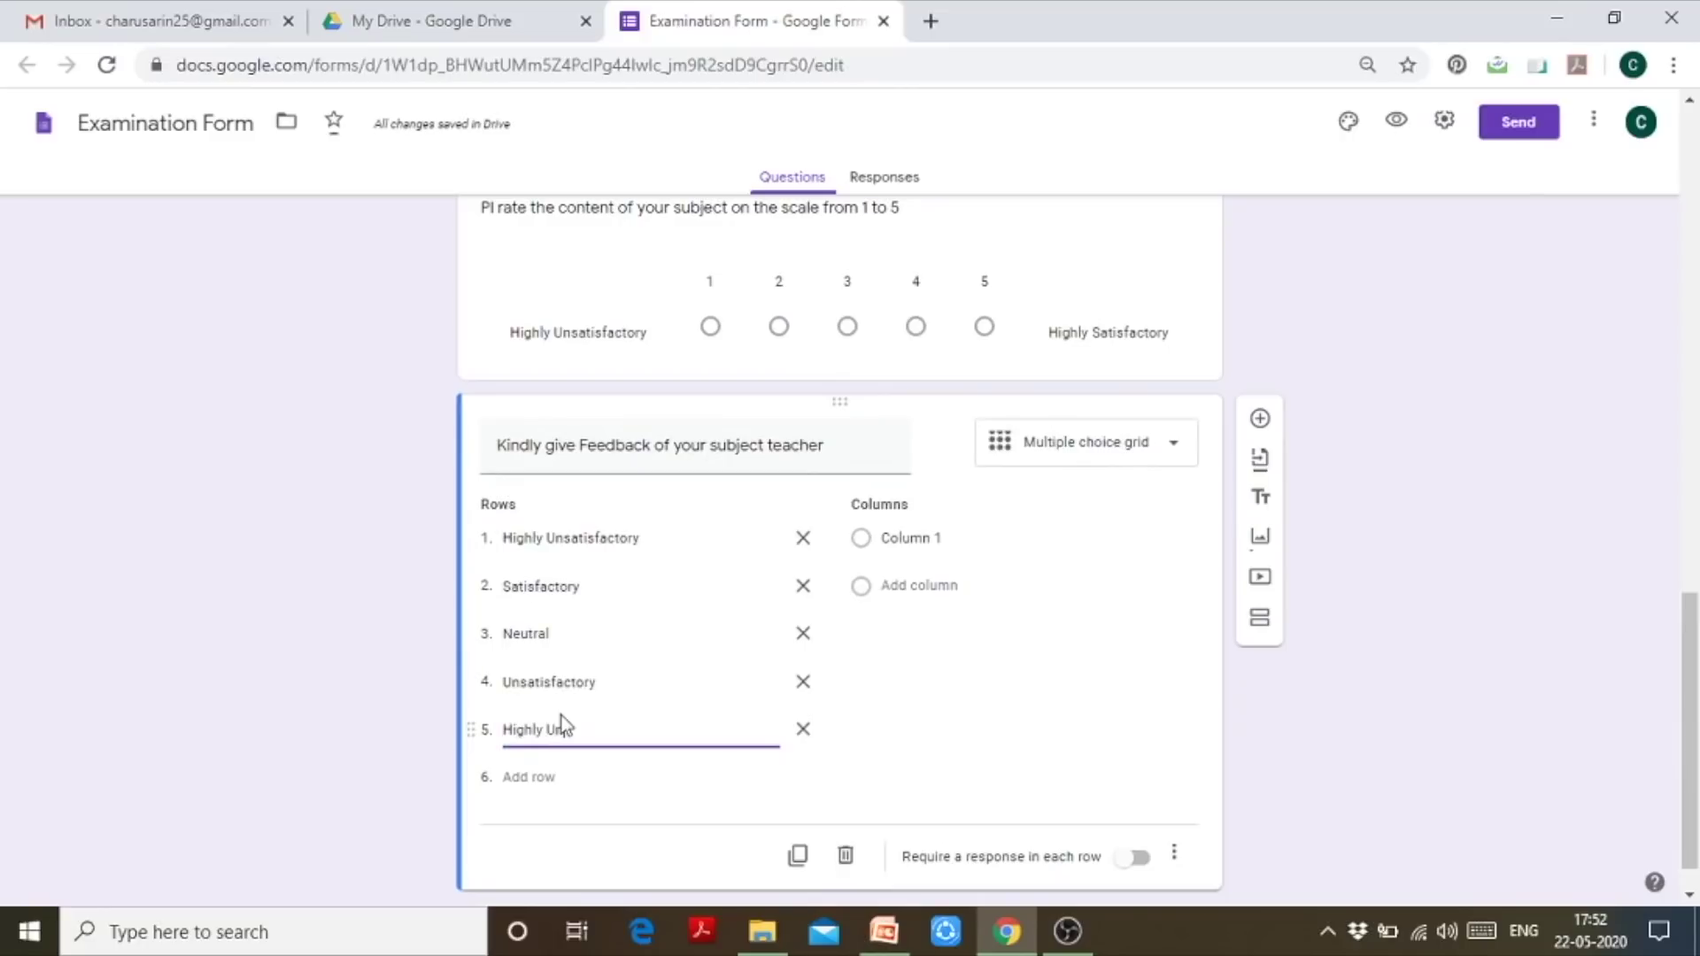
text(satisfactory)
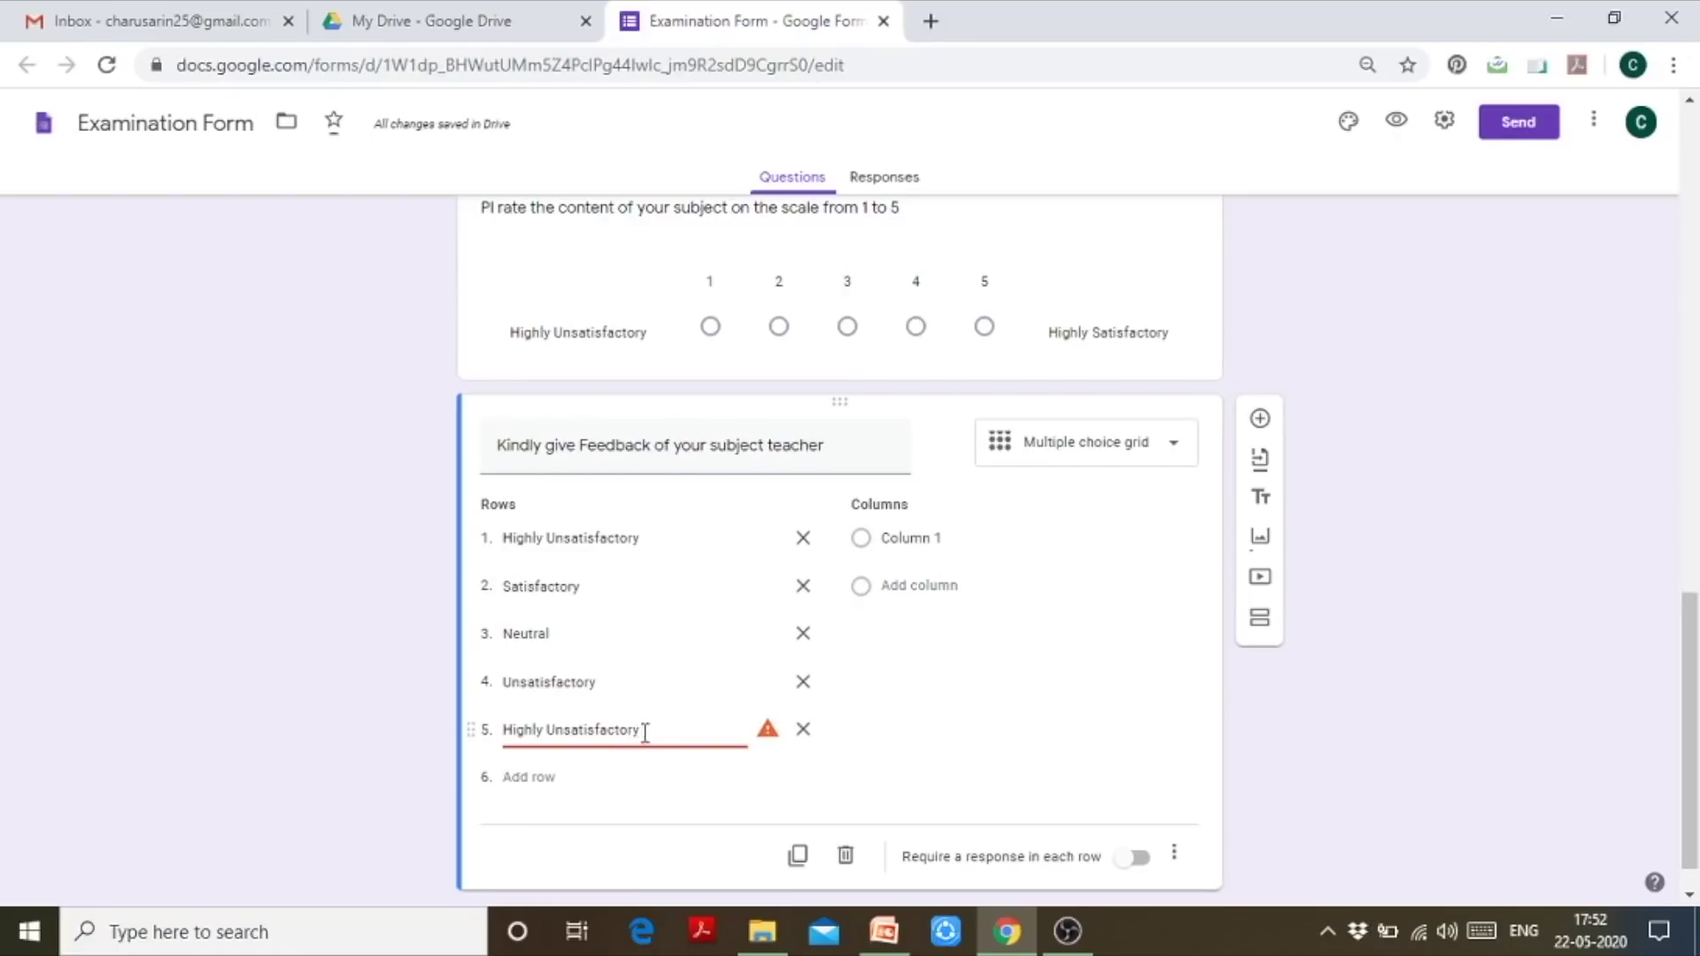
mouse_move(767, 739)
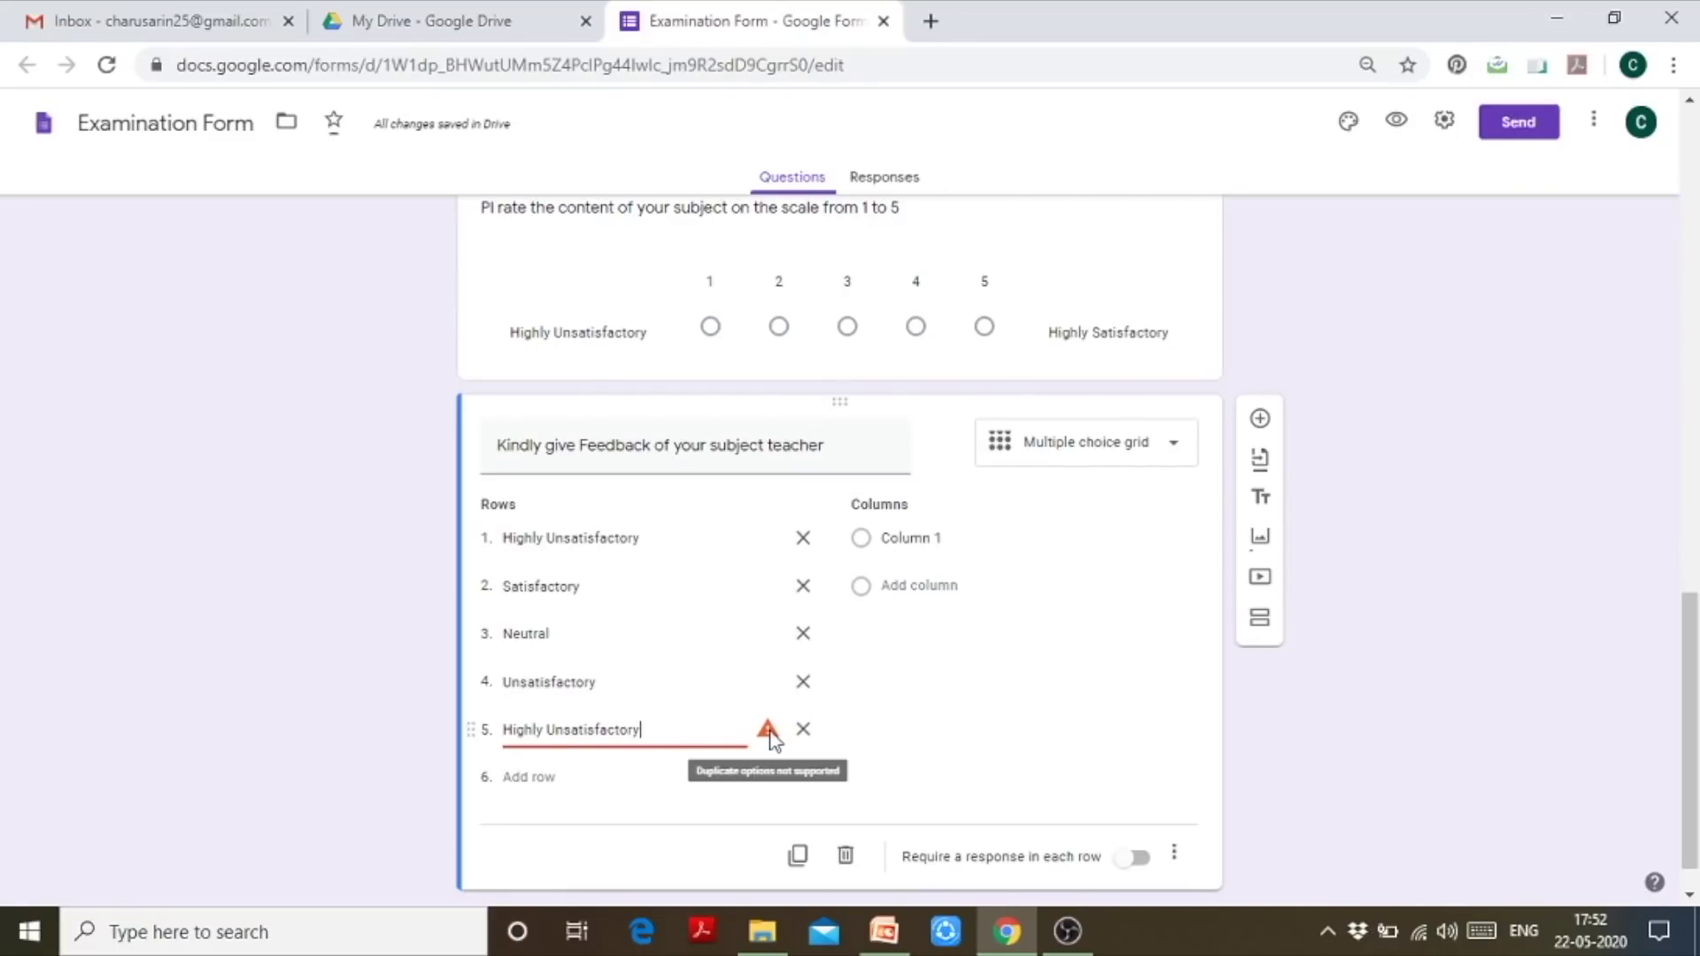
Rename the first row of the teacher feedback grid to "Highly Satisfactory"
click(567, 540)
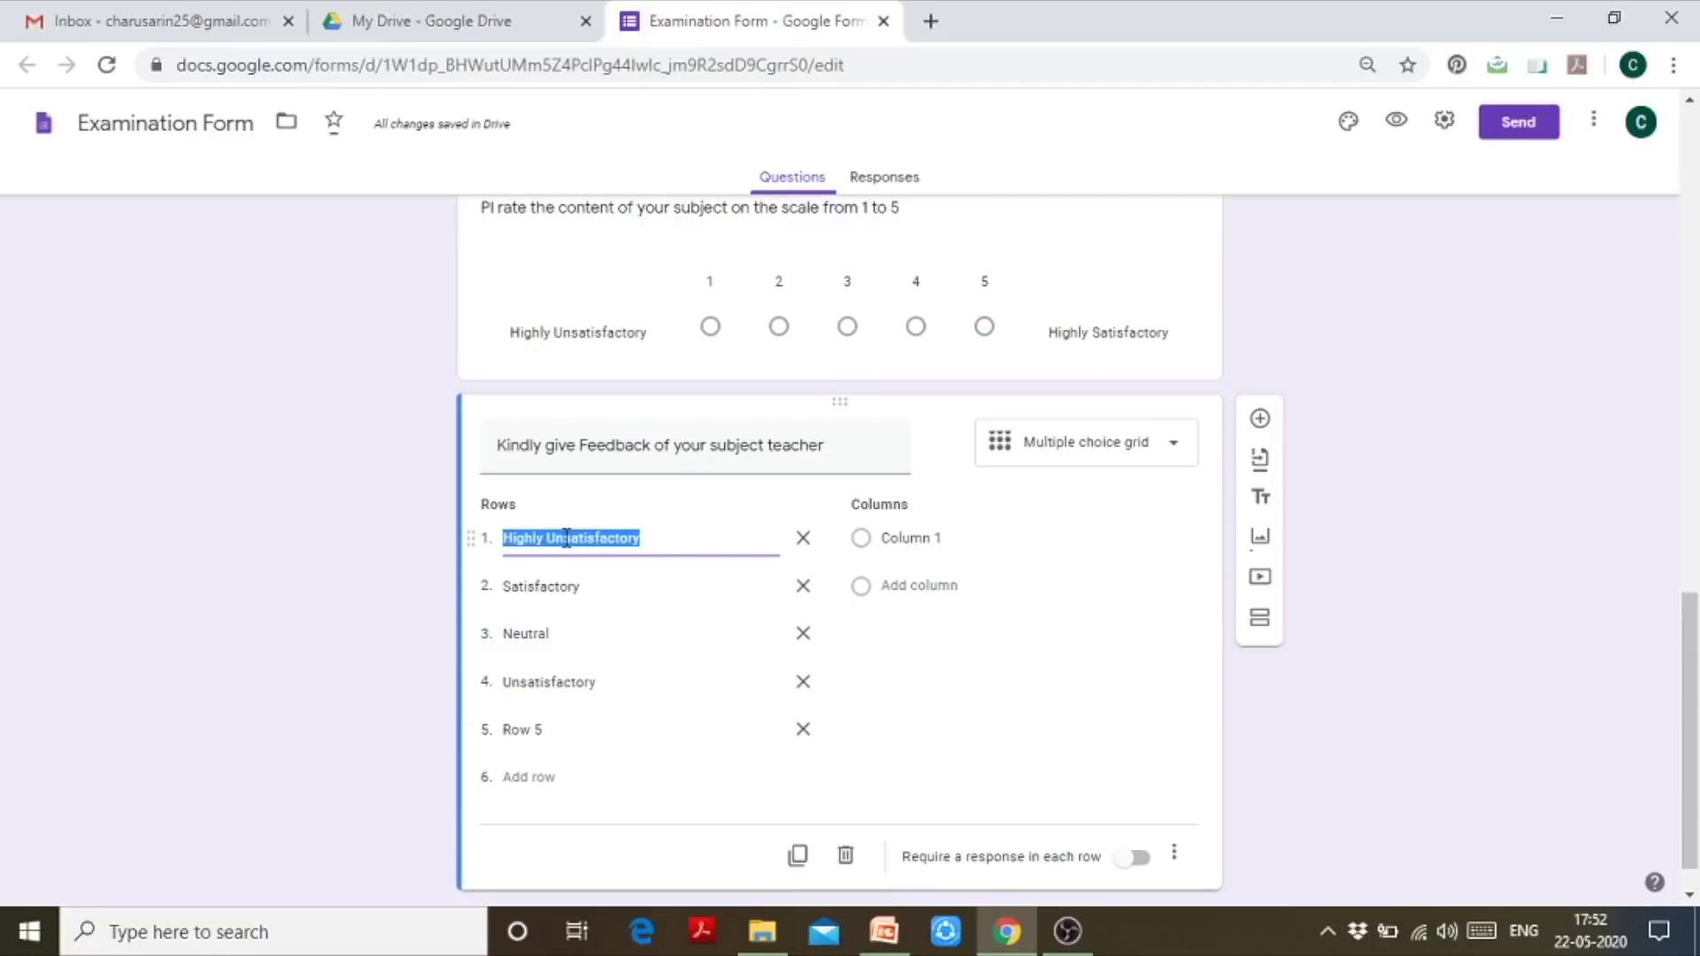
click(574, 538)
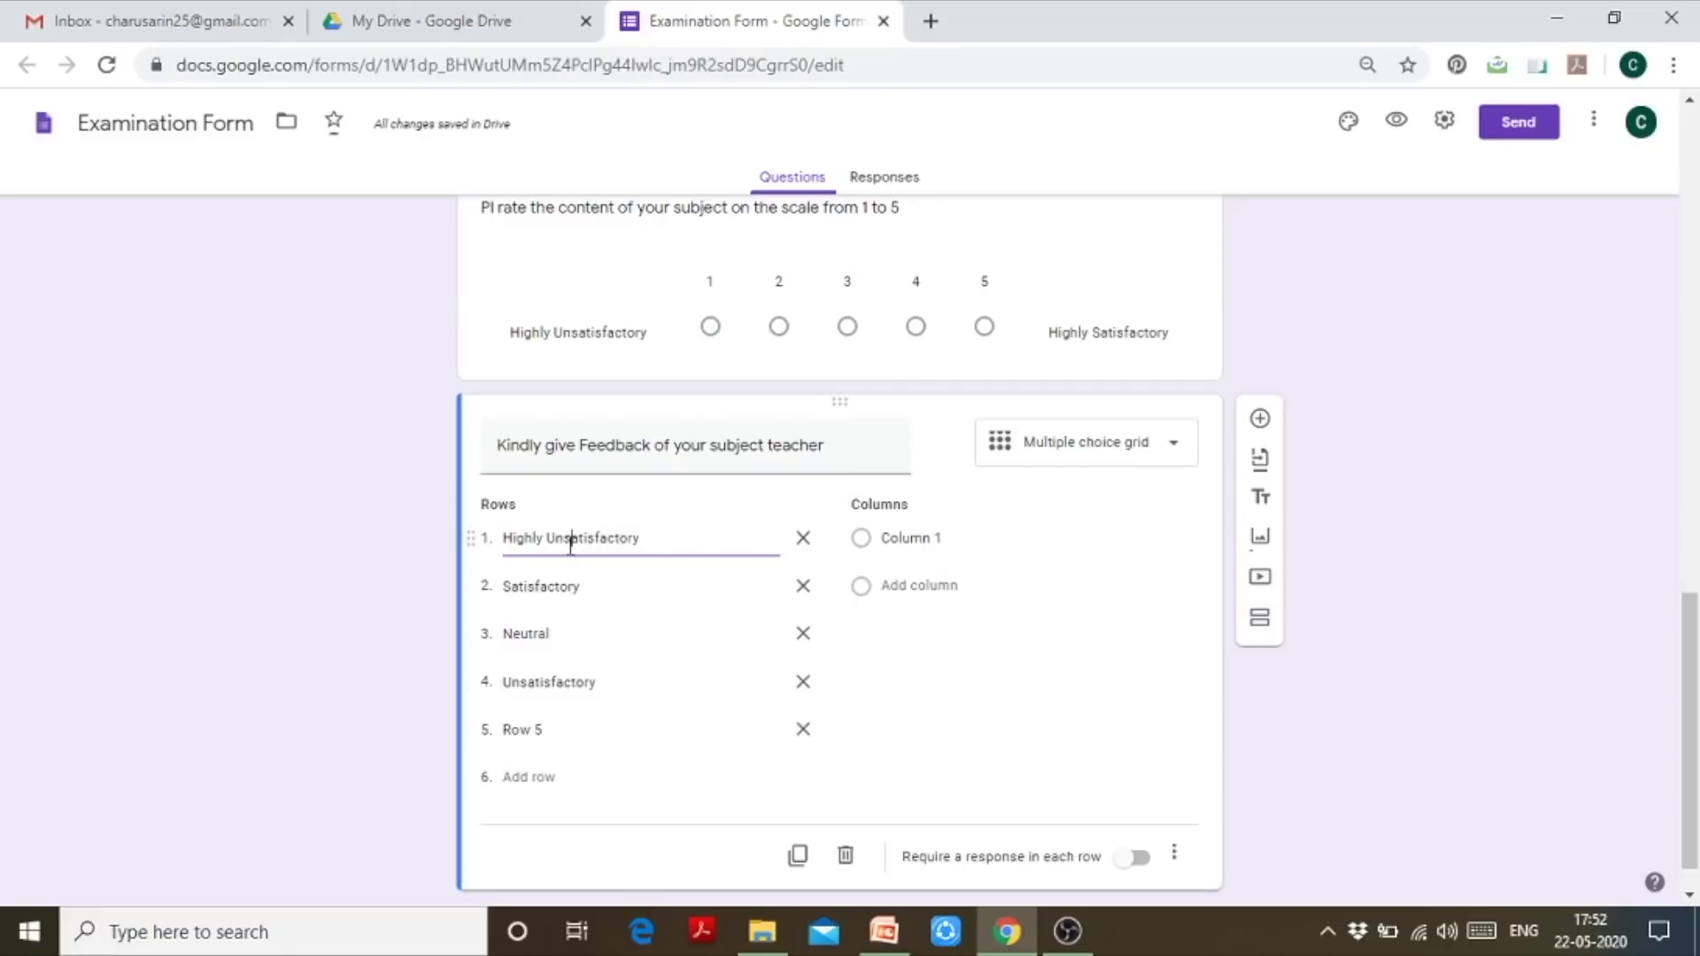
key(BackSpace)
key(BackSpace)
key(Delete)
text(S)
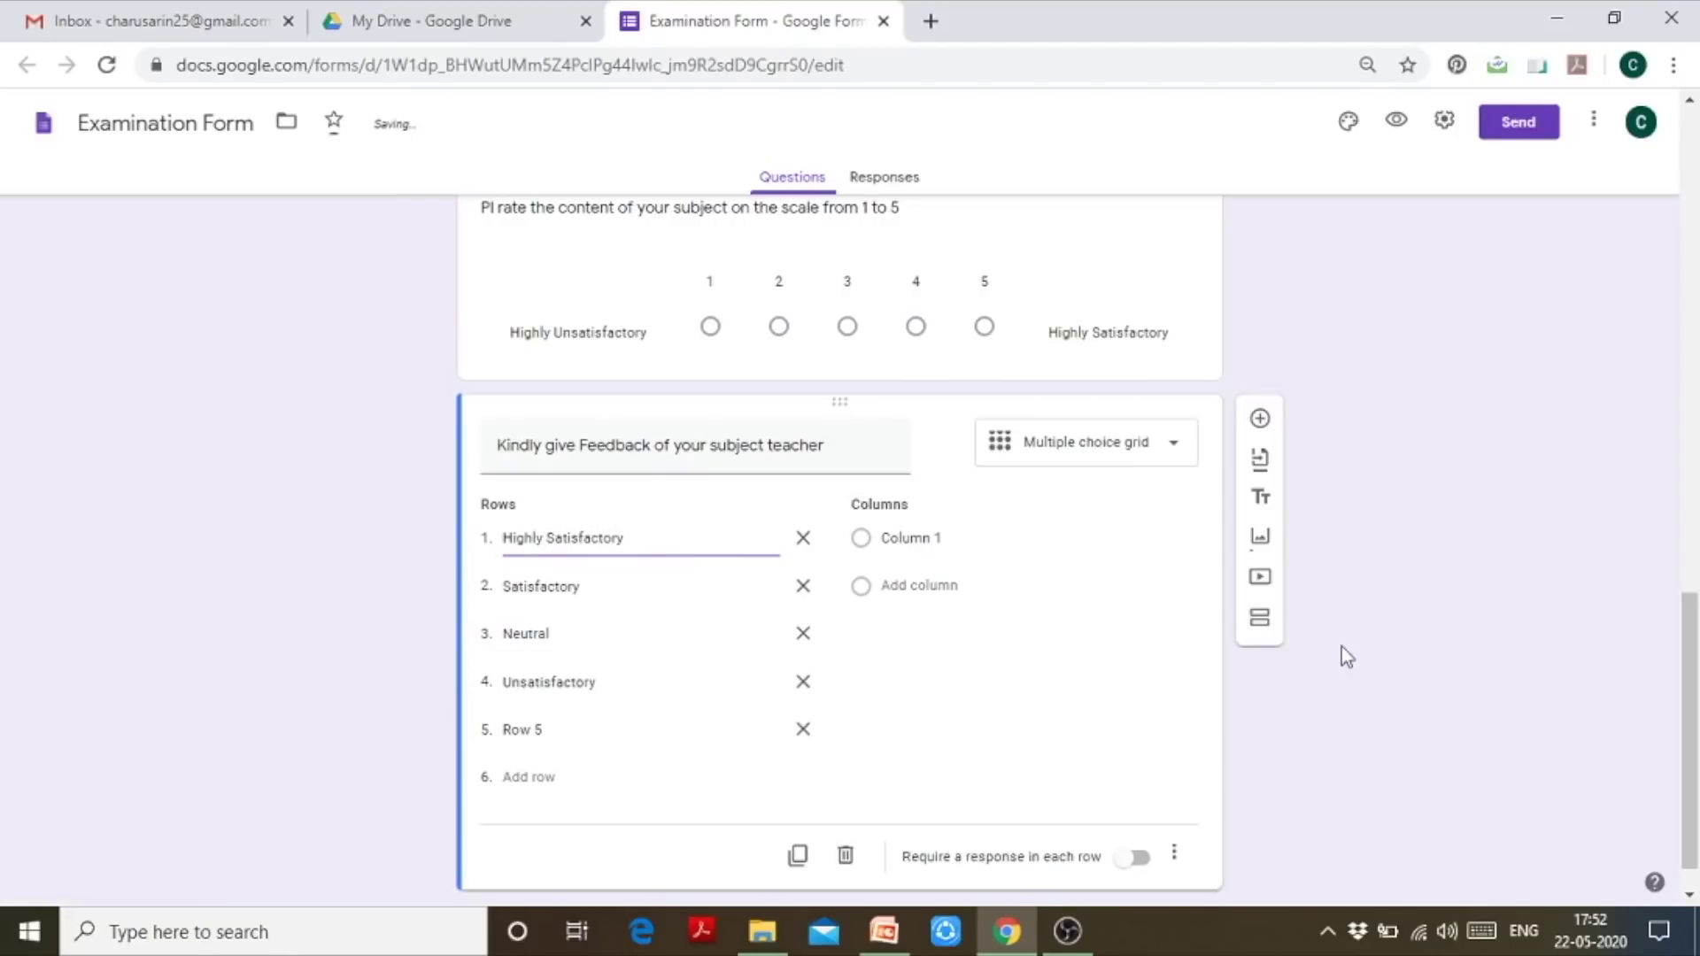
Name the fifth row of the feedback grid "Highly Unsatisfactory"
scroll(1654, 664, down, 2)
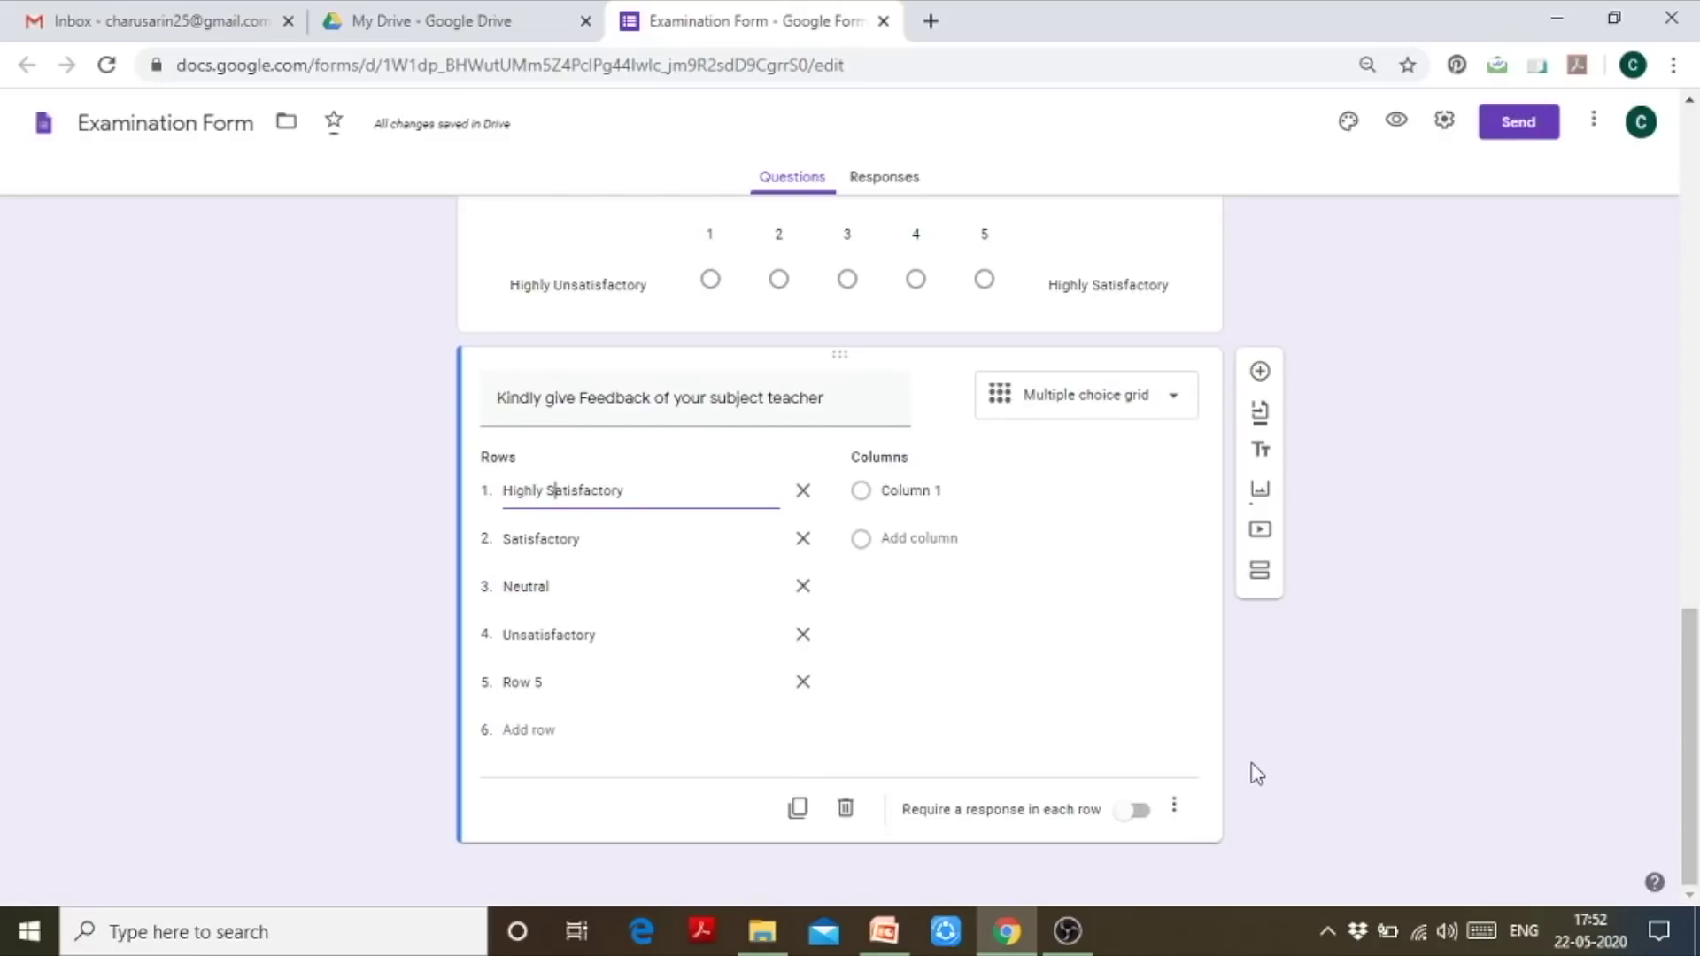
click(574, 687)
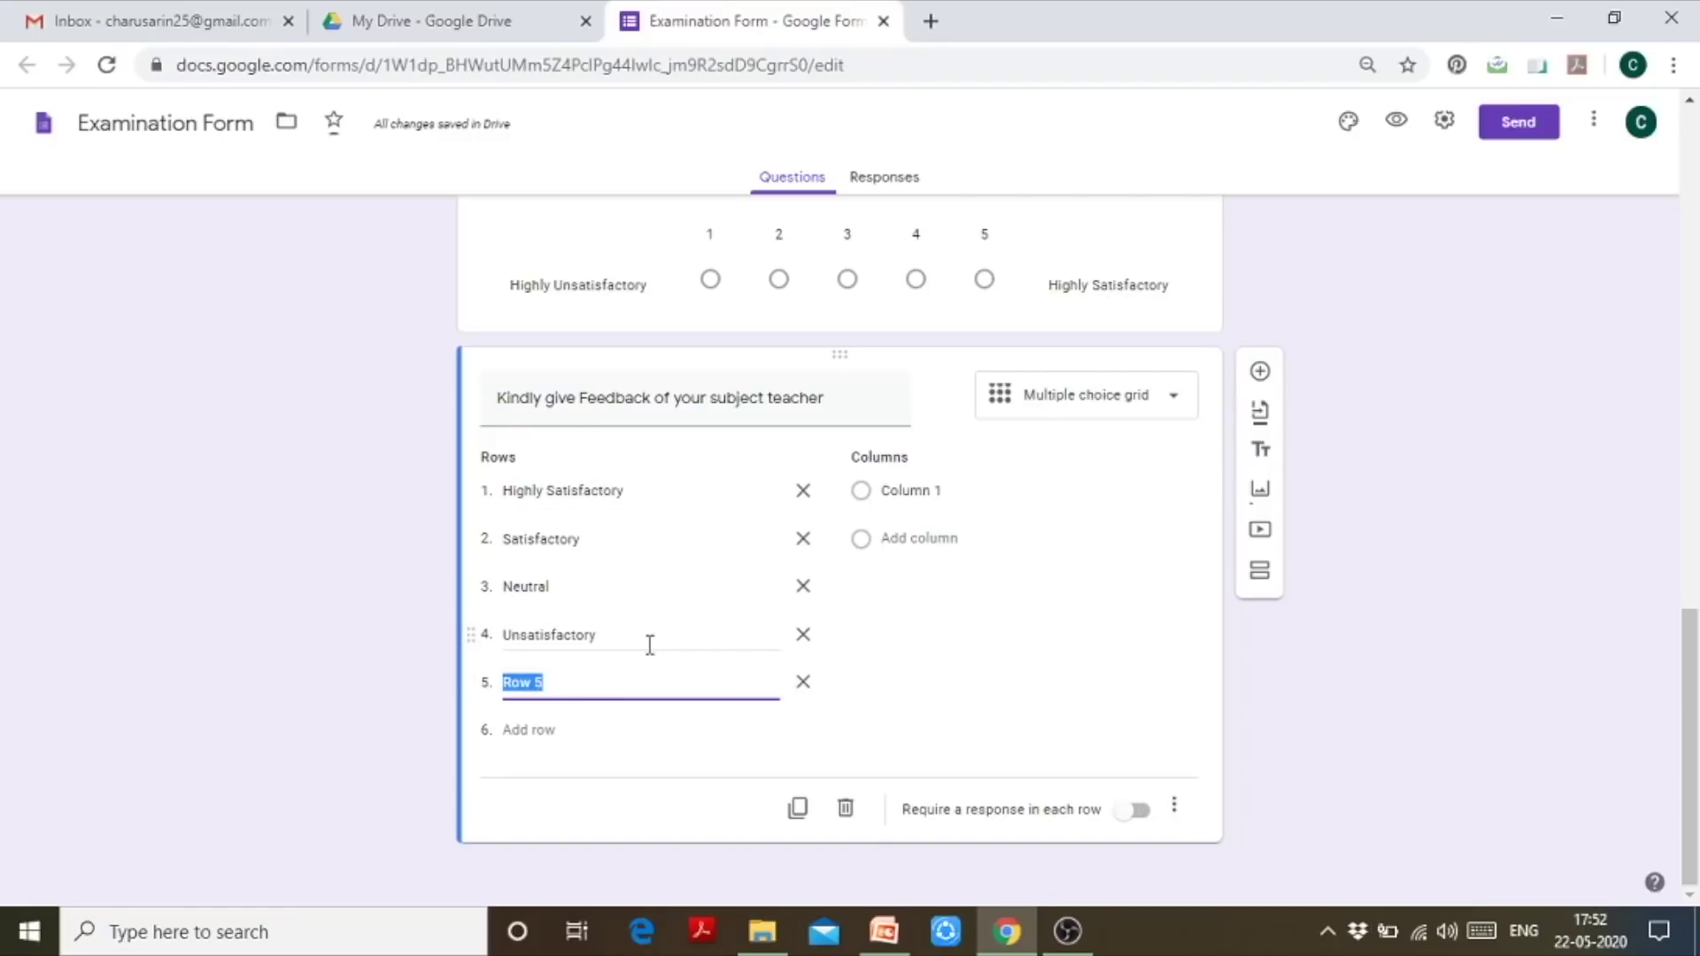
key(BackSpace)
text(Highly Unsatisf)
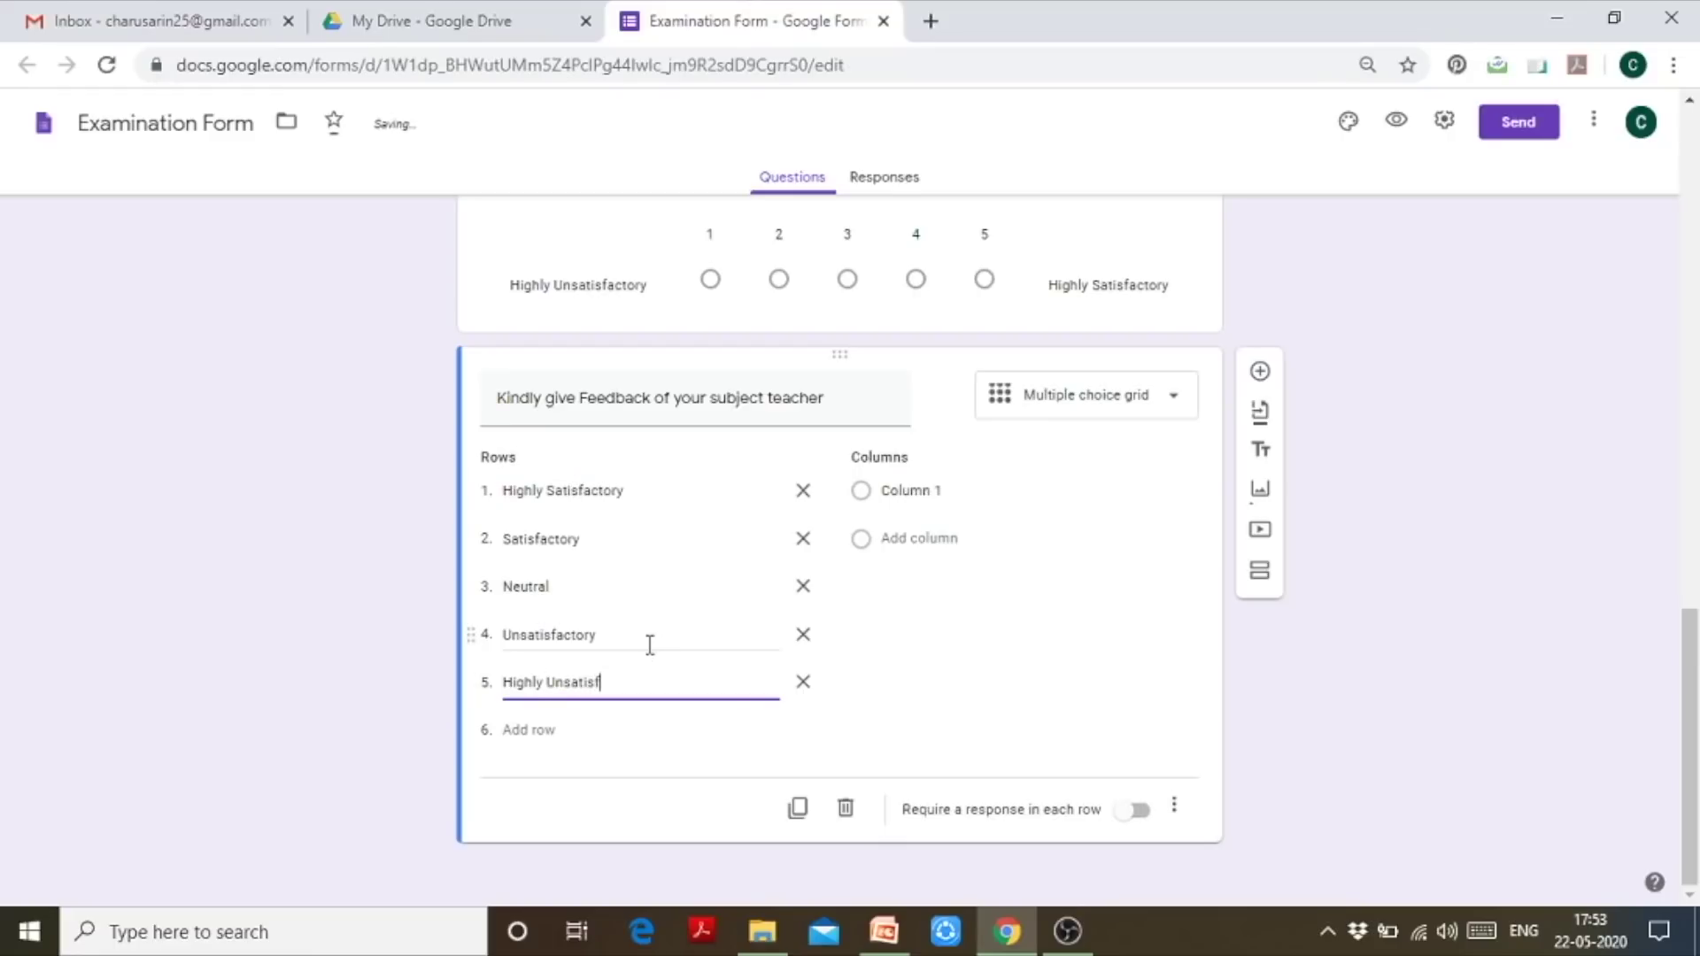
text(actory)
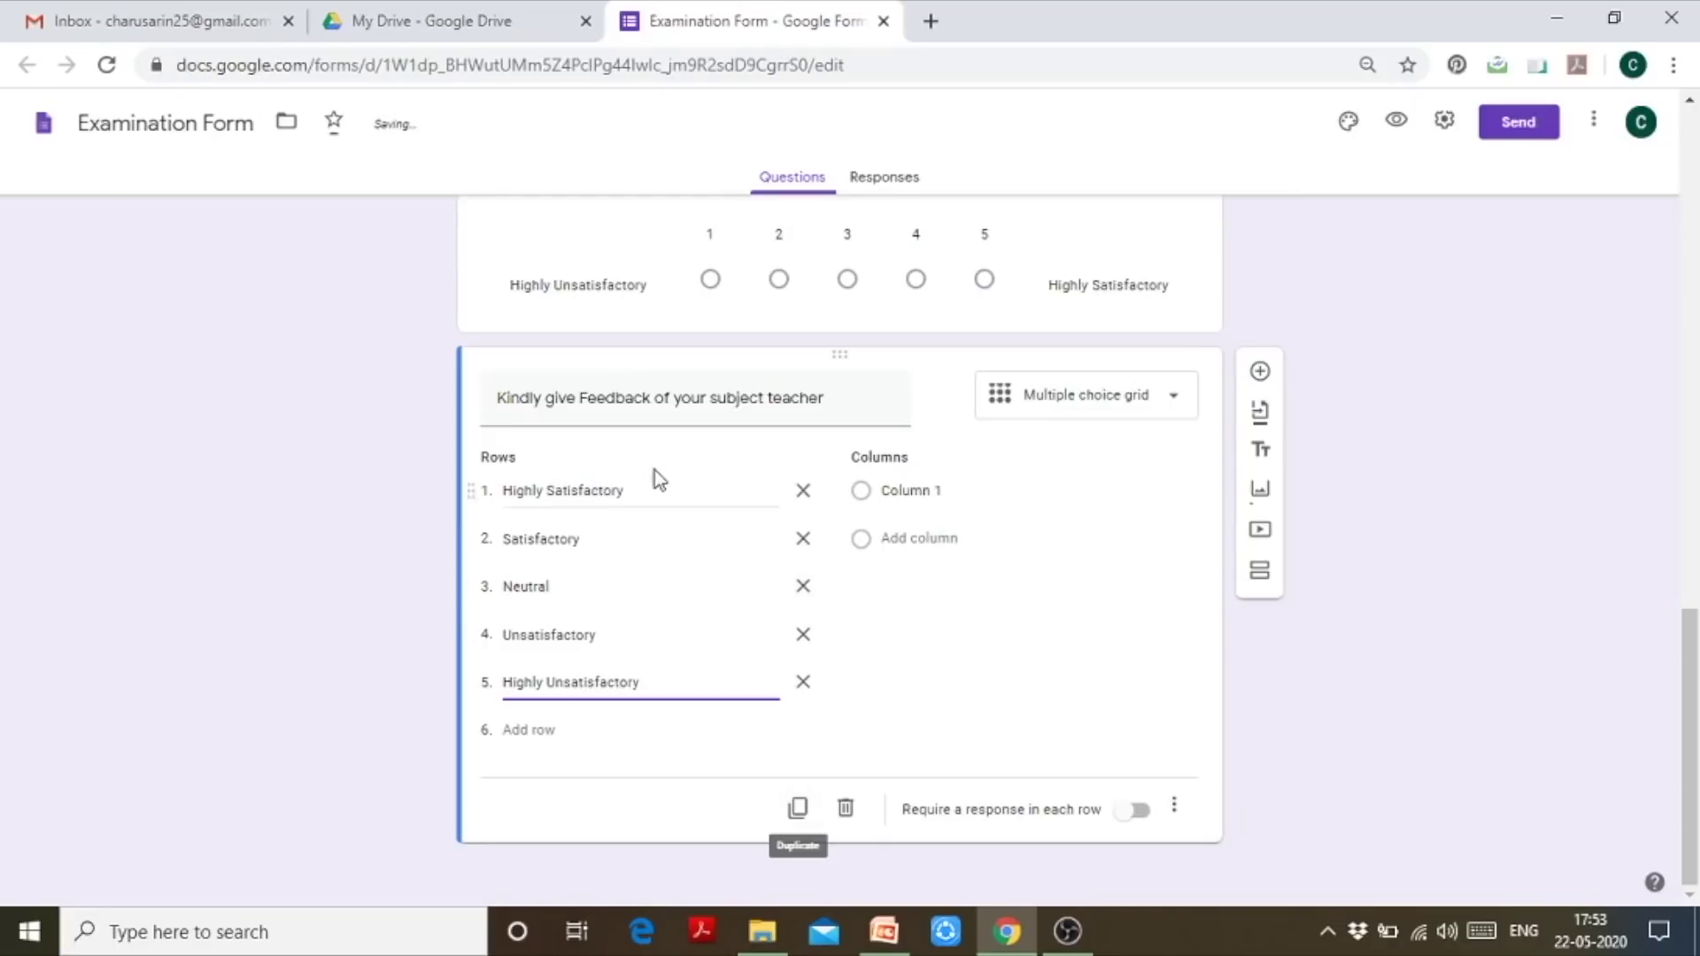
Name the first column of the feedback grid "English" and add a second column "Hindi"
click(957, 487)
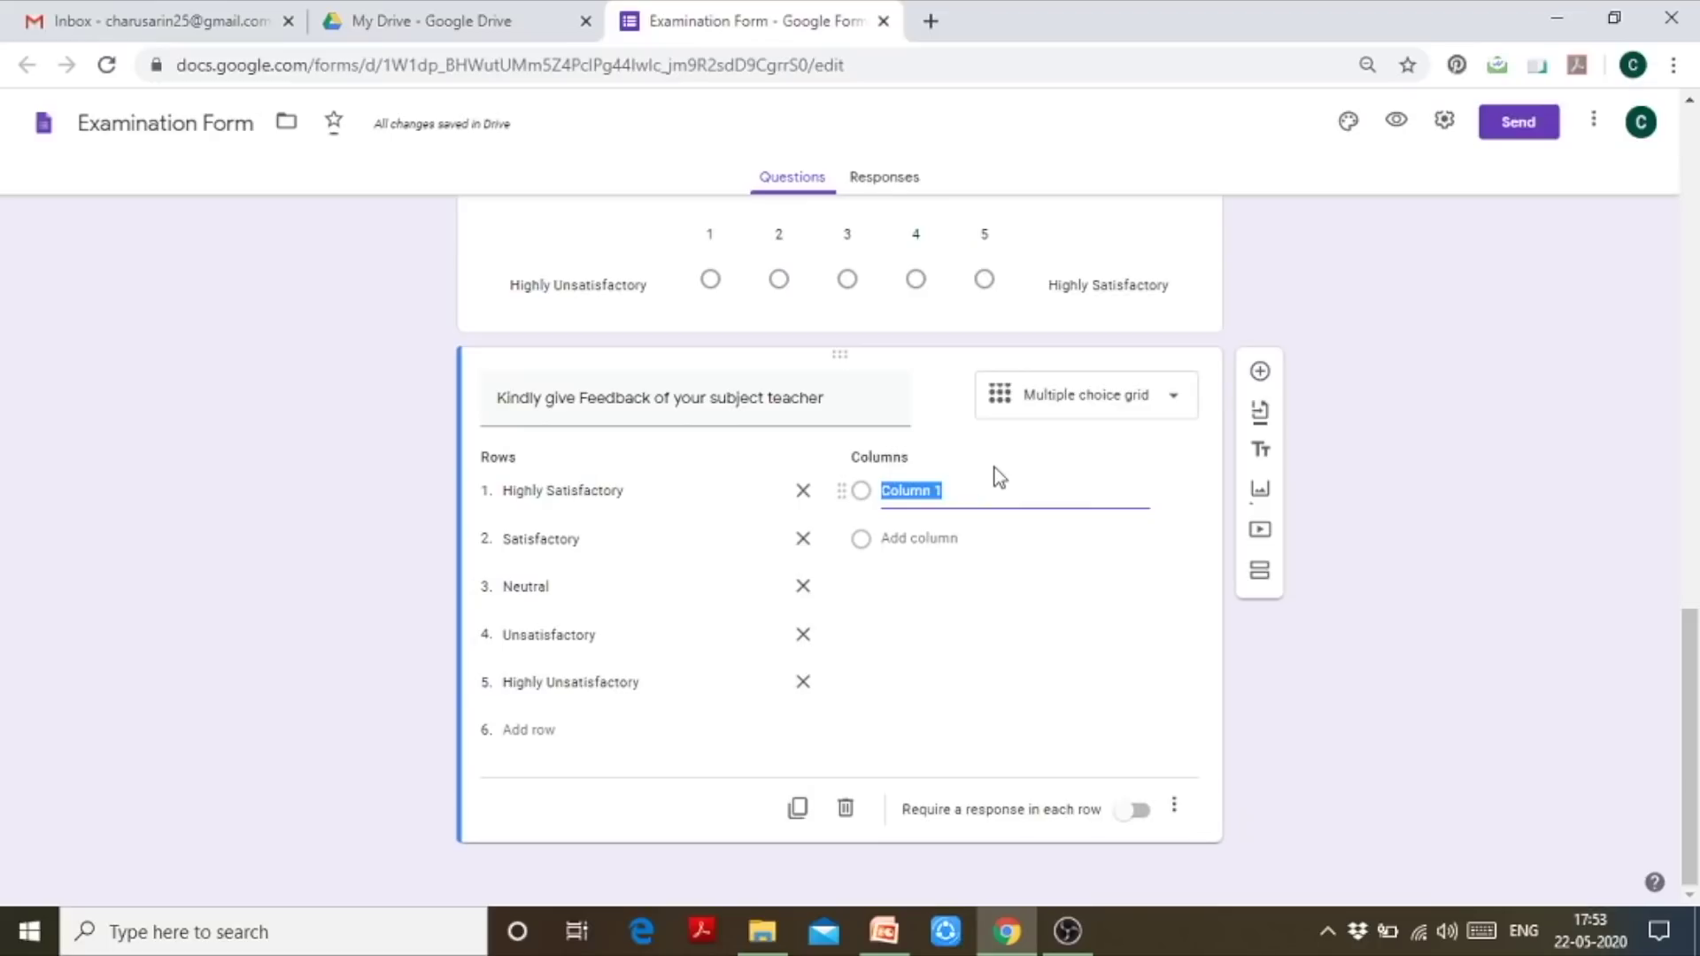
key(BackSpace)
text(English)
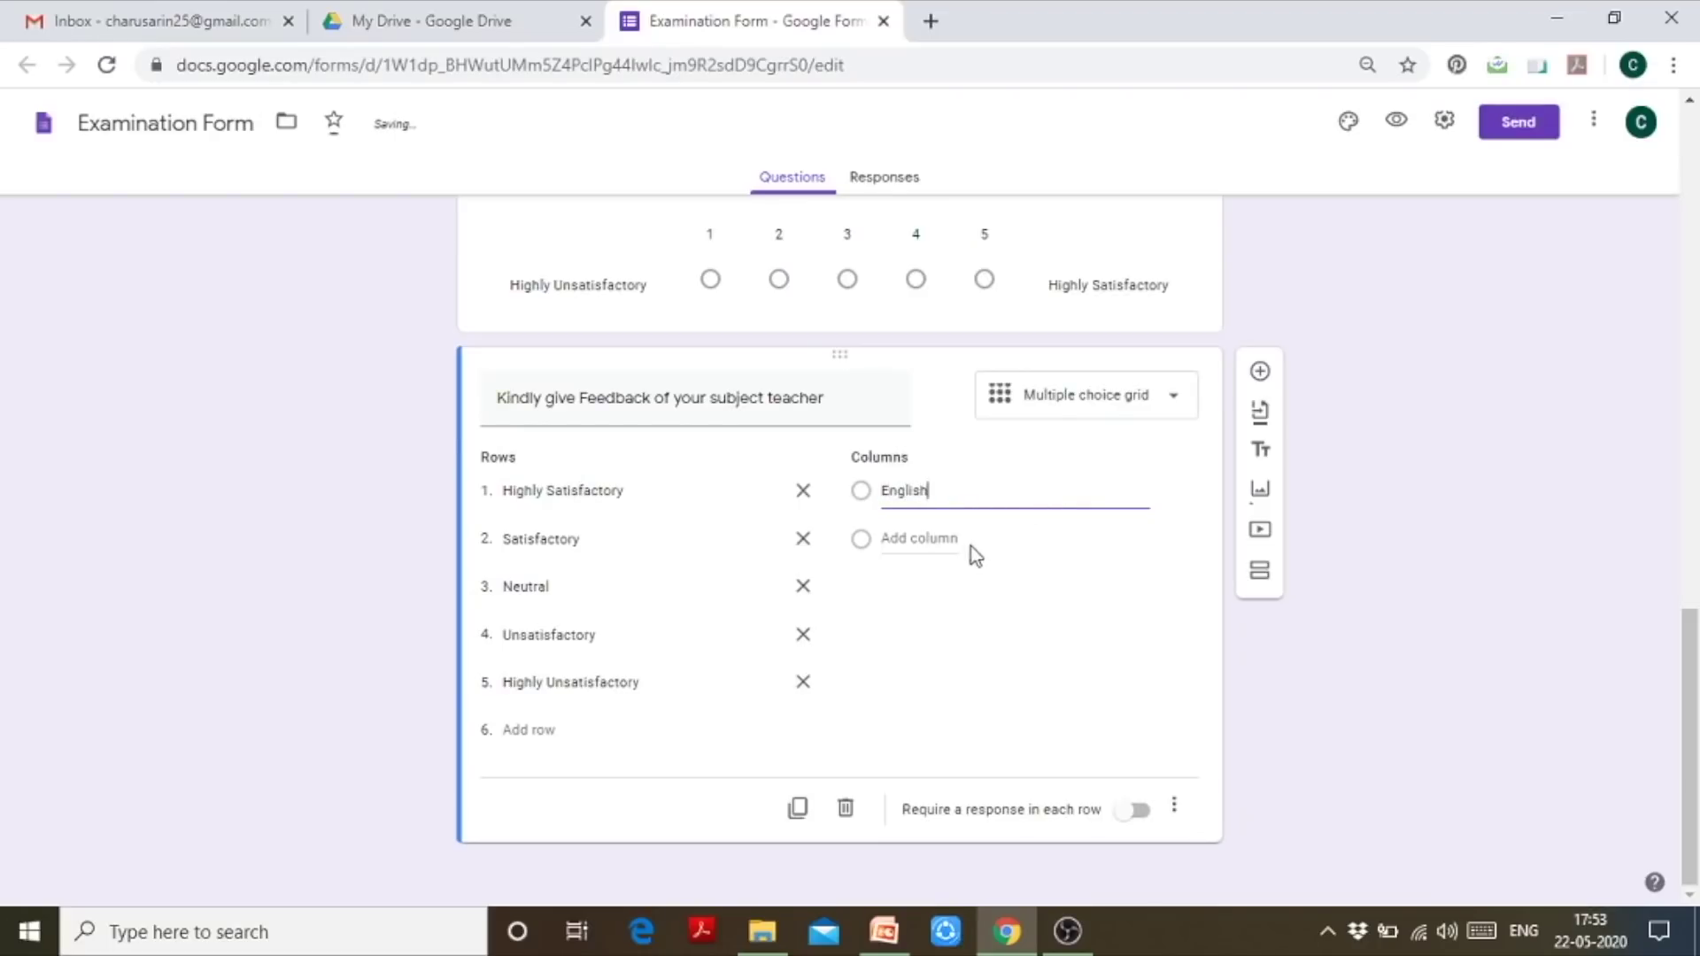
click(967, 544)
click(922, 537)
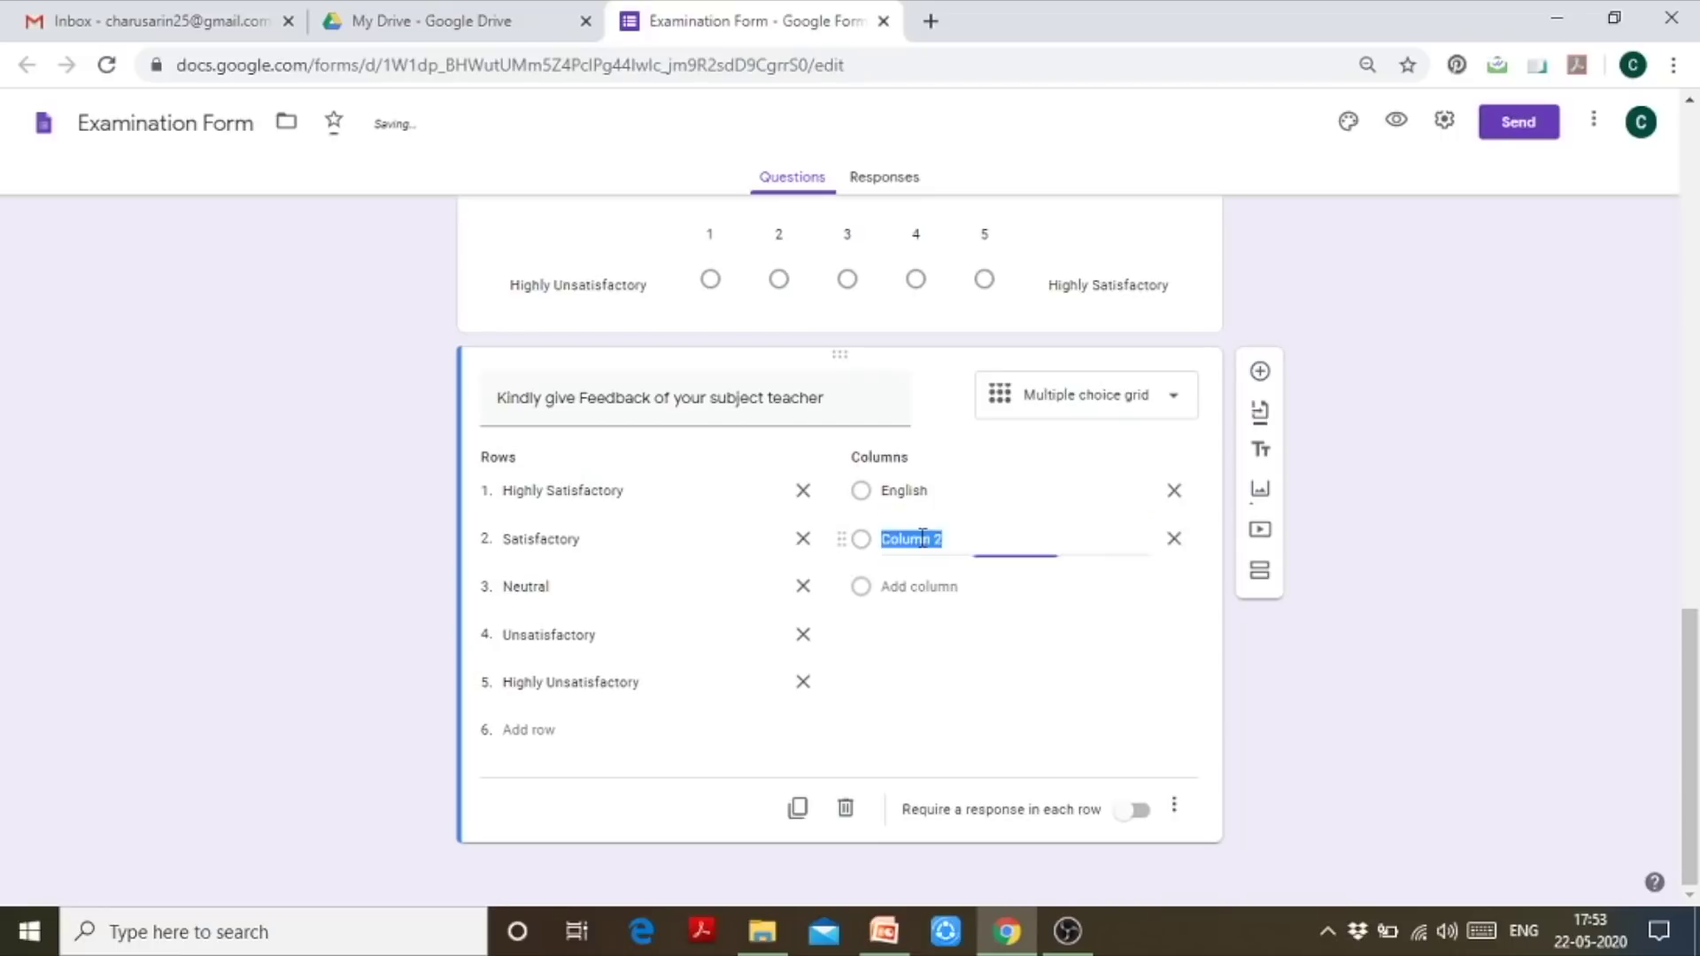
text(Hindi)
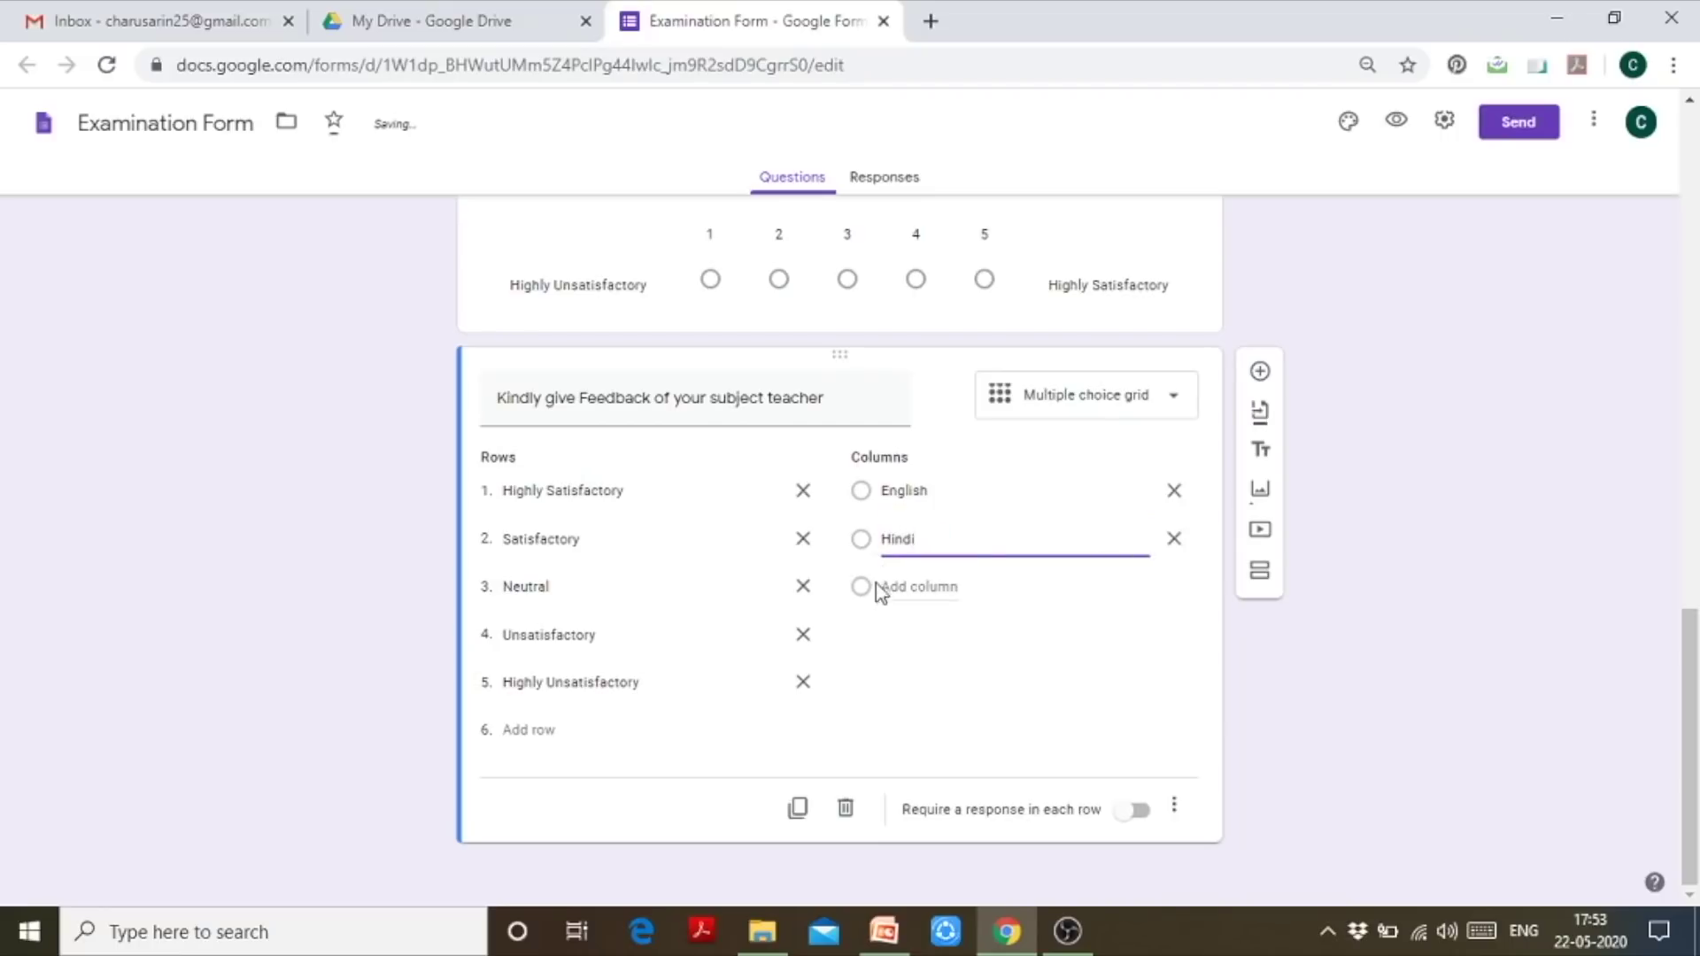
Add the columns "Mathematics" and "Physics" to the feedback grid
click(926, 590)
text(Mat)
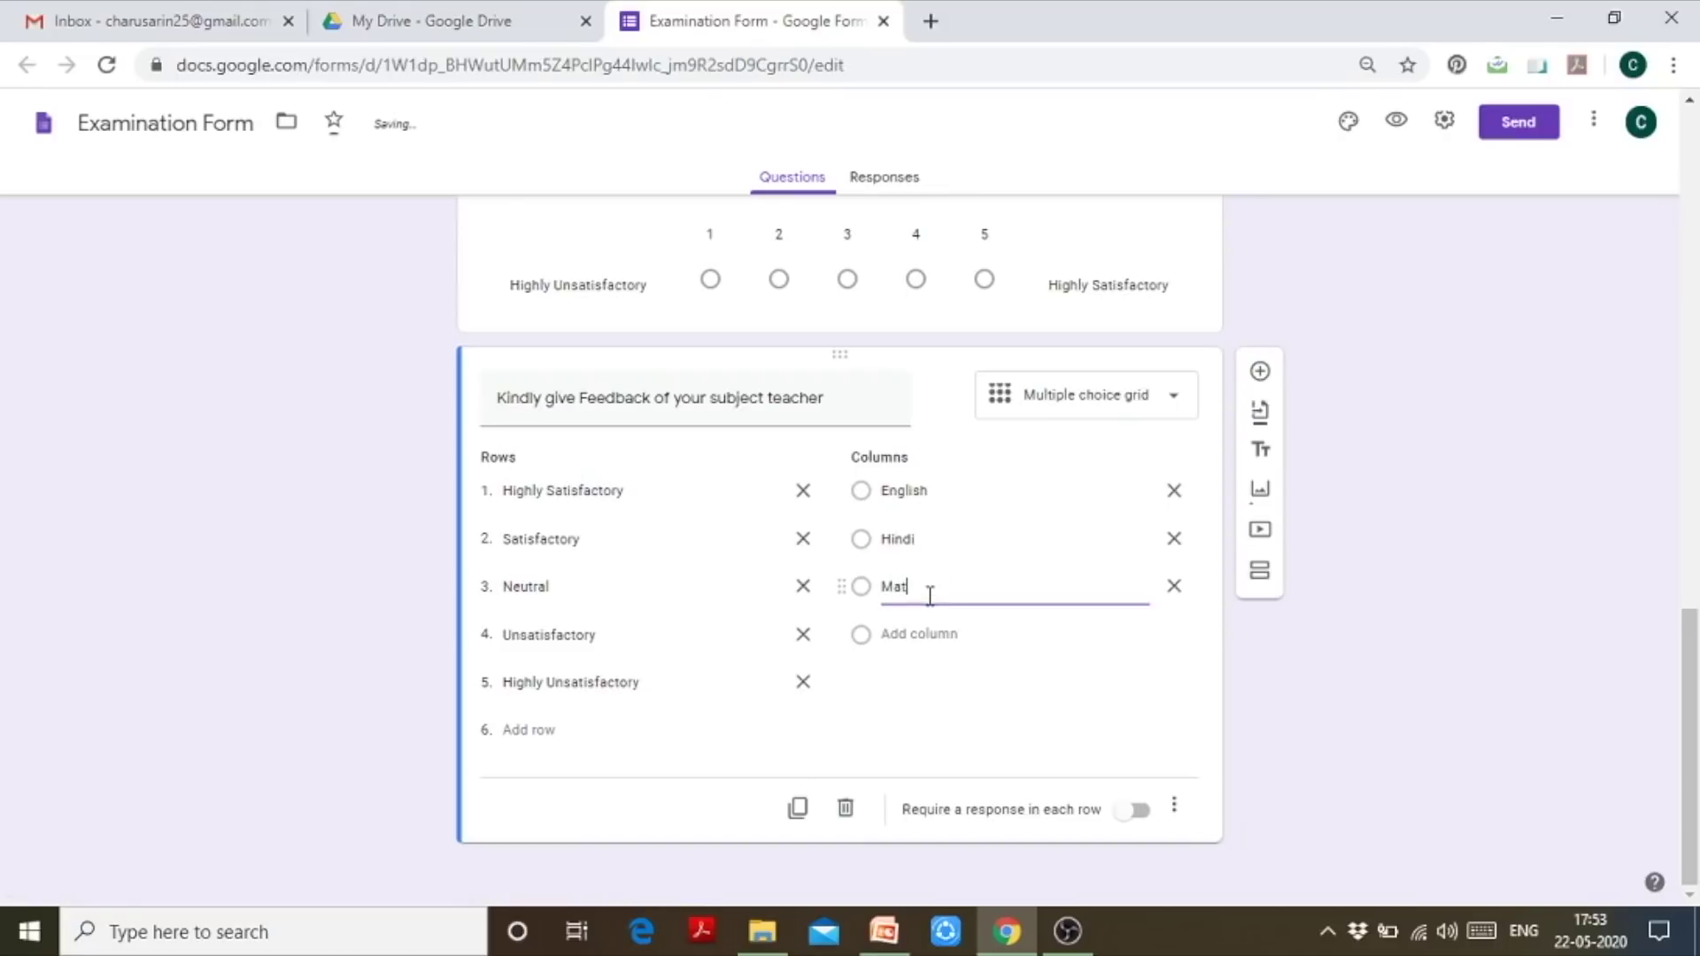
text(hematics)
click(925, 634)
text(Phy)
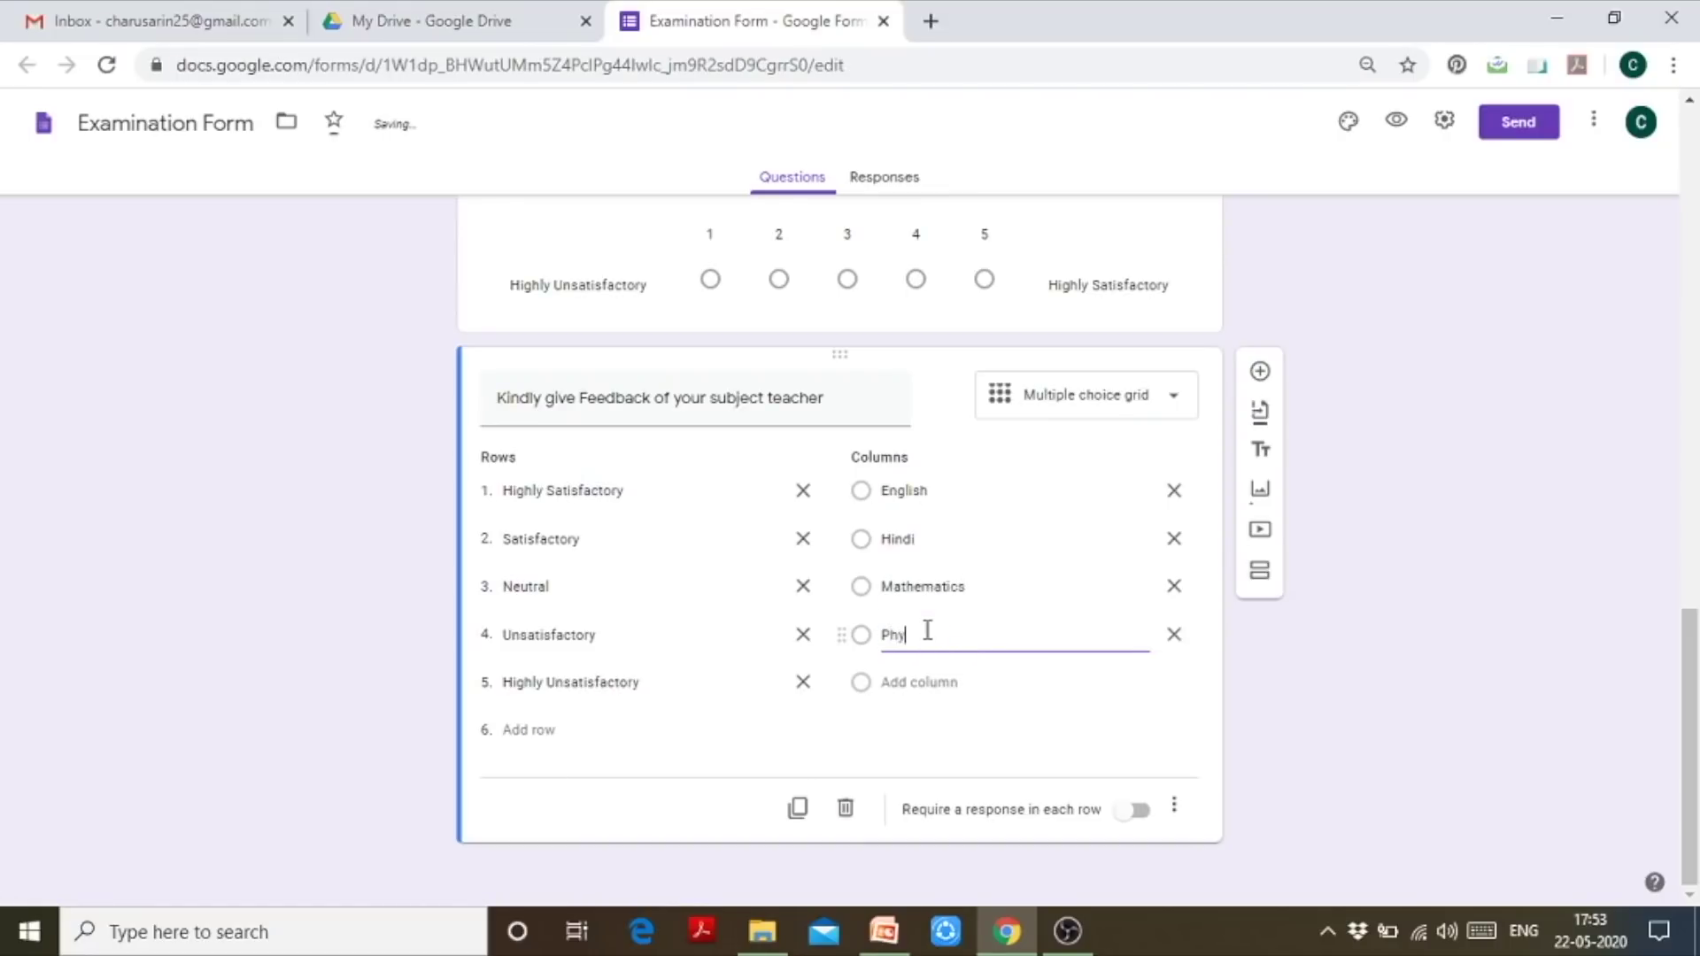
text(sics)
Add the columns "Accounting" and "Computer Science" to the feedback grid
click(927, 681)
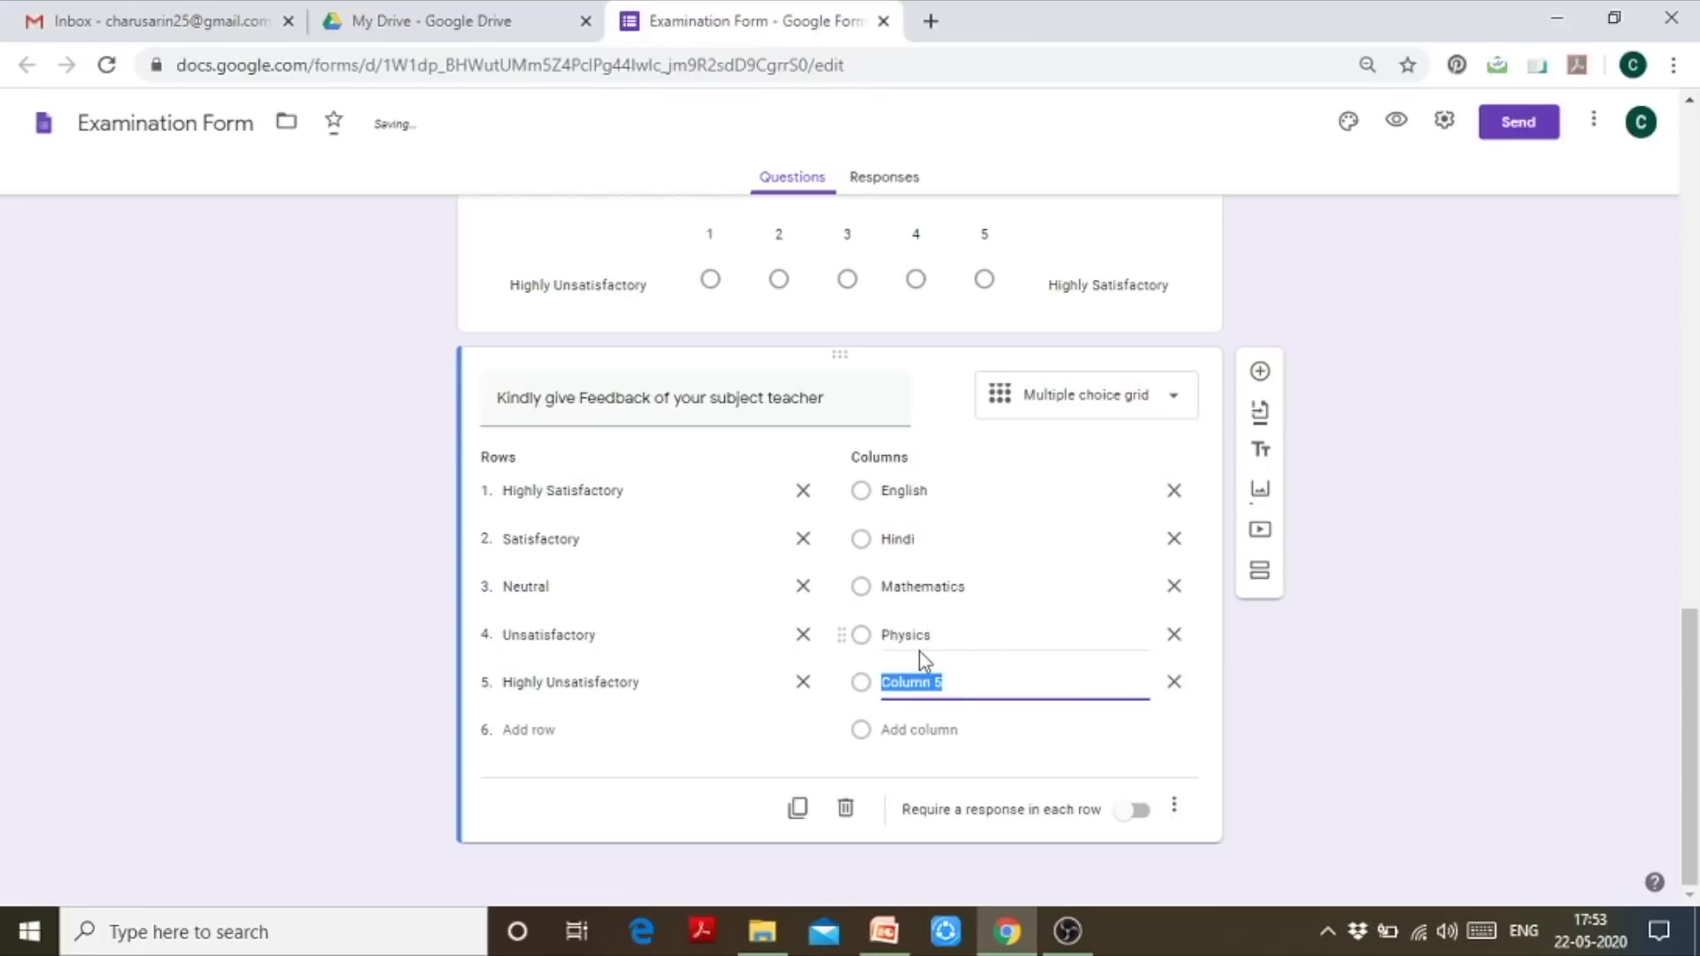
text(Accounting)
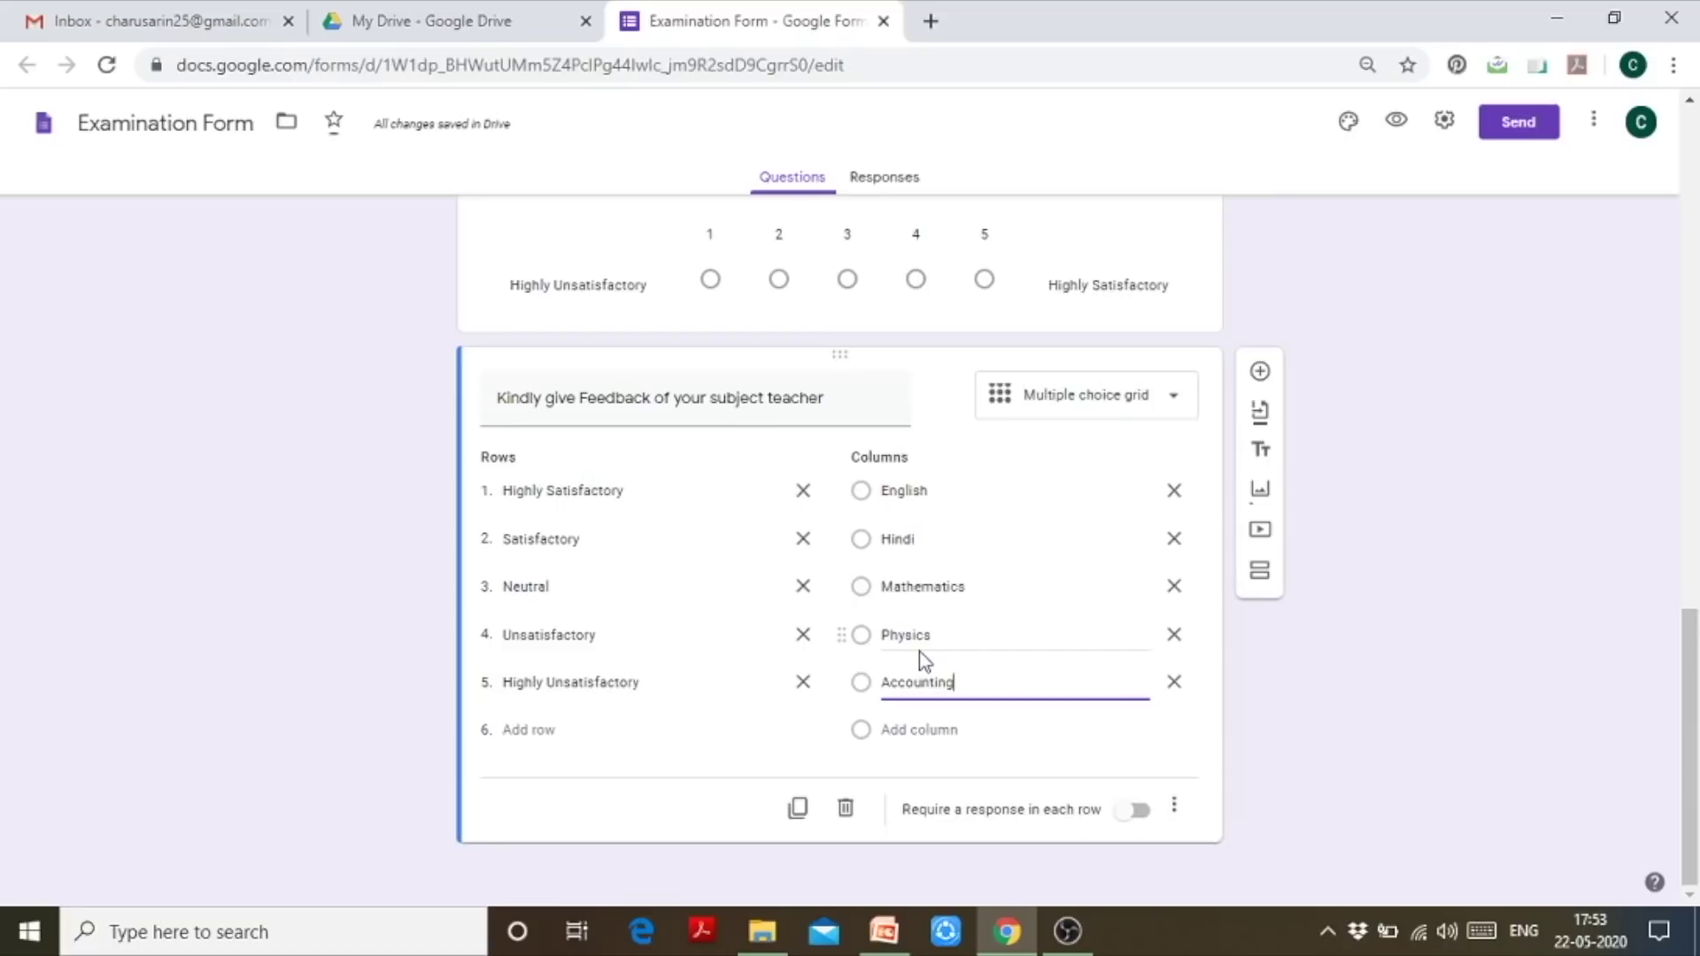
click(890, 728)
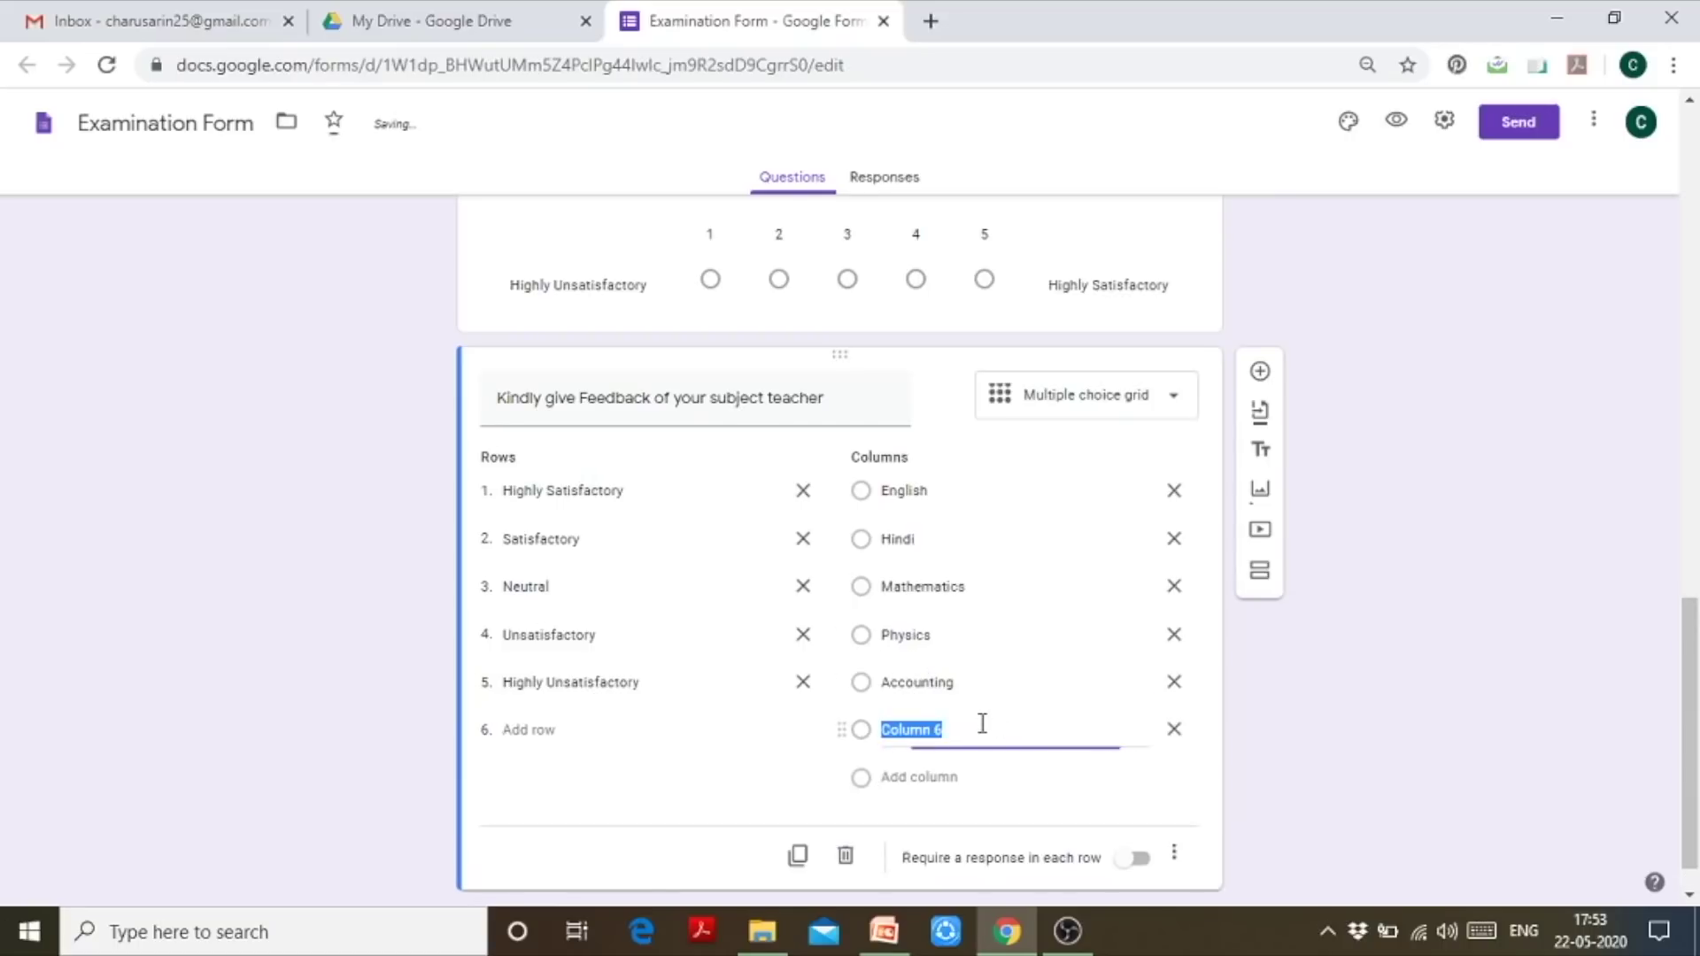
text(Compu)
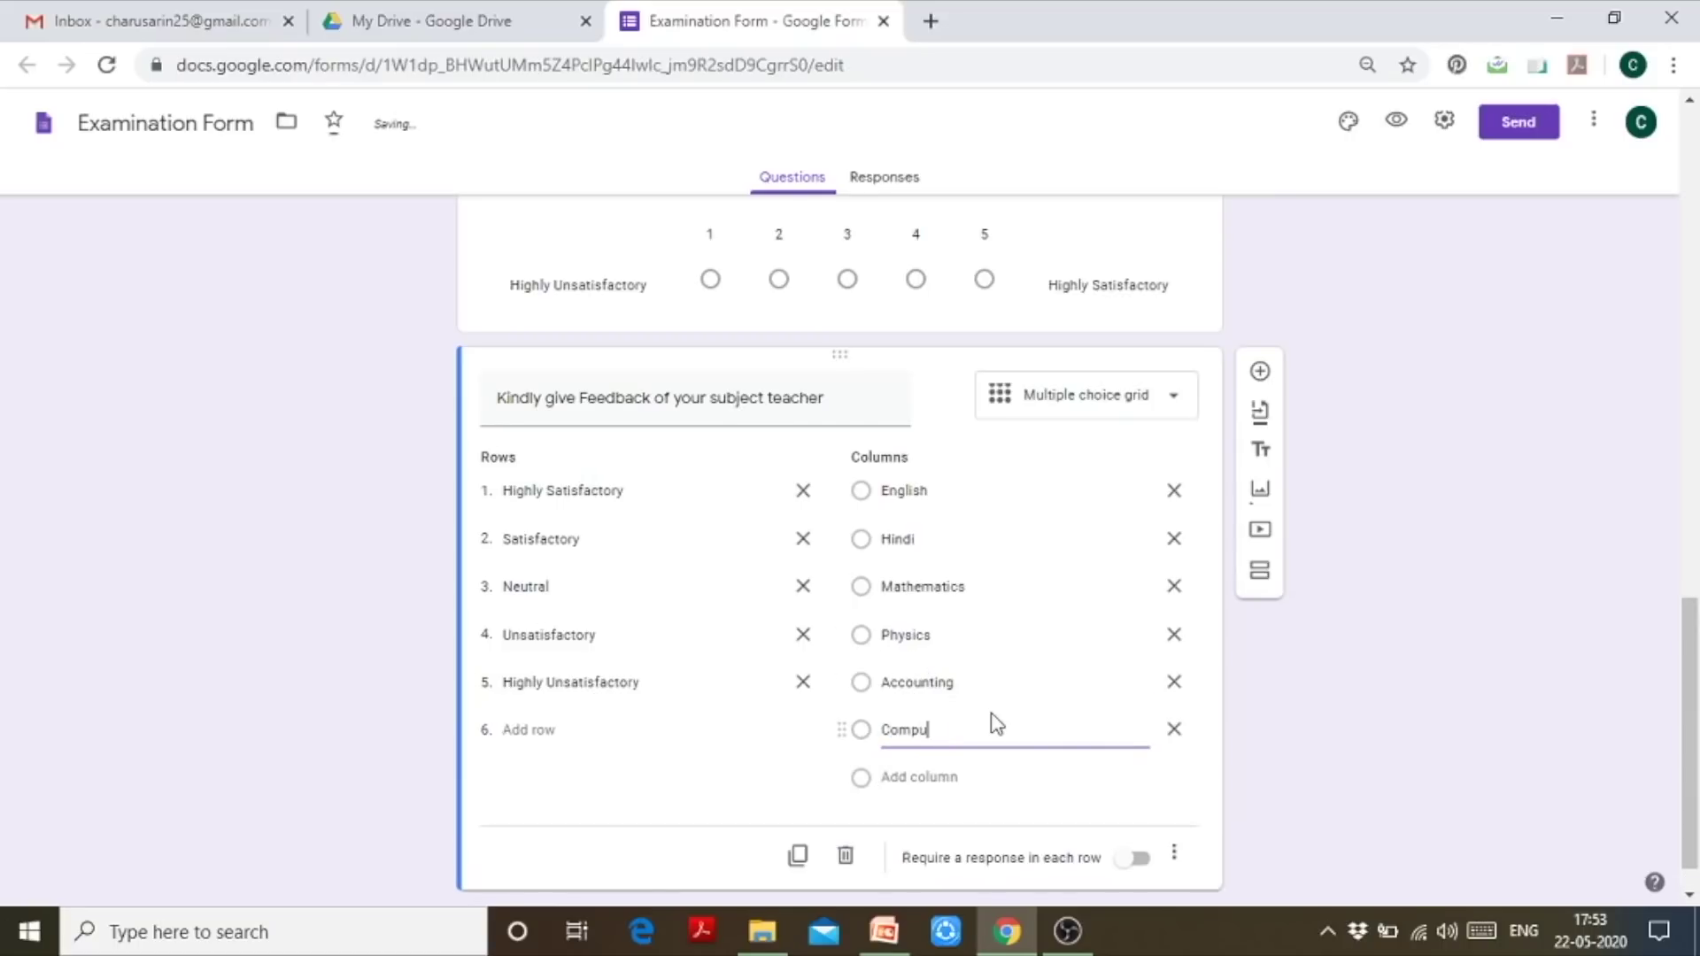
text(ter Science)
scroll(1429, 504, down, 1)
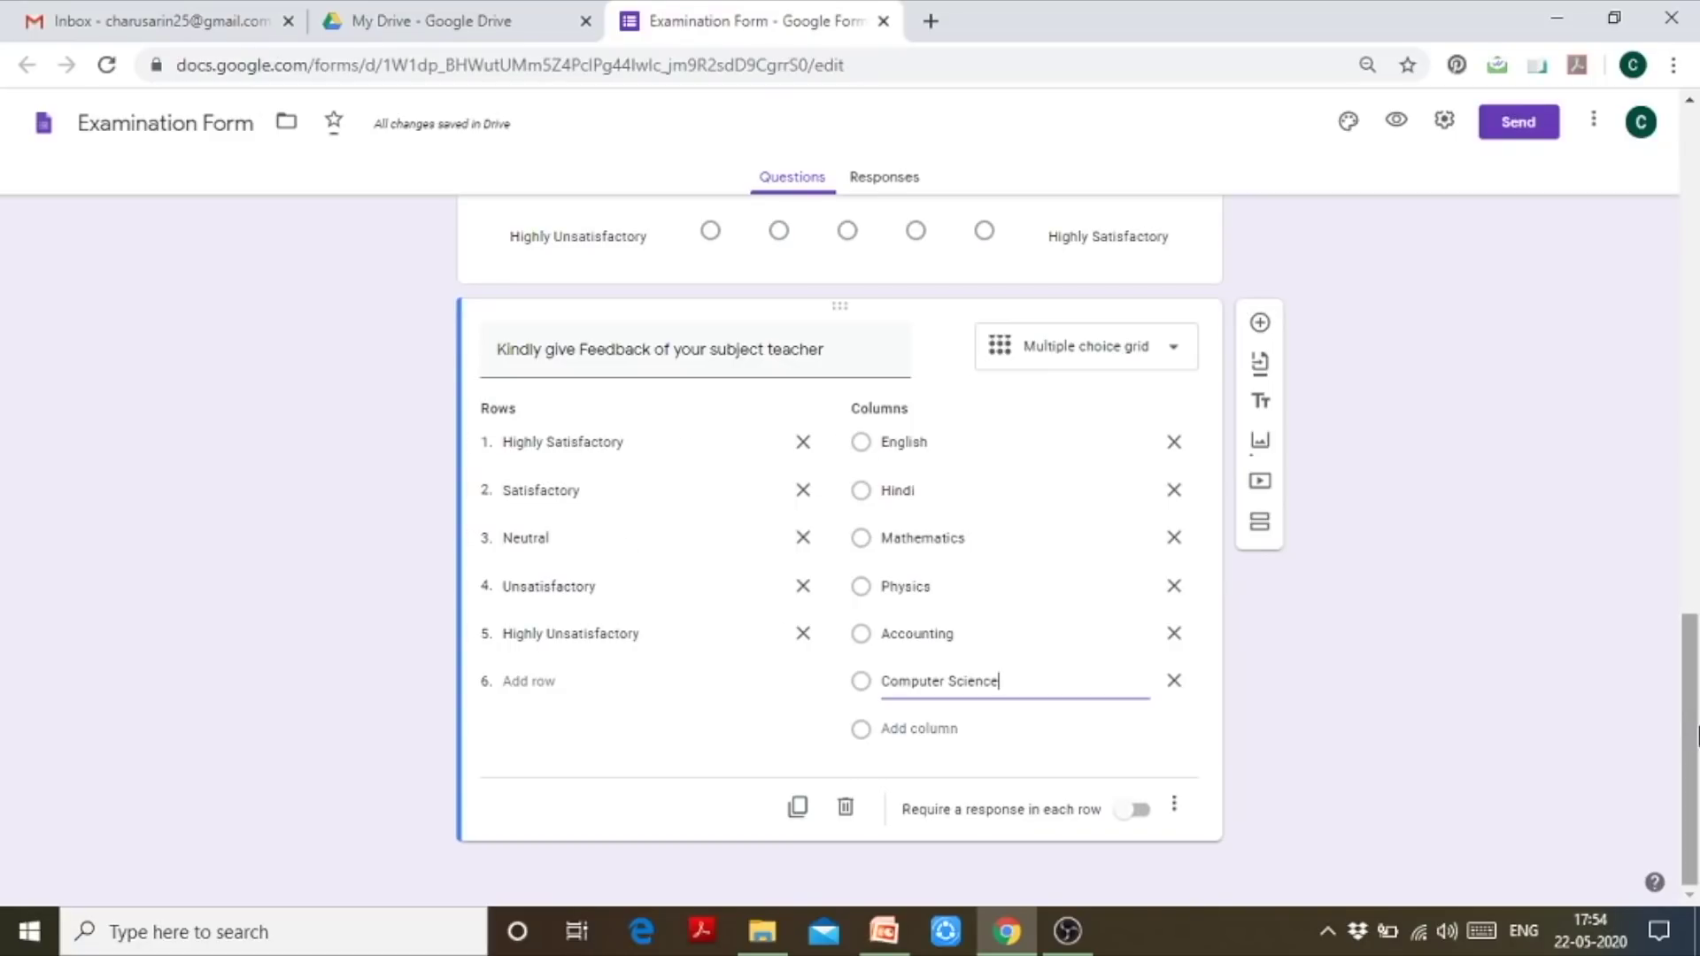
Make the Name and Course questions required
drag(1696, 733, 1657, 221)
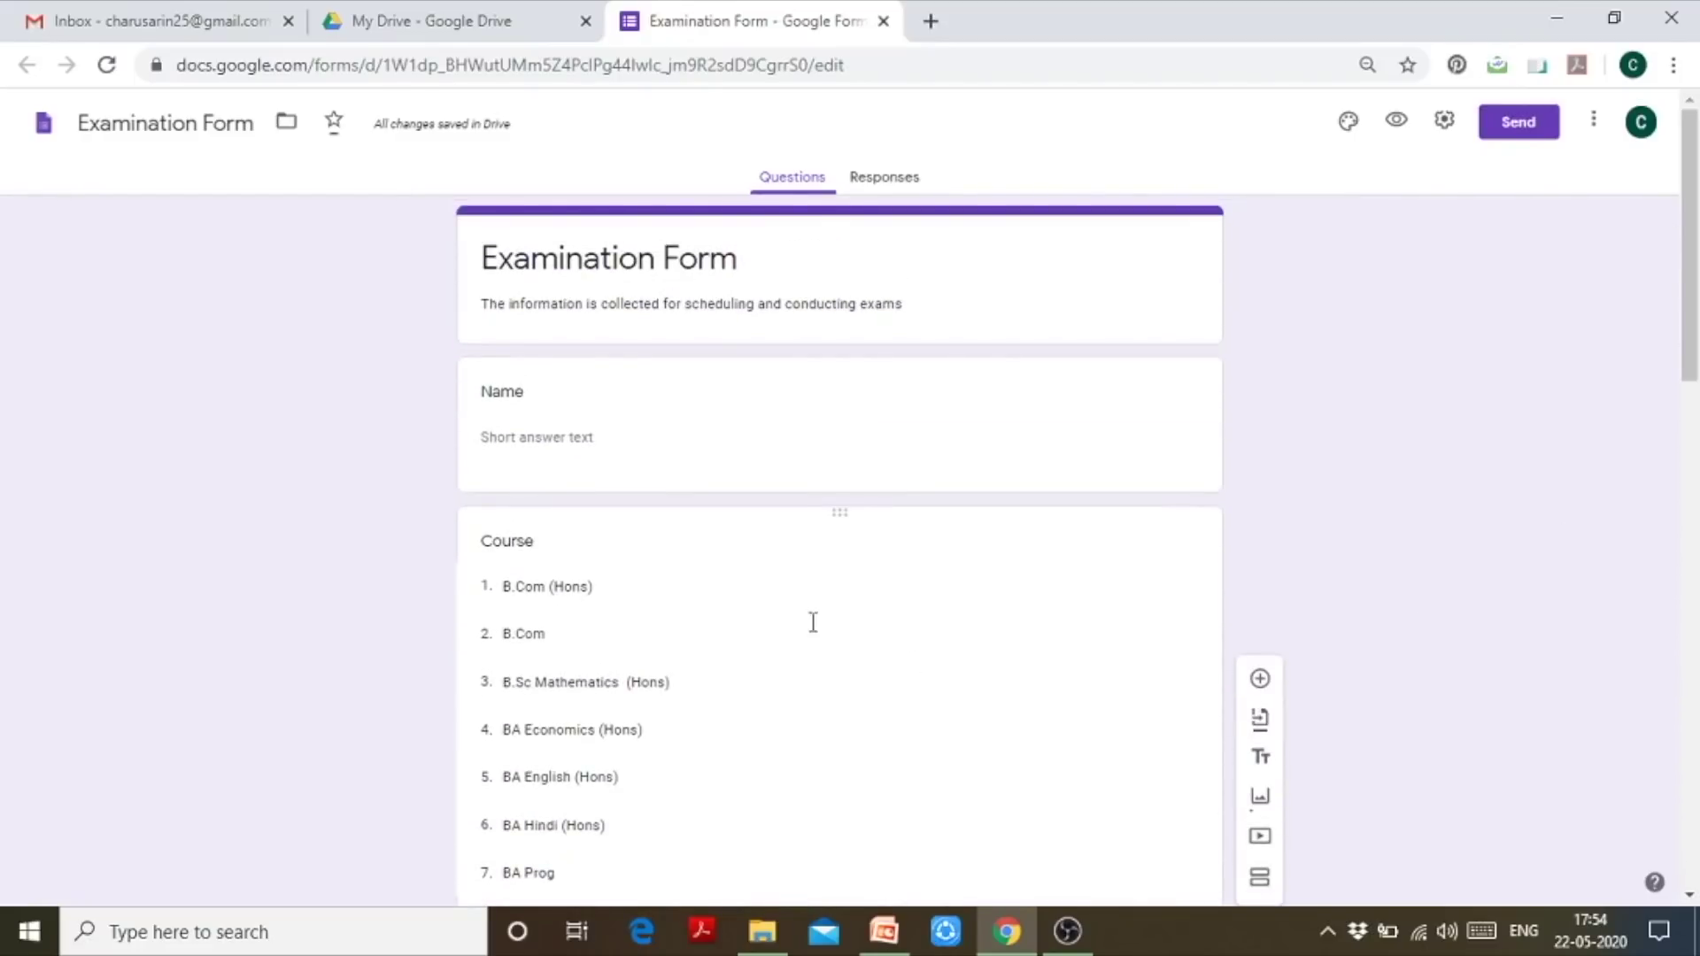
click(944, 405)
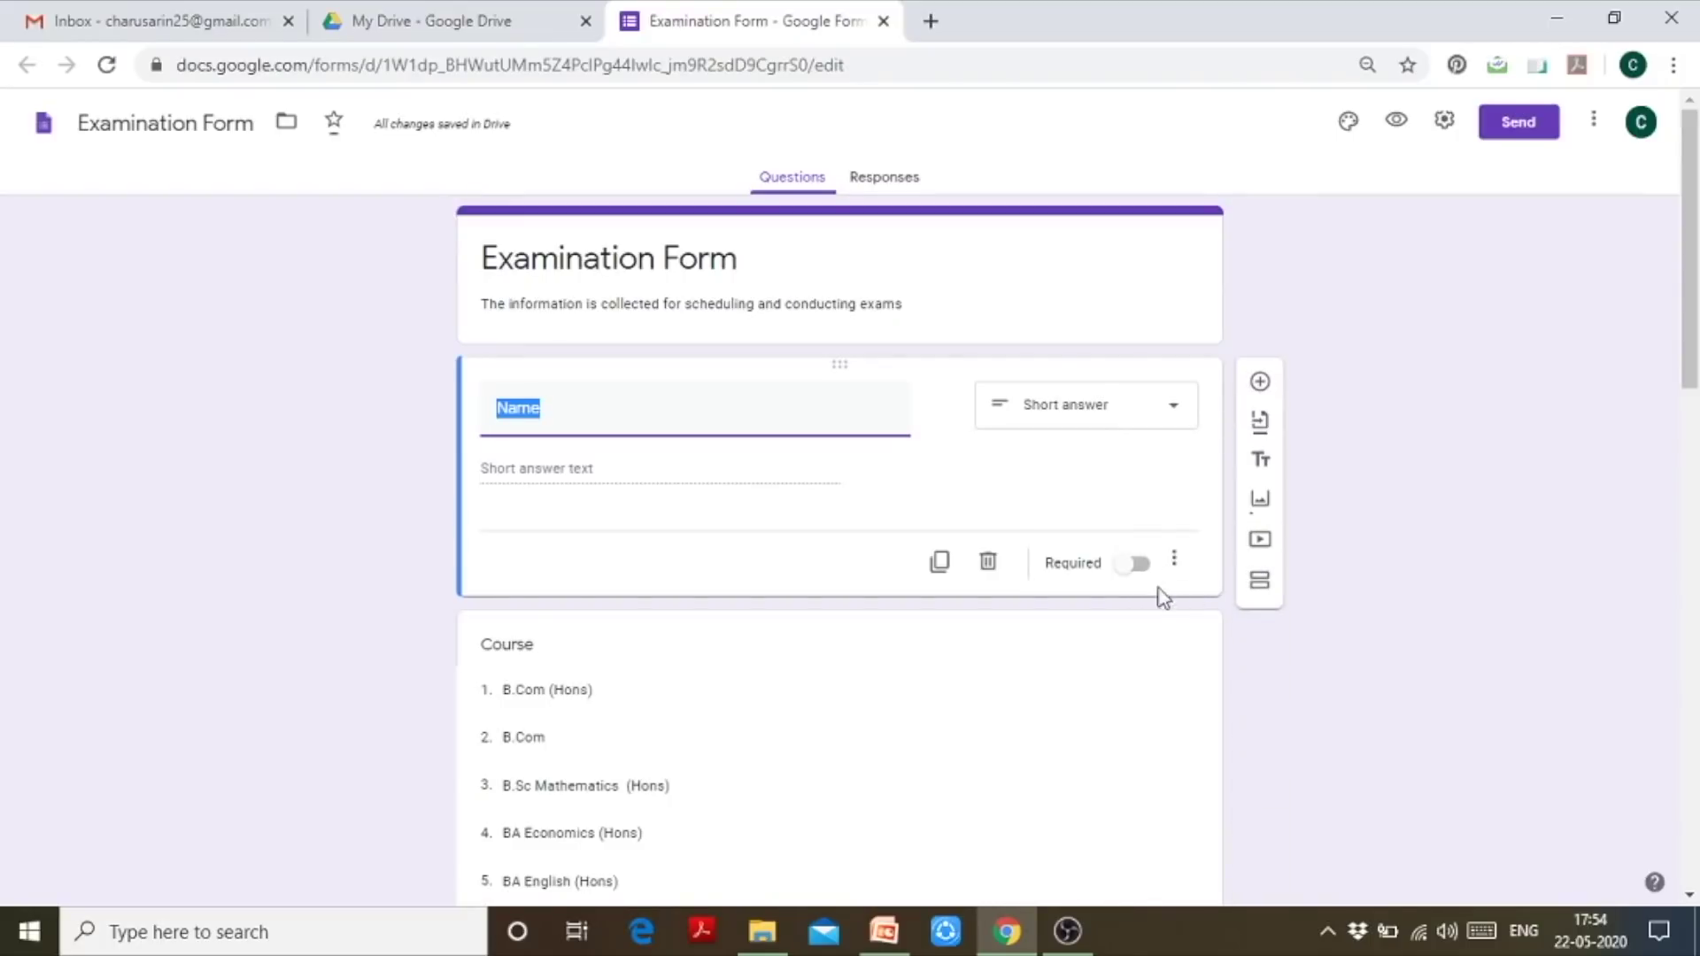
click(1130, 566)
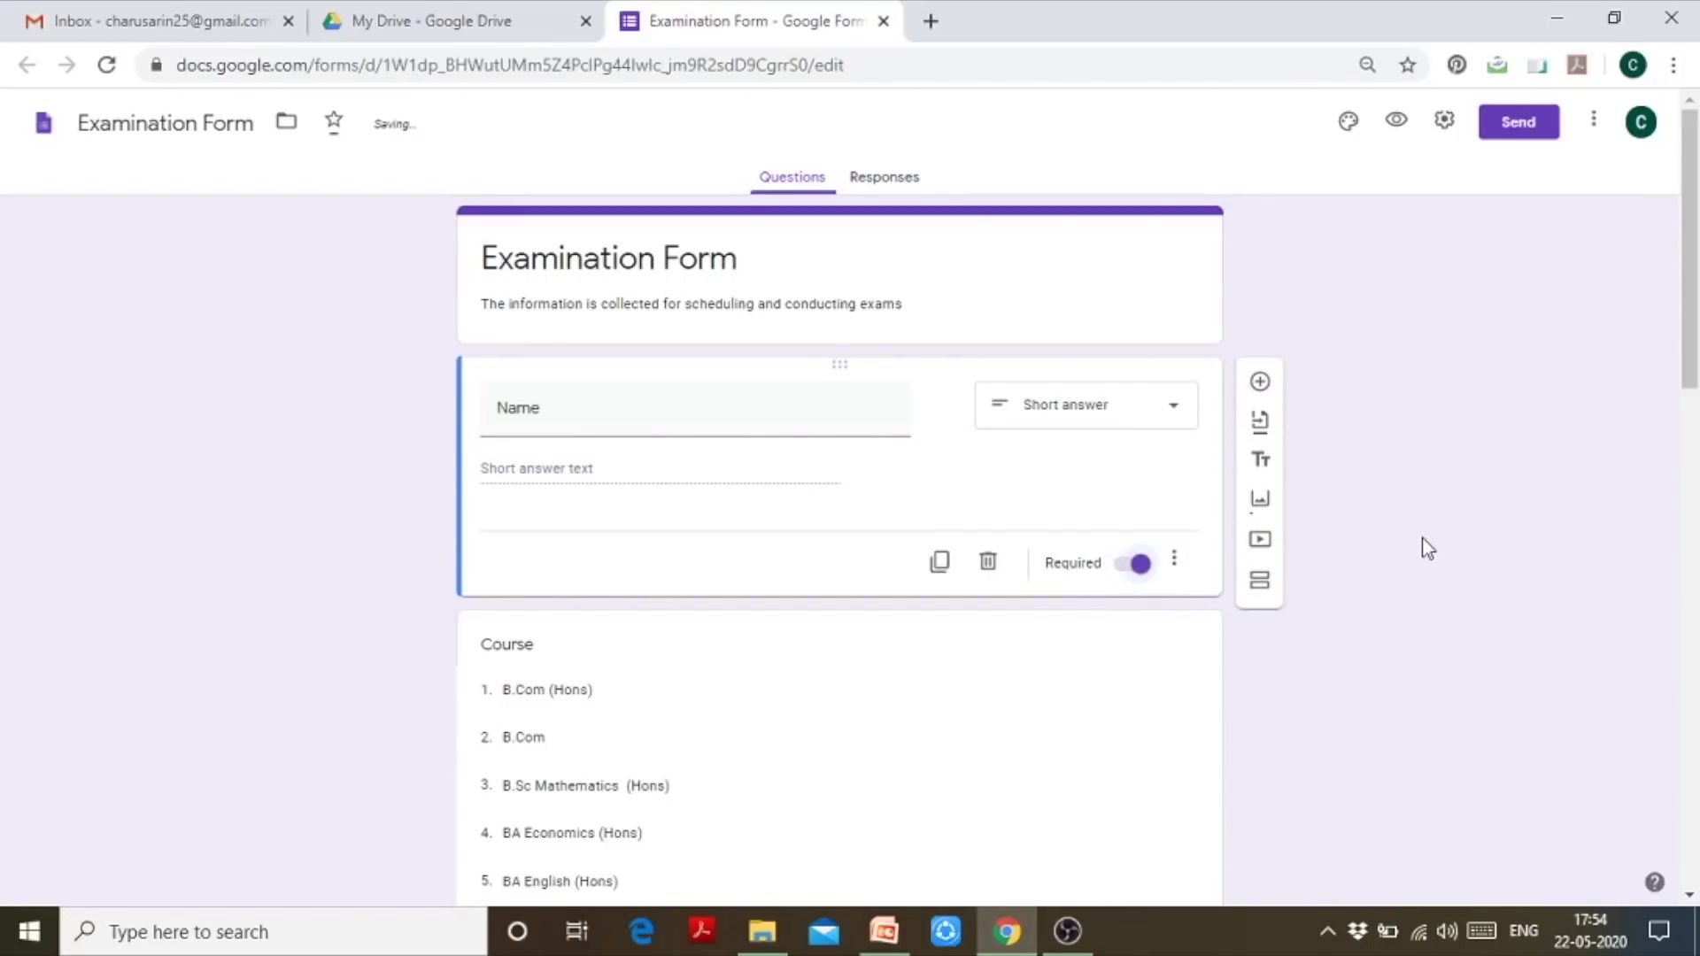
drag(1692, 266, 1691, 404)
click(1058, 565)
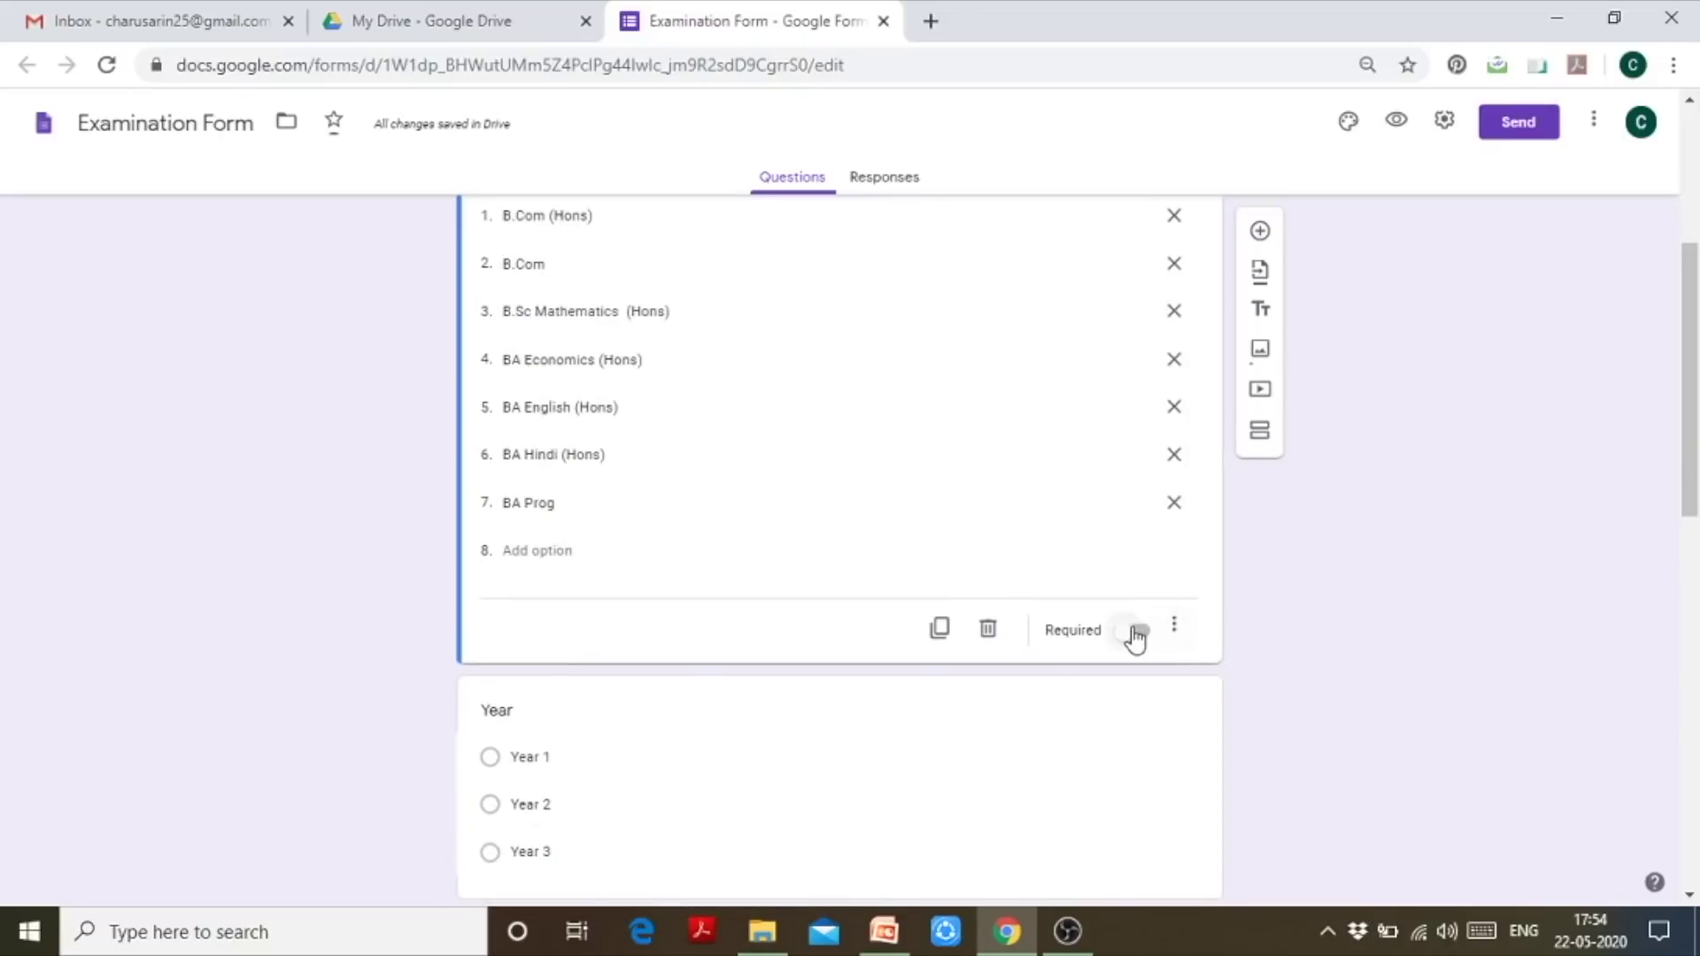
click(1134, 631)
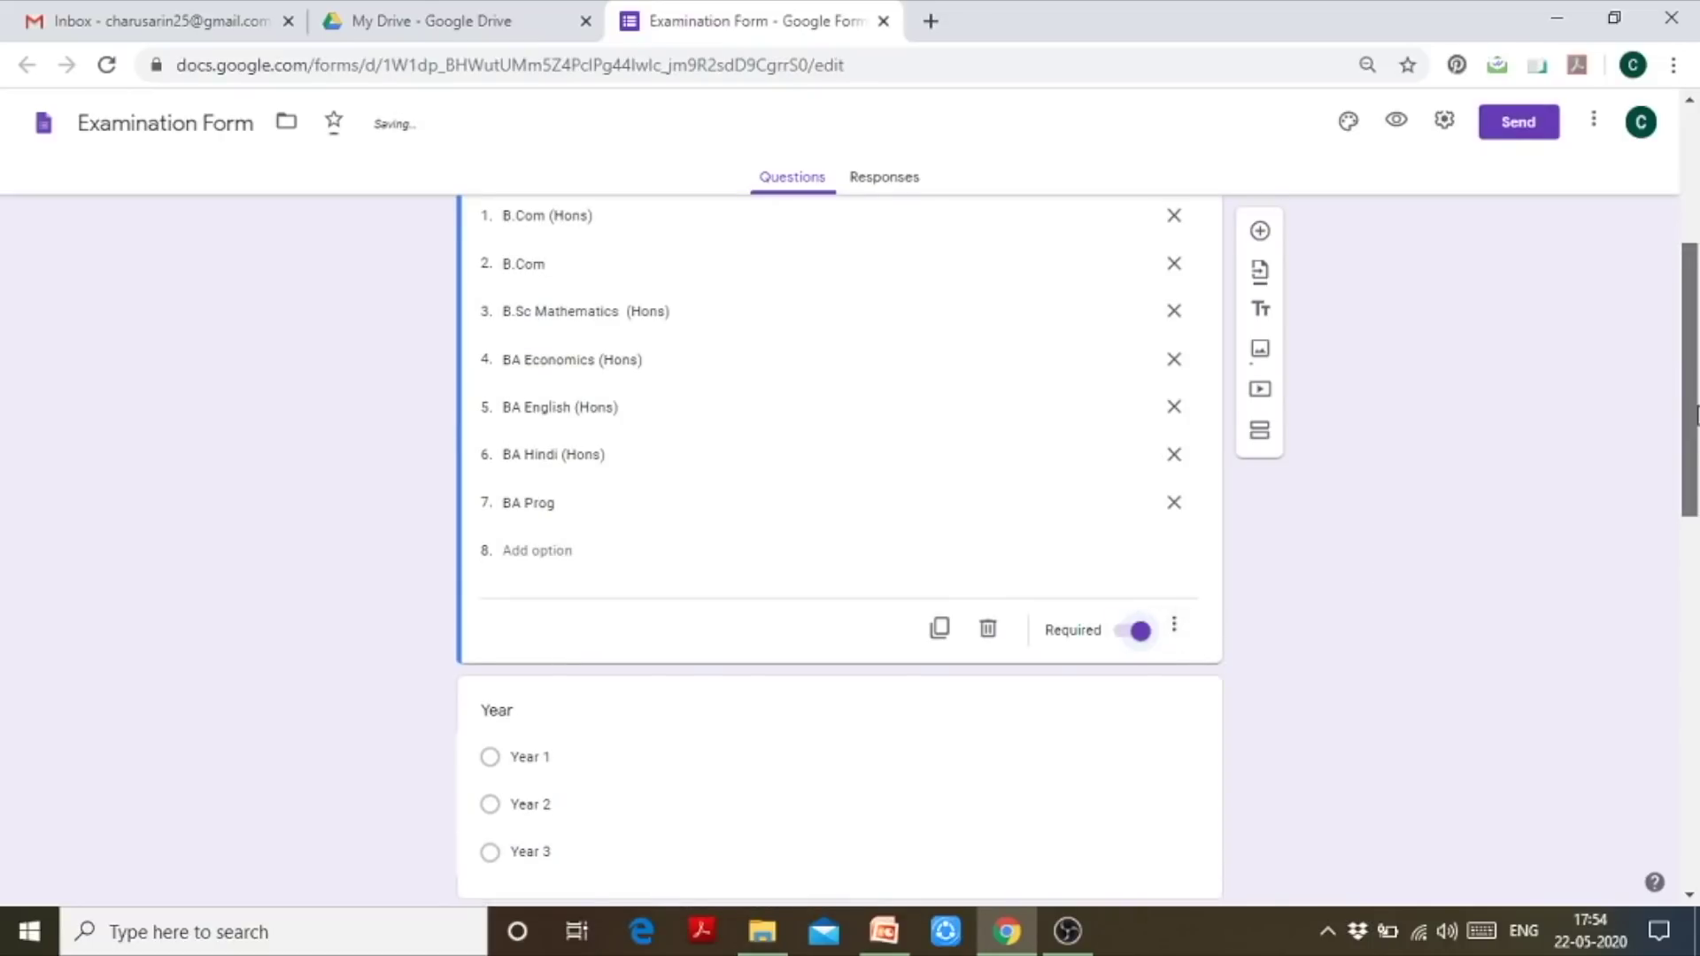
Make the Year question and the question on subjects for the exams required
drag(1691, 429, 1695, 576)
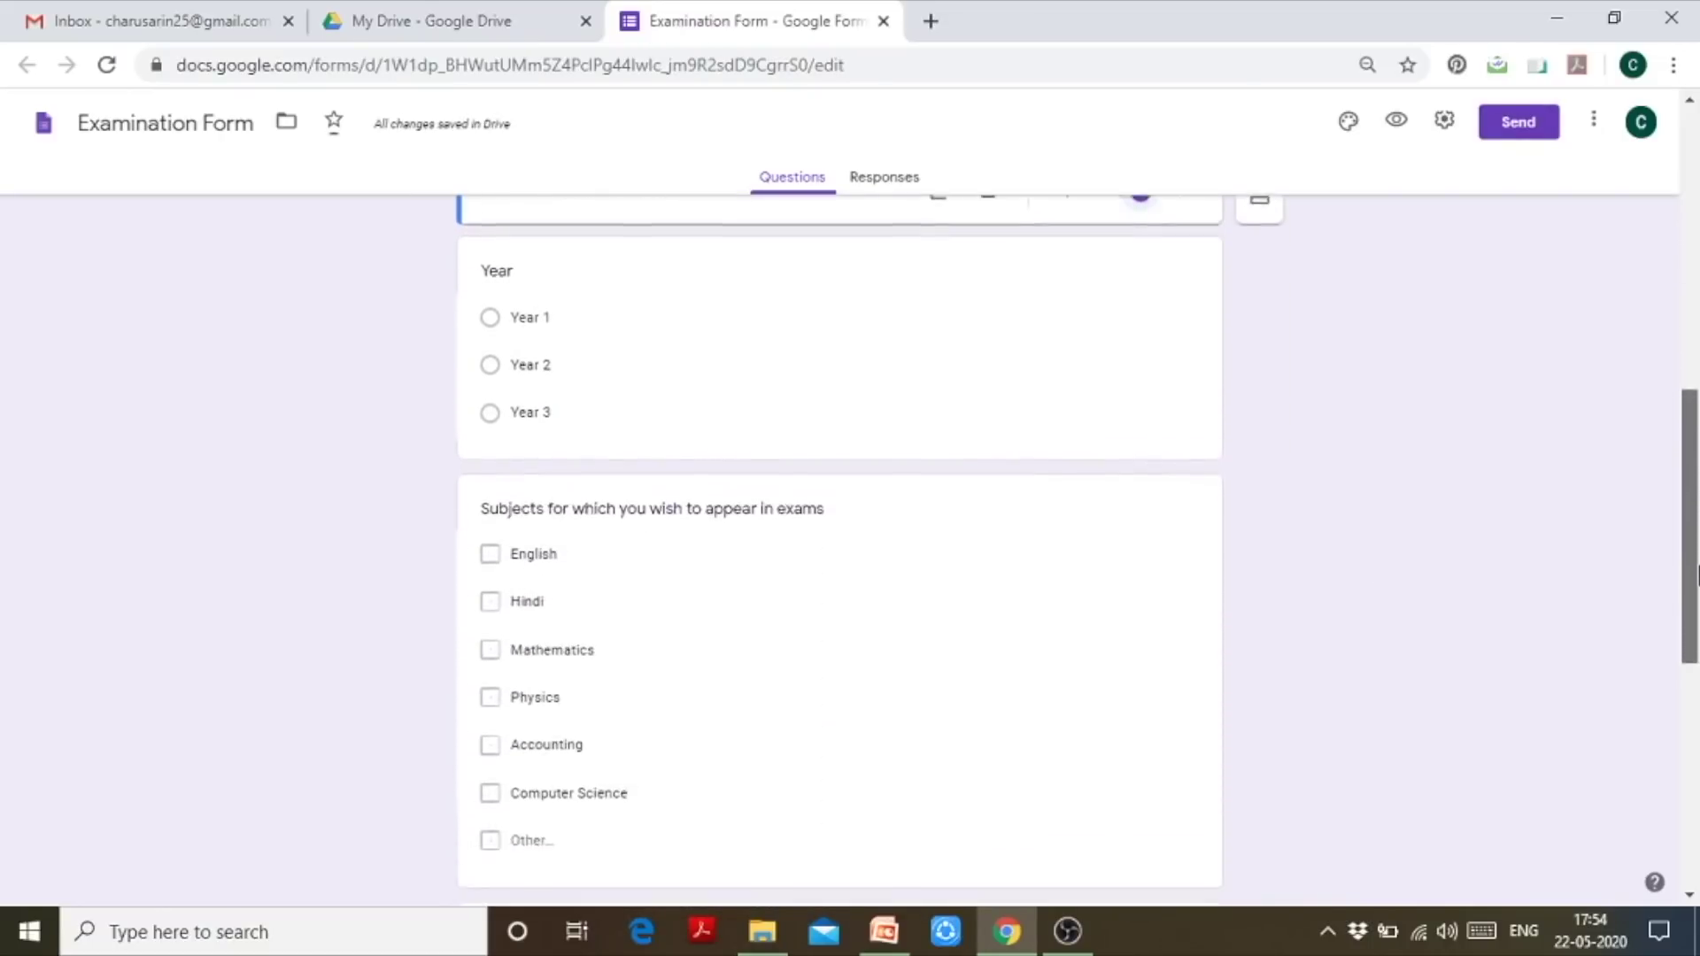
click(995, 351)
click(1140, 355)
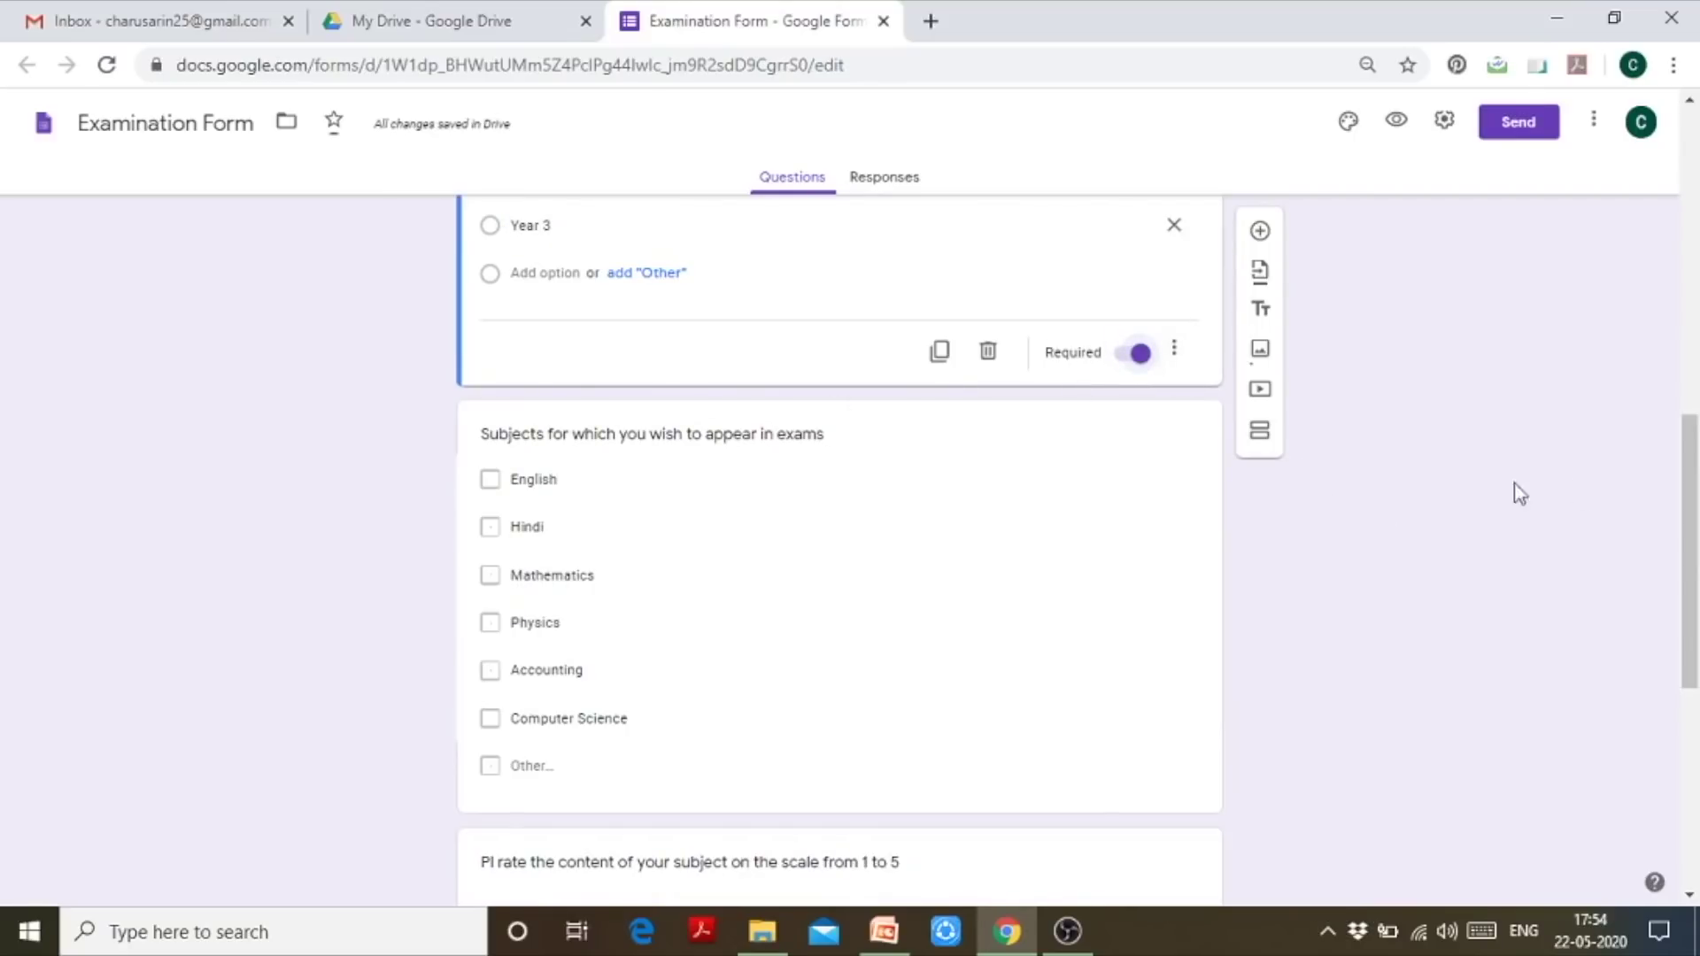
drag(1695, 483, 1552, 584)
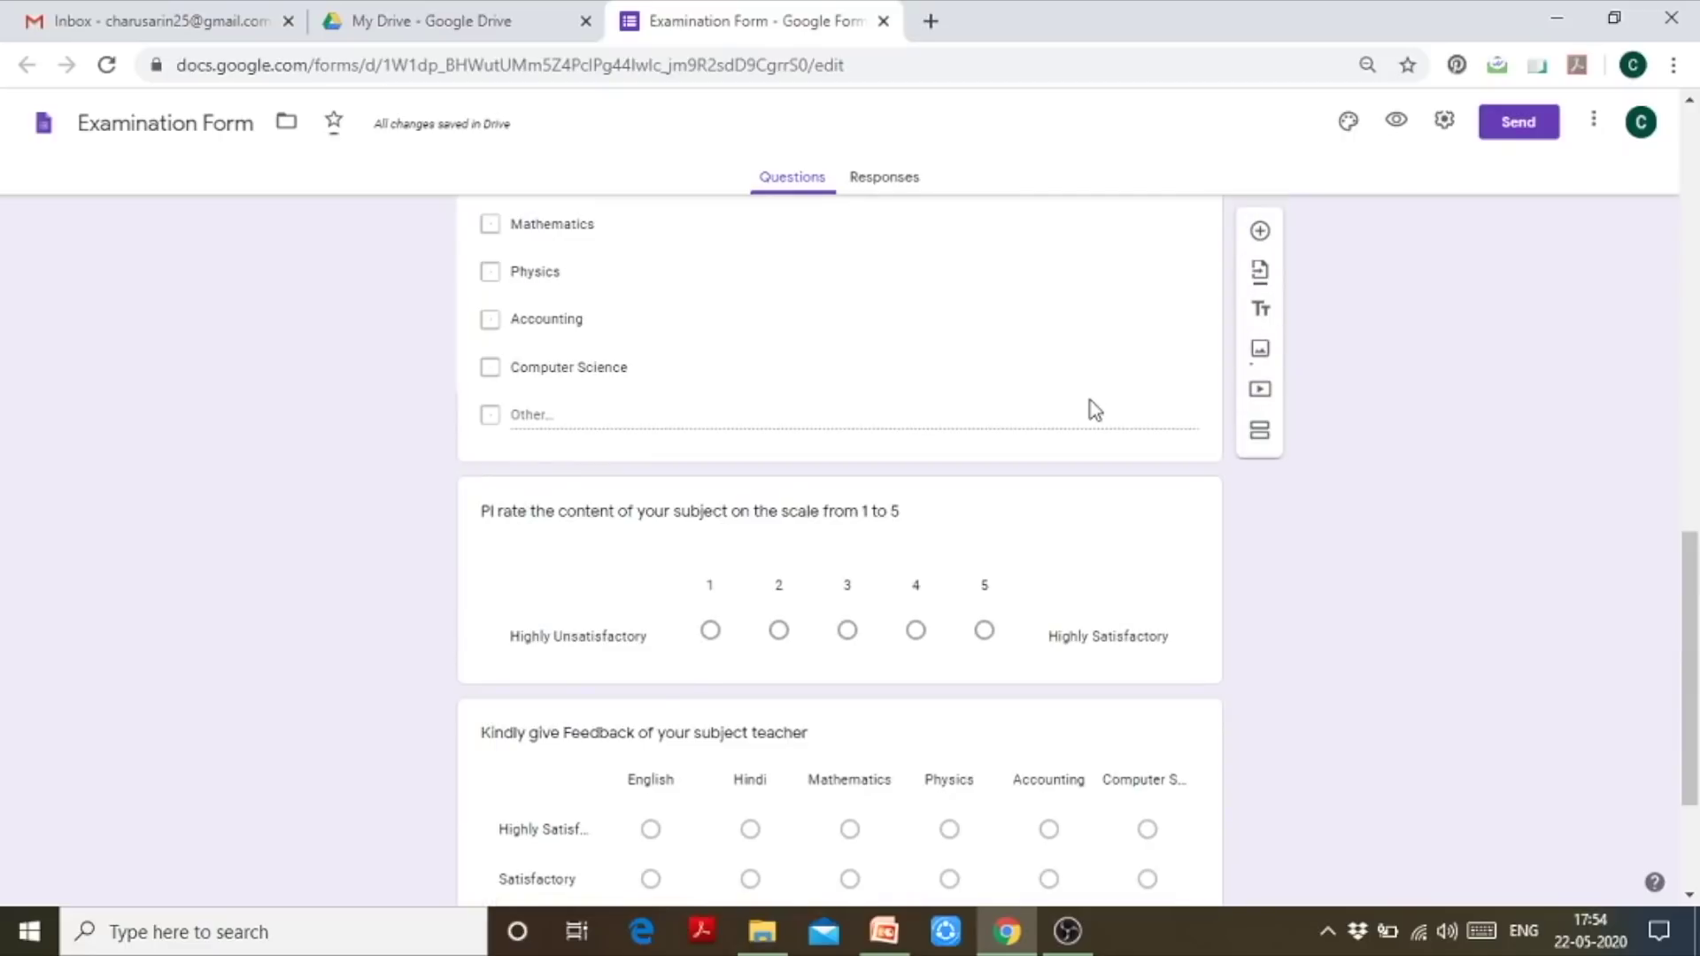
click(1114, 423)
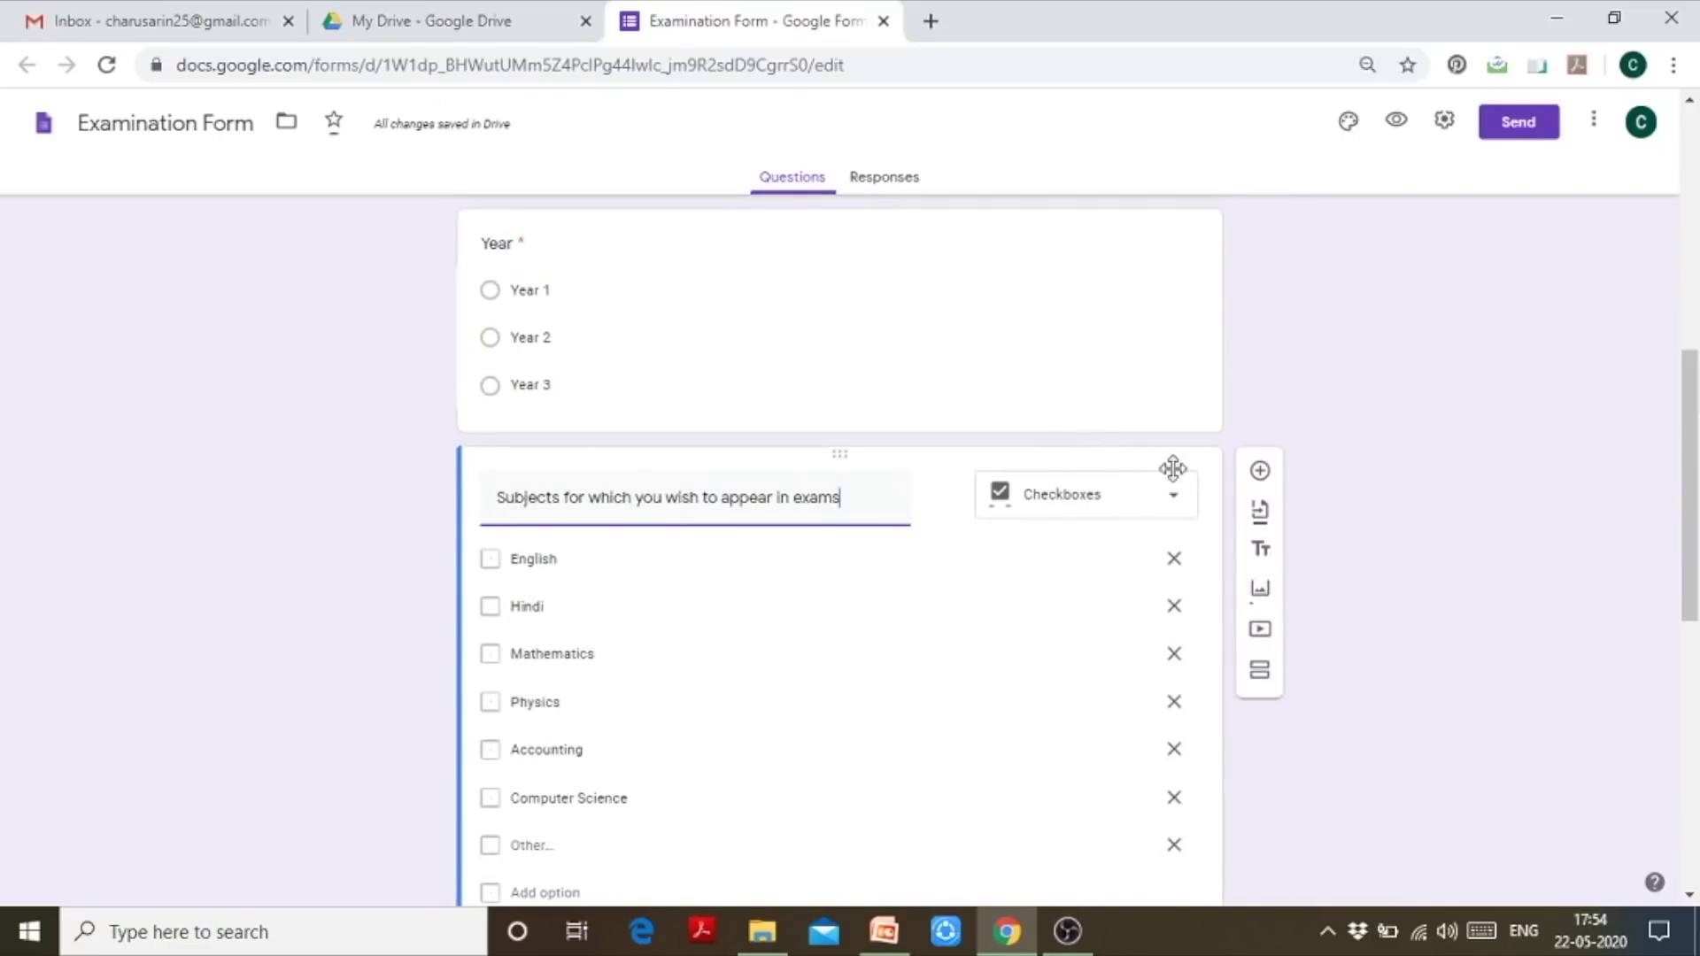
scroll(1142, 425, down, 7)
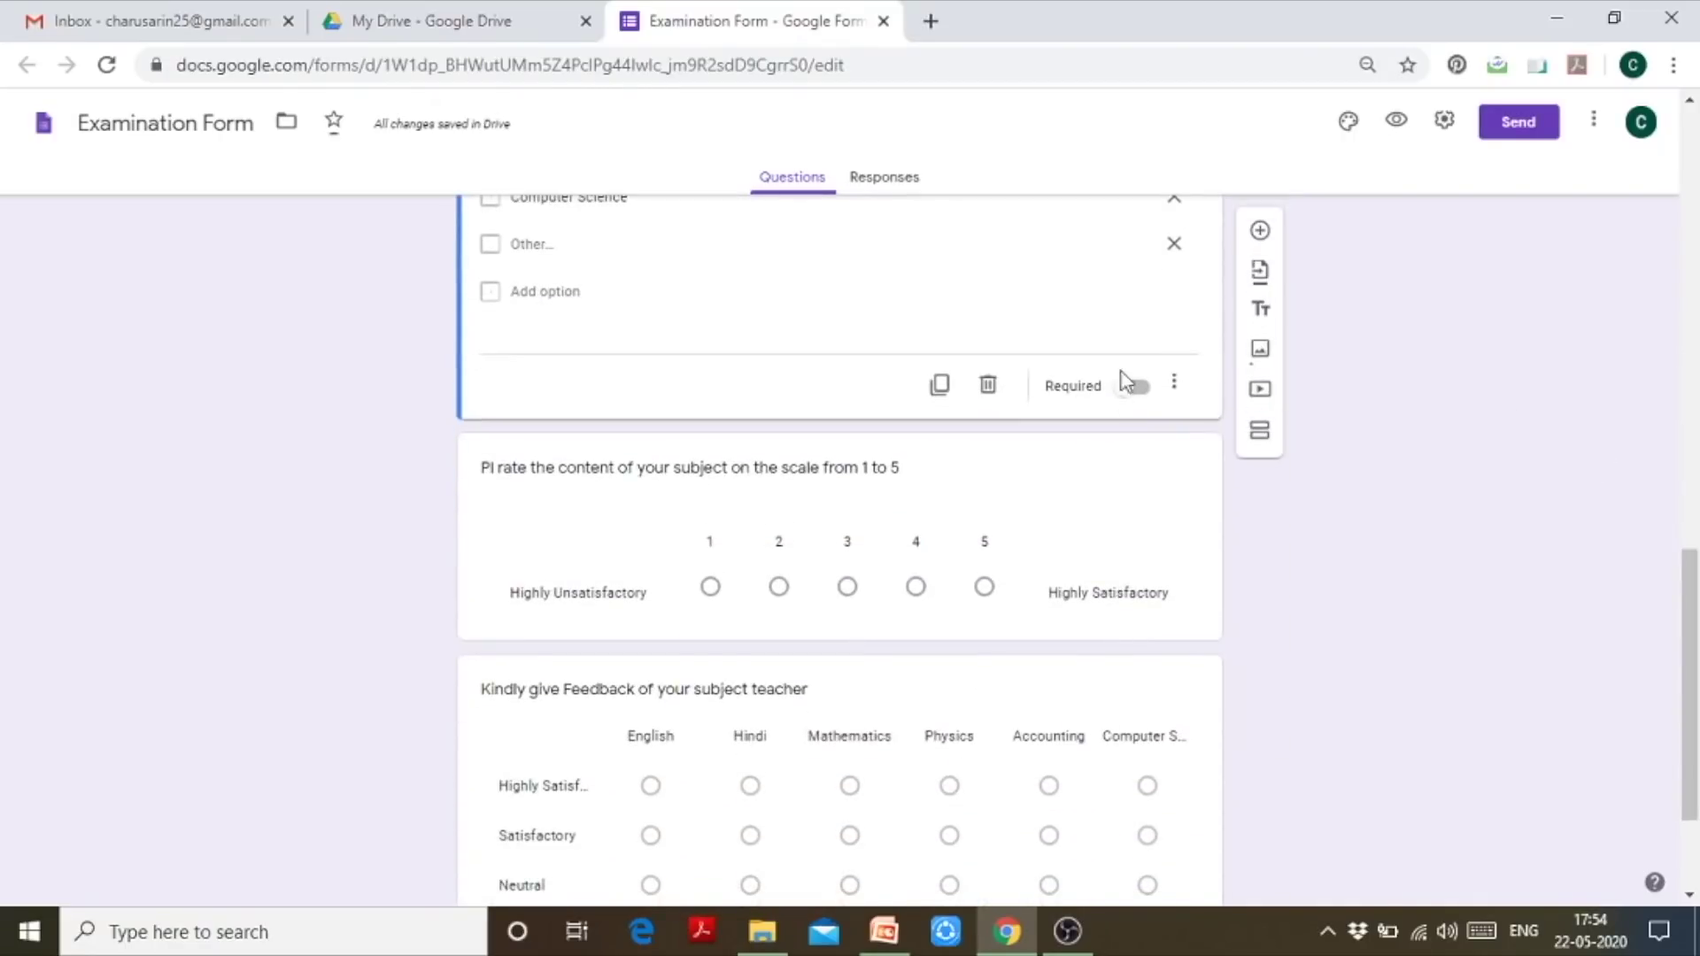
click(1142, 388)
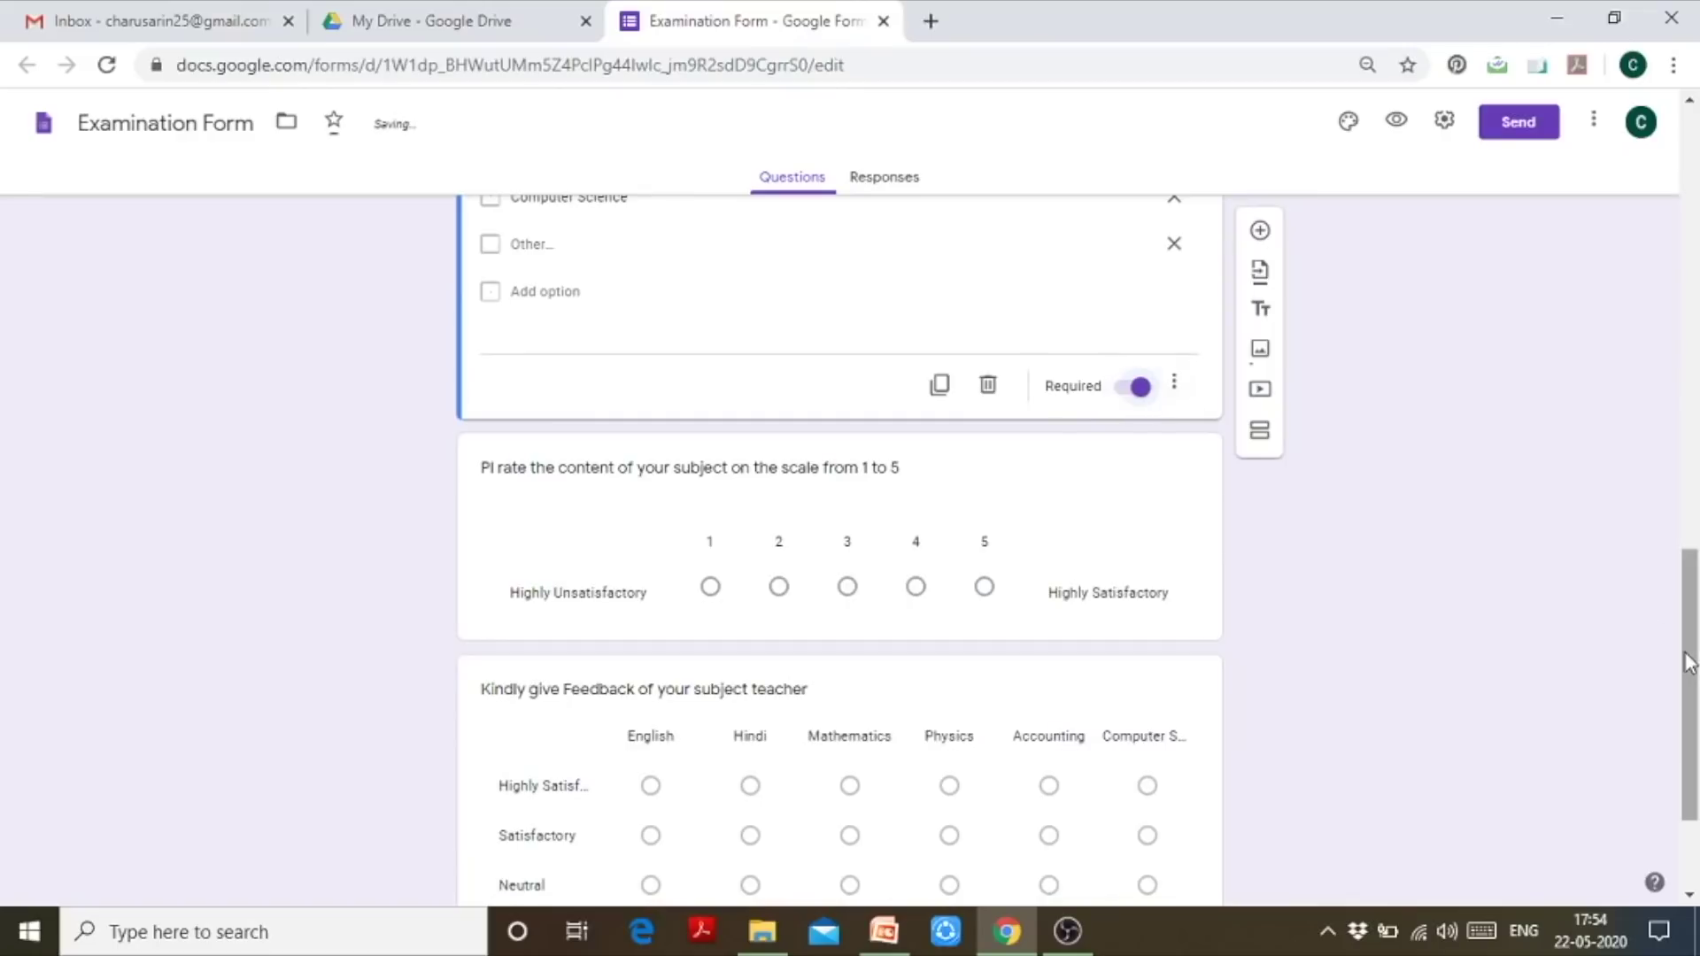
Make the linear-scale question rating the subject content from 1 to 5 required
drag(1692, 673, 1658, 736)
click(1026, 388)
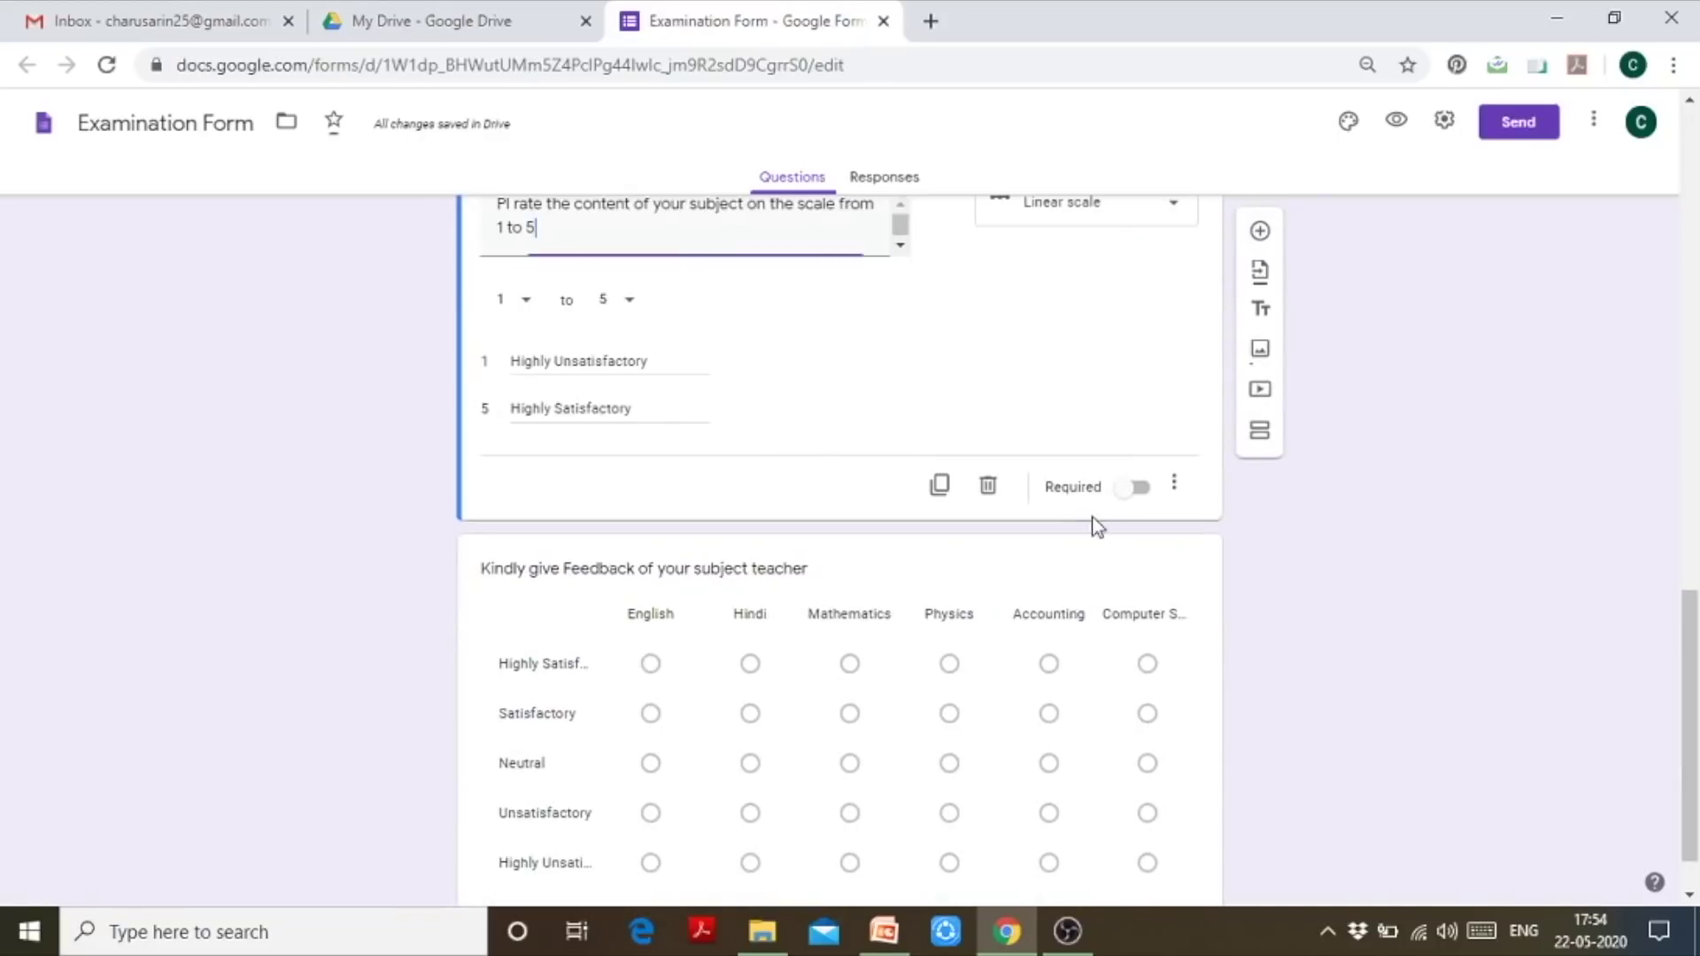
click(1135, 493)
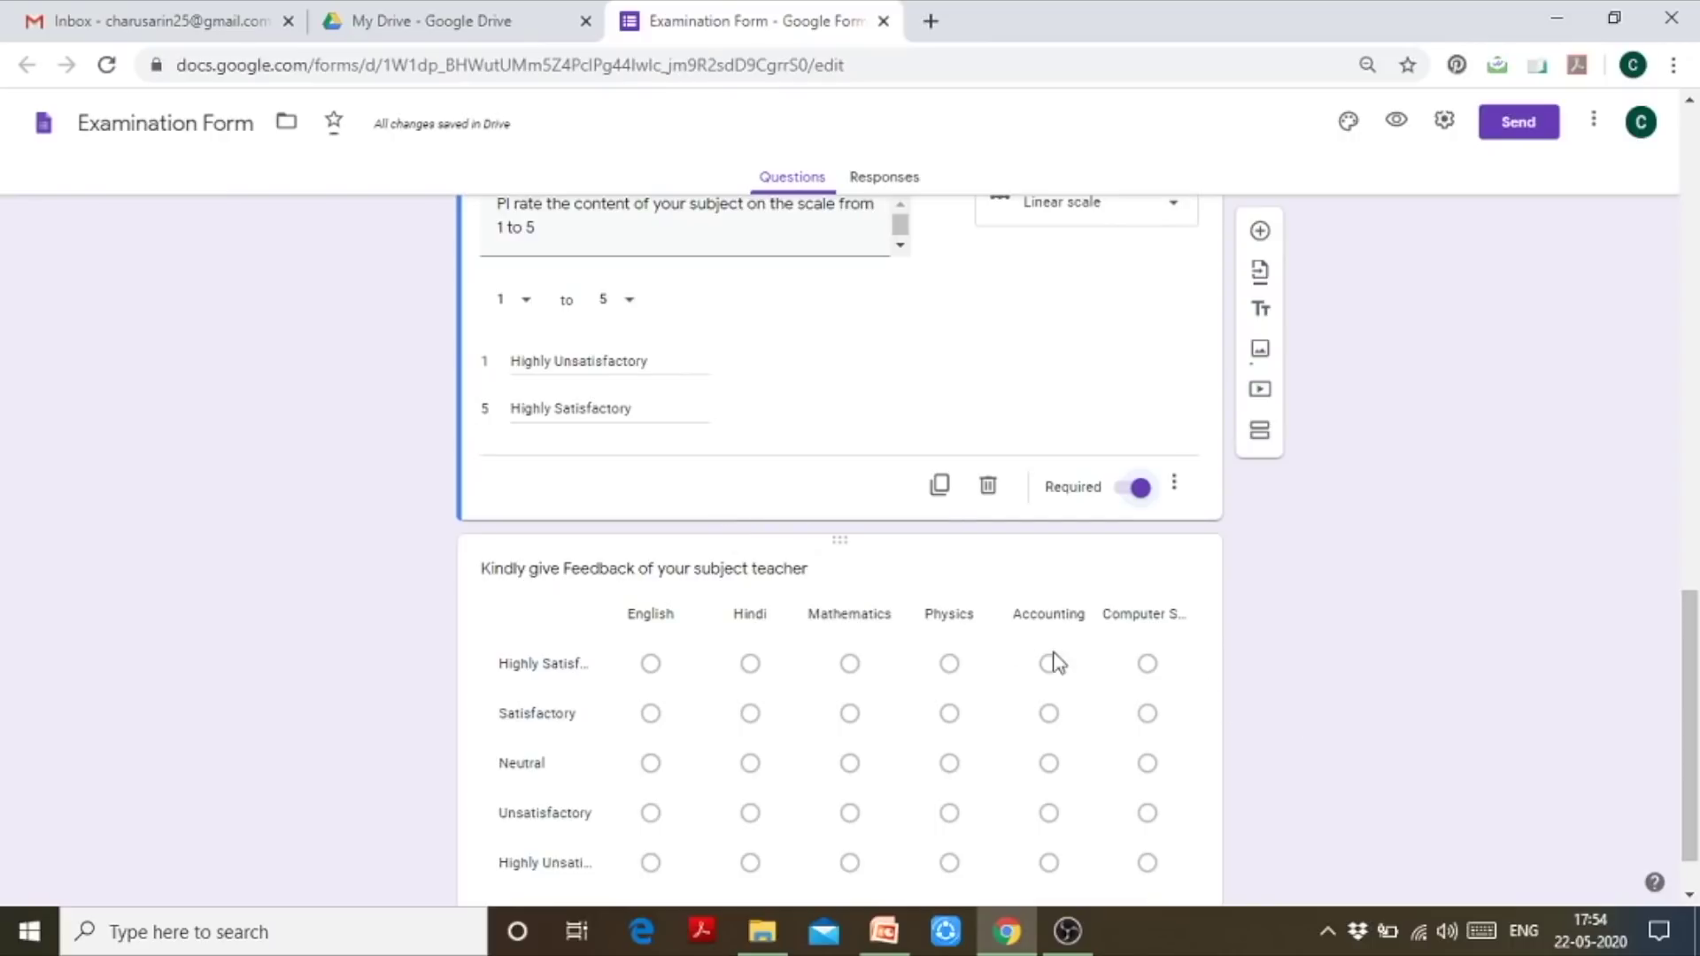
Require a response in each row of the subject teacher feedback grid
drag(1698, 706, 1698, 202)
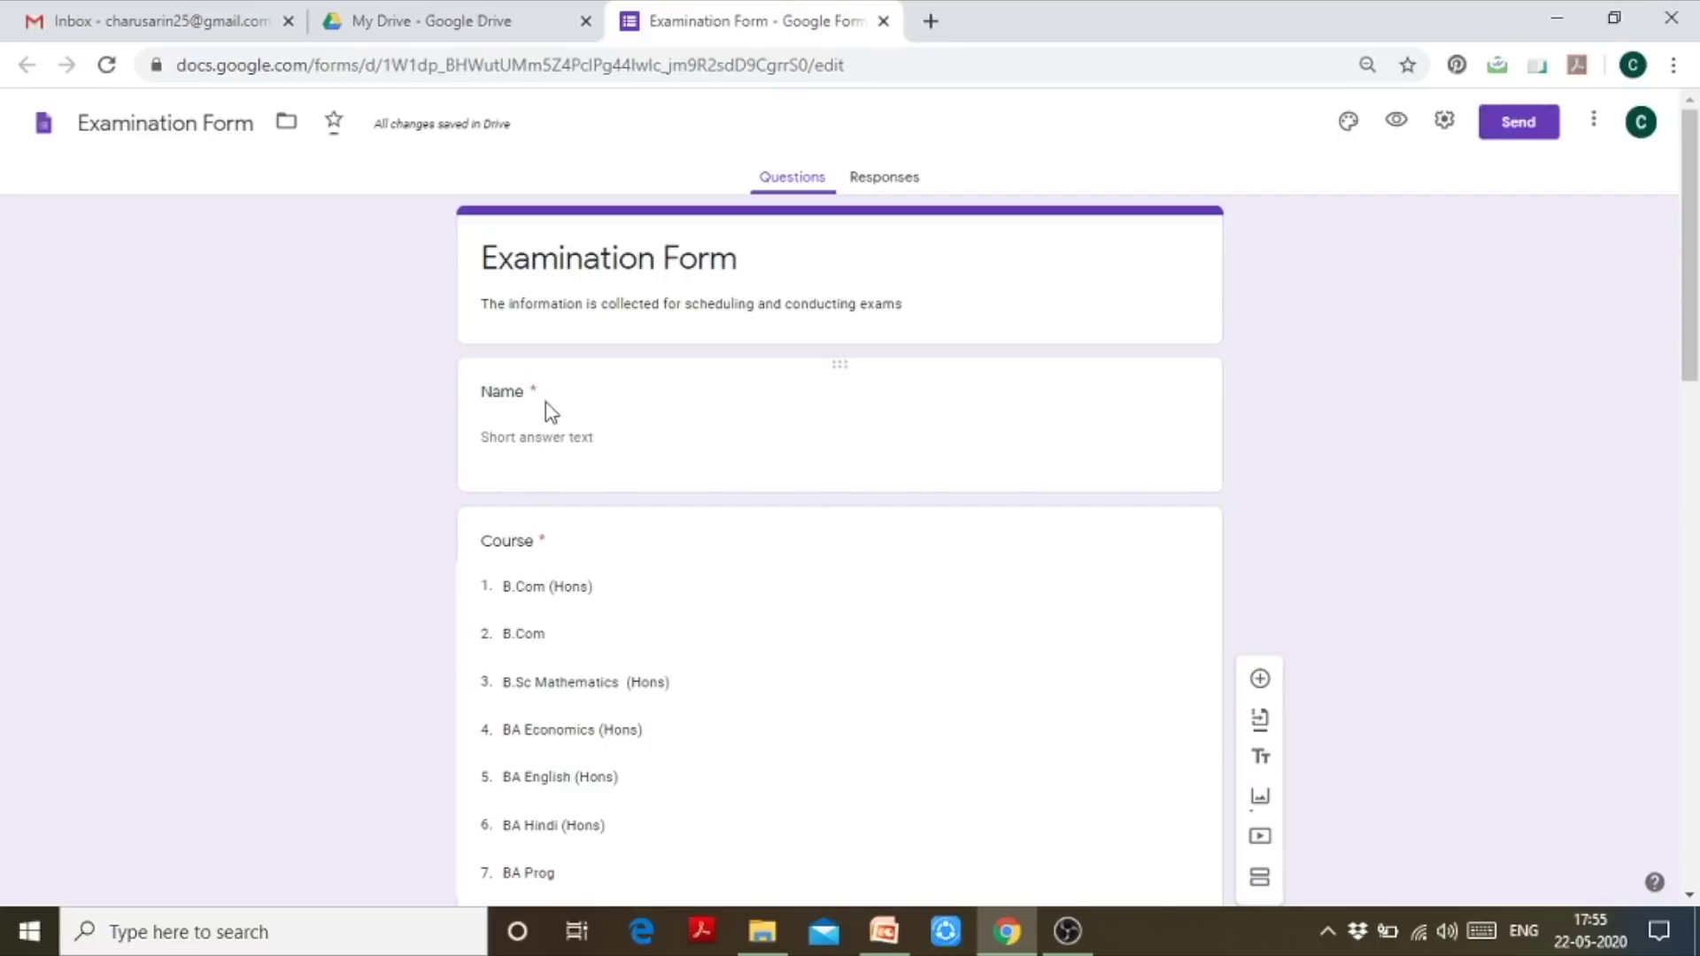
drag(1688, 342, 1696, 849)
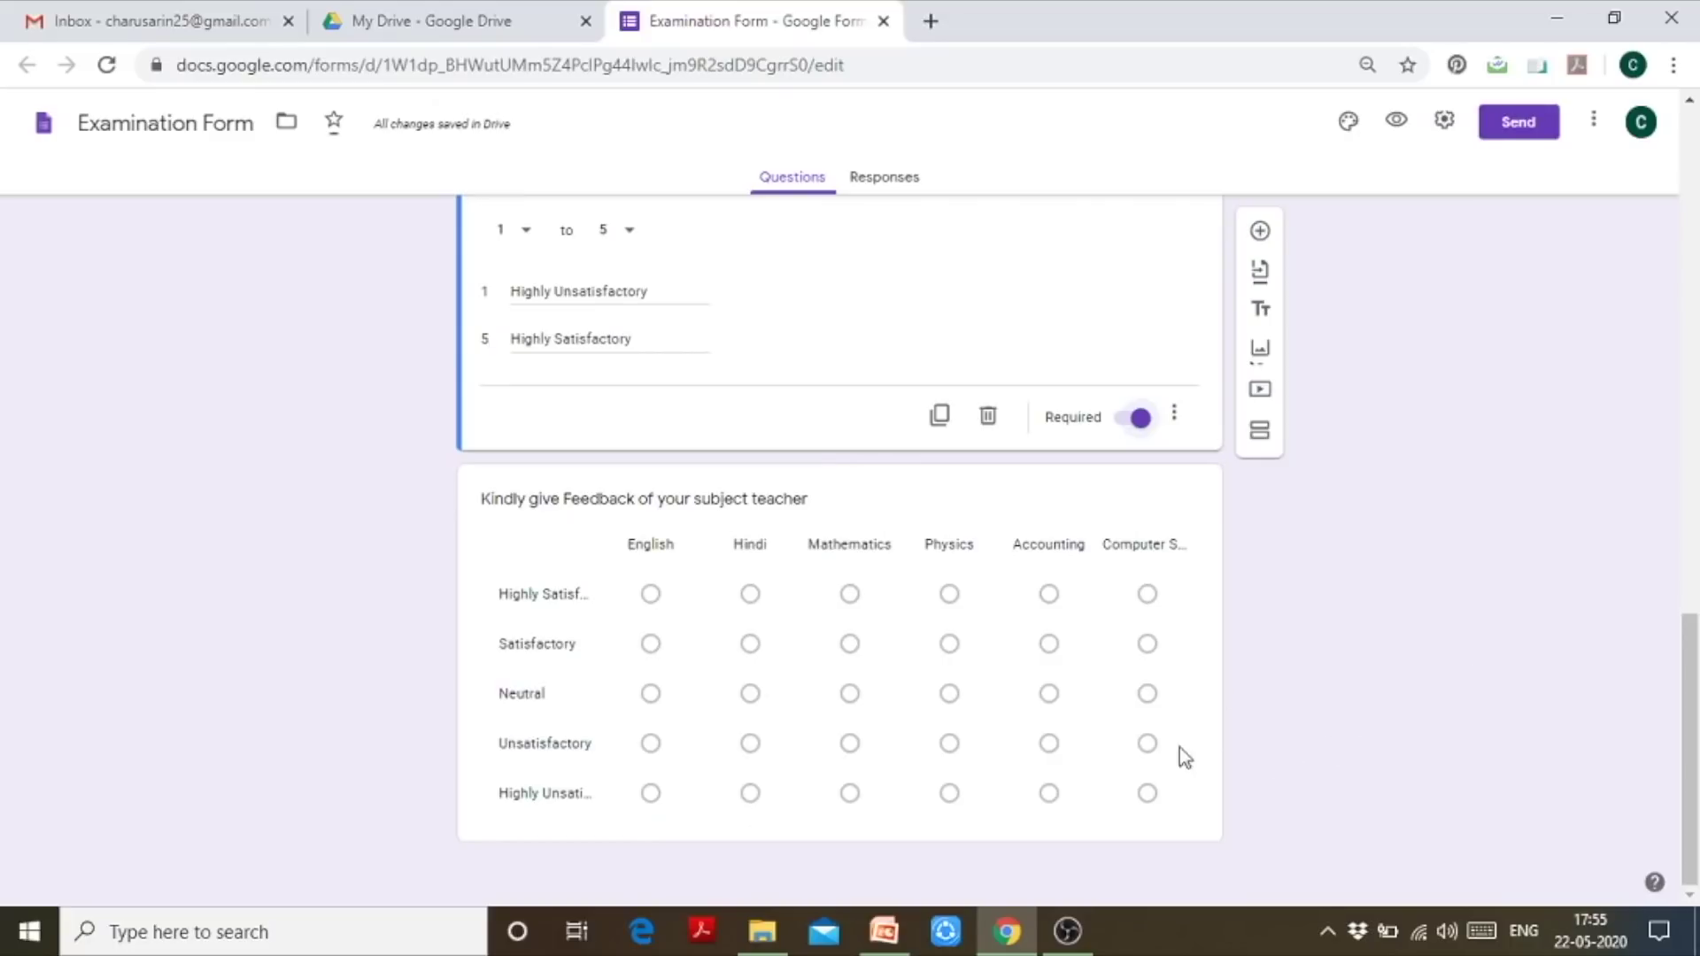
click(1135, 684)
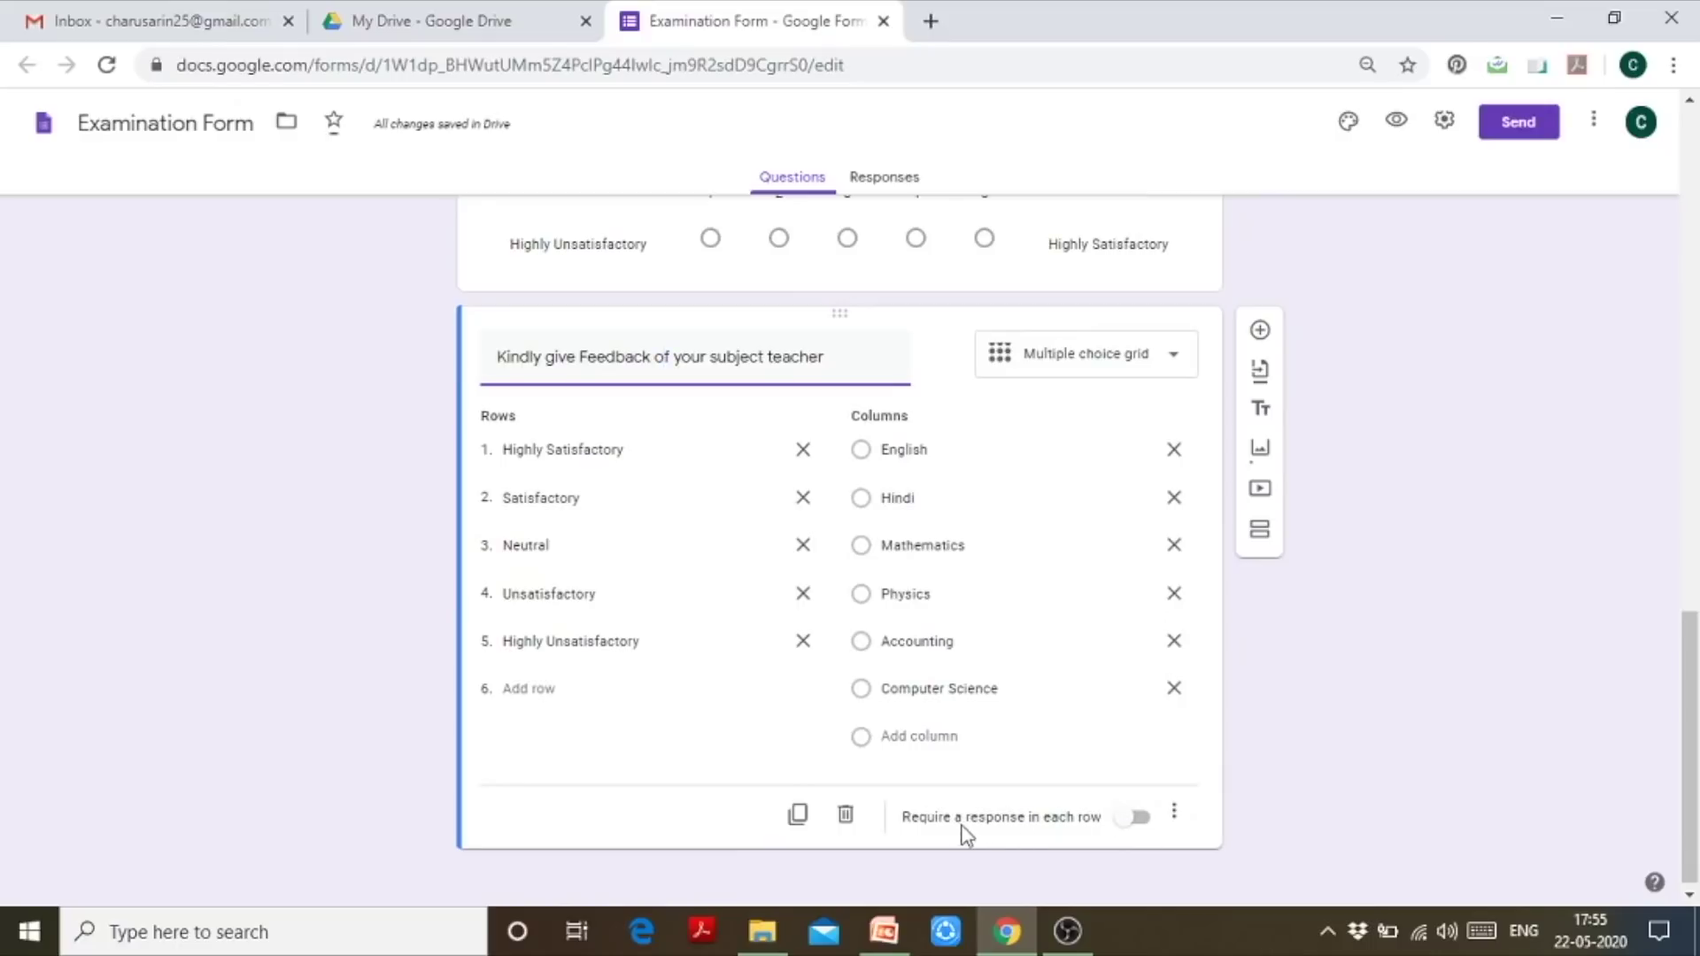
click(1134, 828)
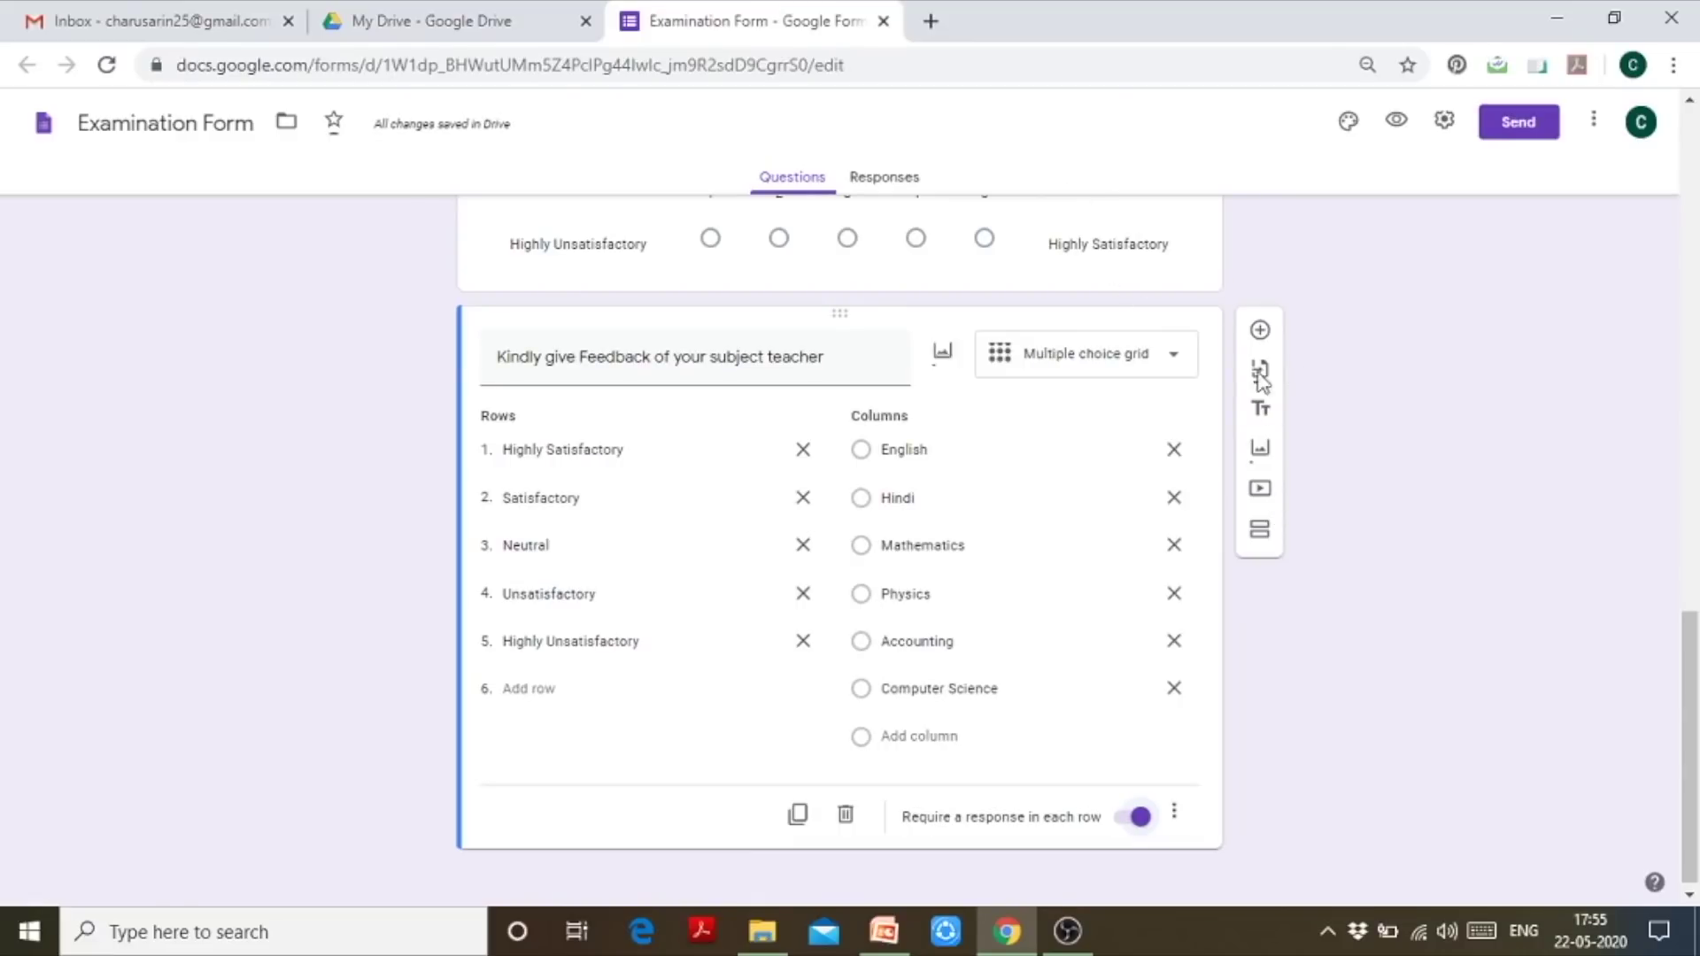
Turn off the required response in each row of the subject teacher feedback grid
scroll(1687, 744, down, 1)
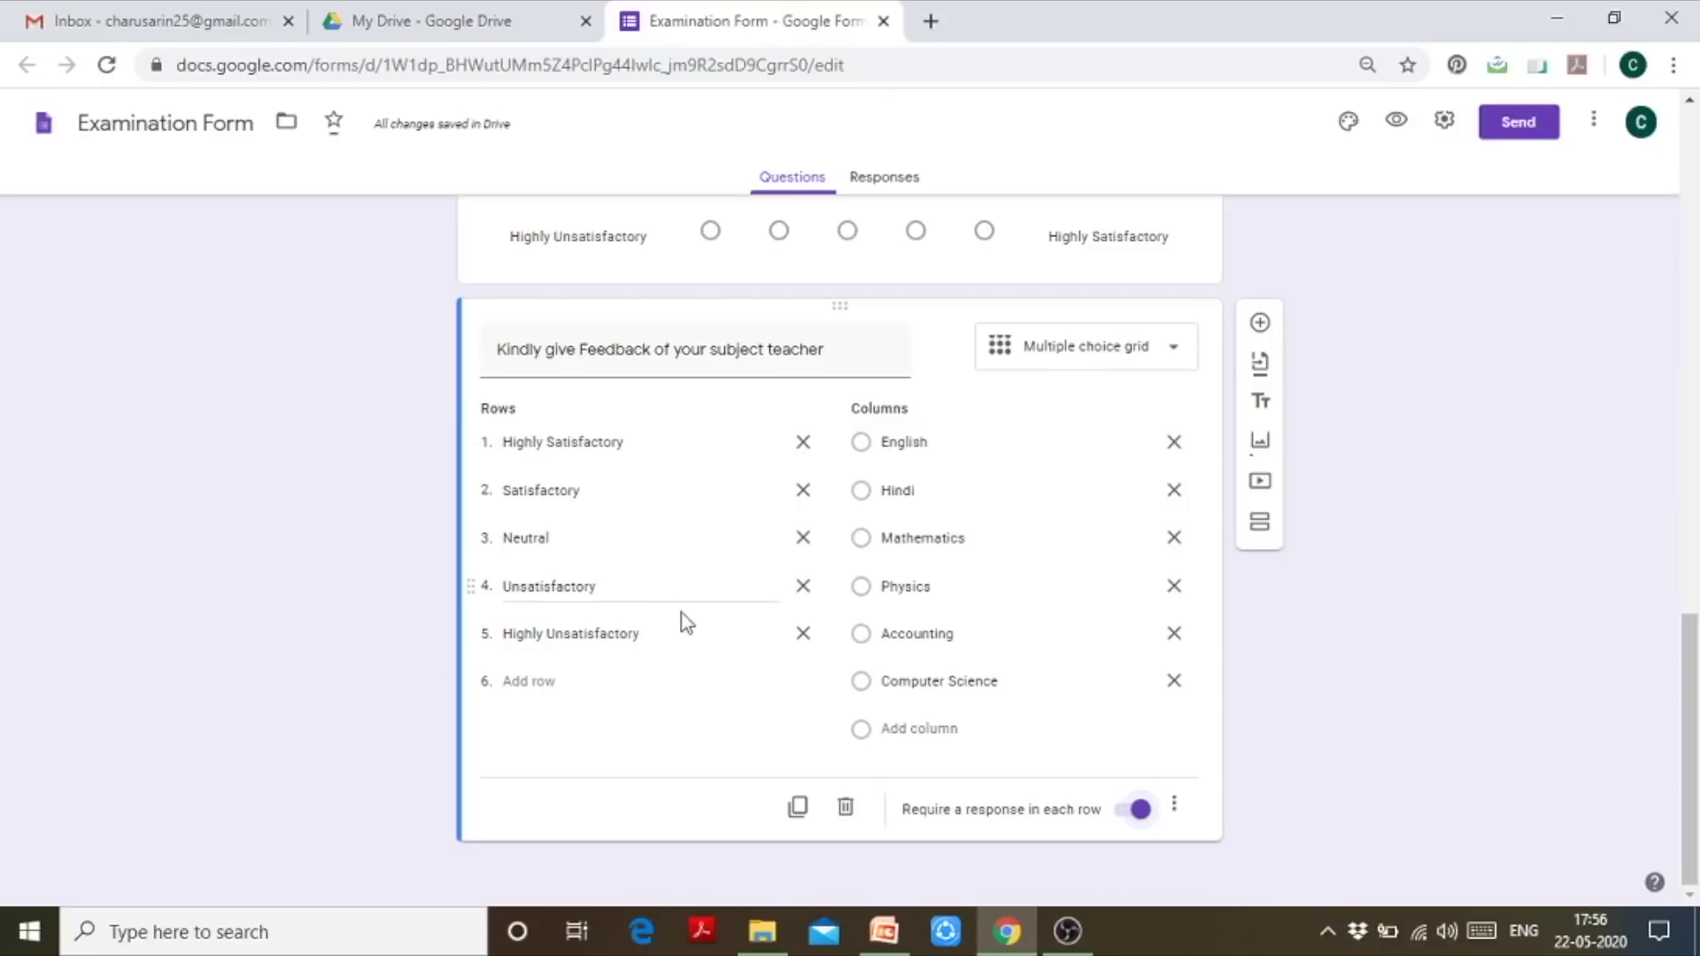
click(1137, 809)
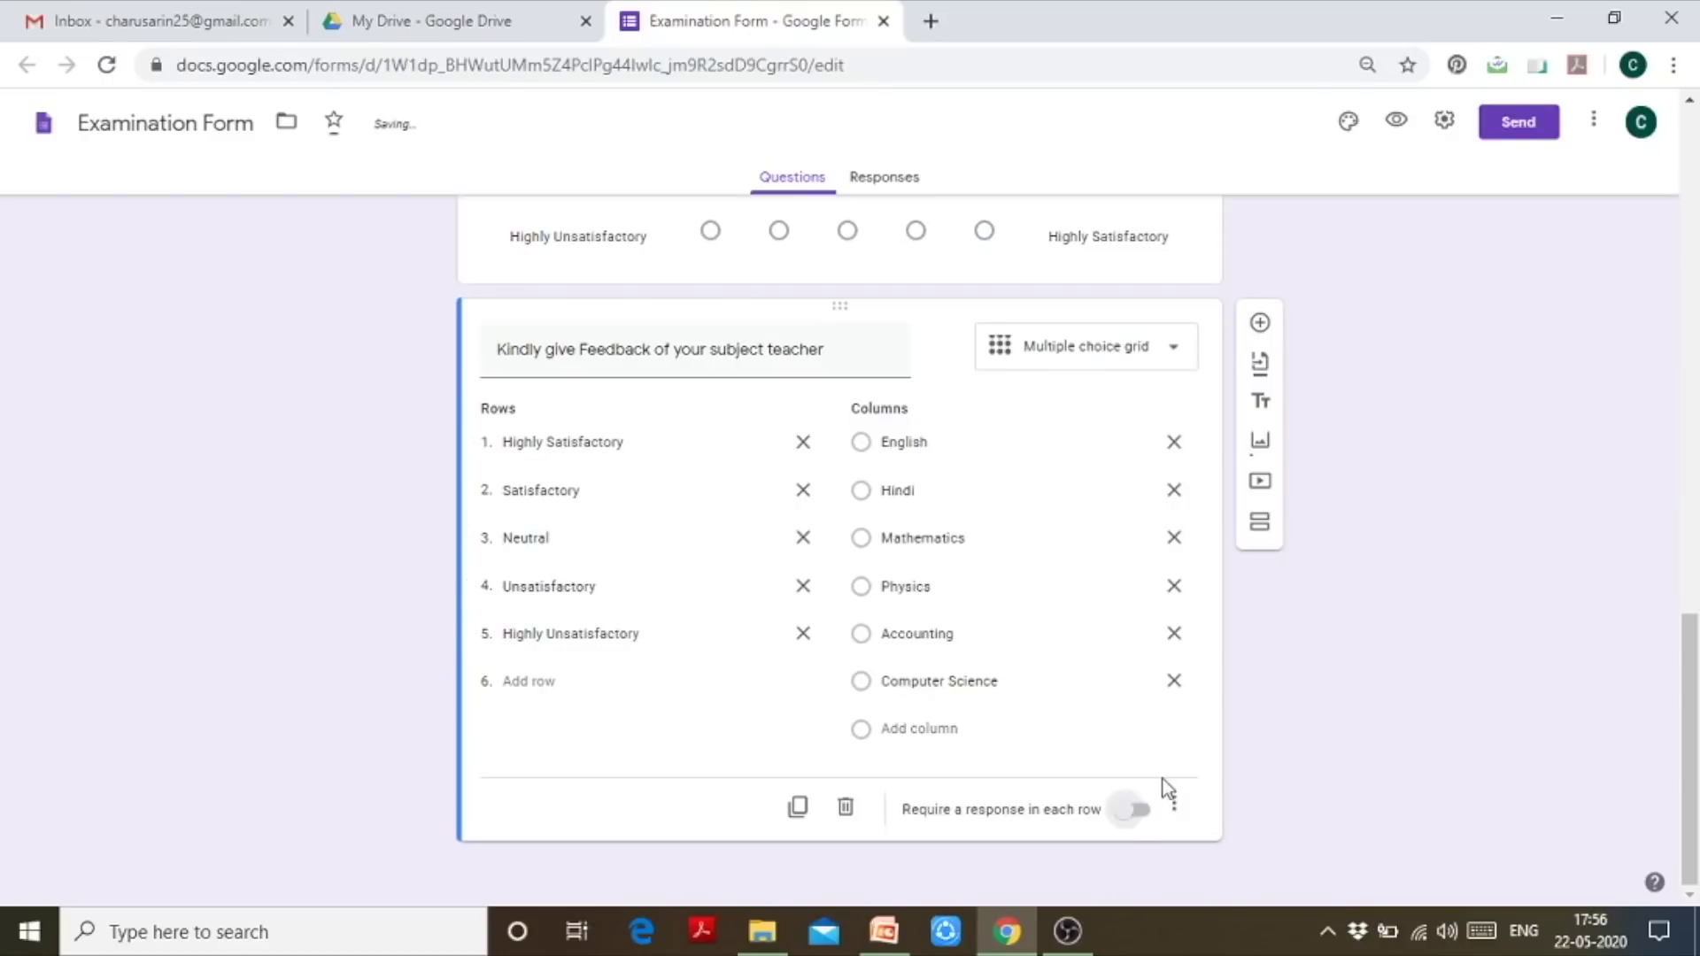
Add a new question titled "ID Proof (Pl Upload)" below the teacher feedback grid
click(1262, 325)
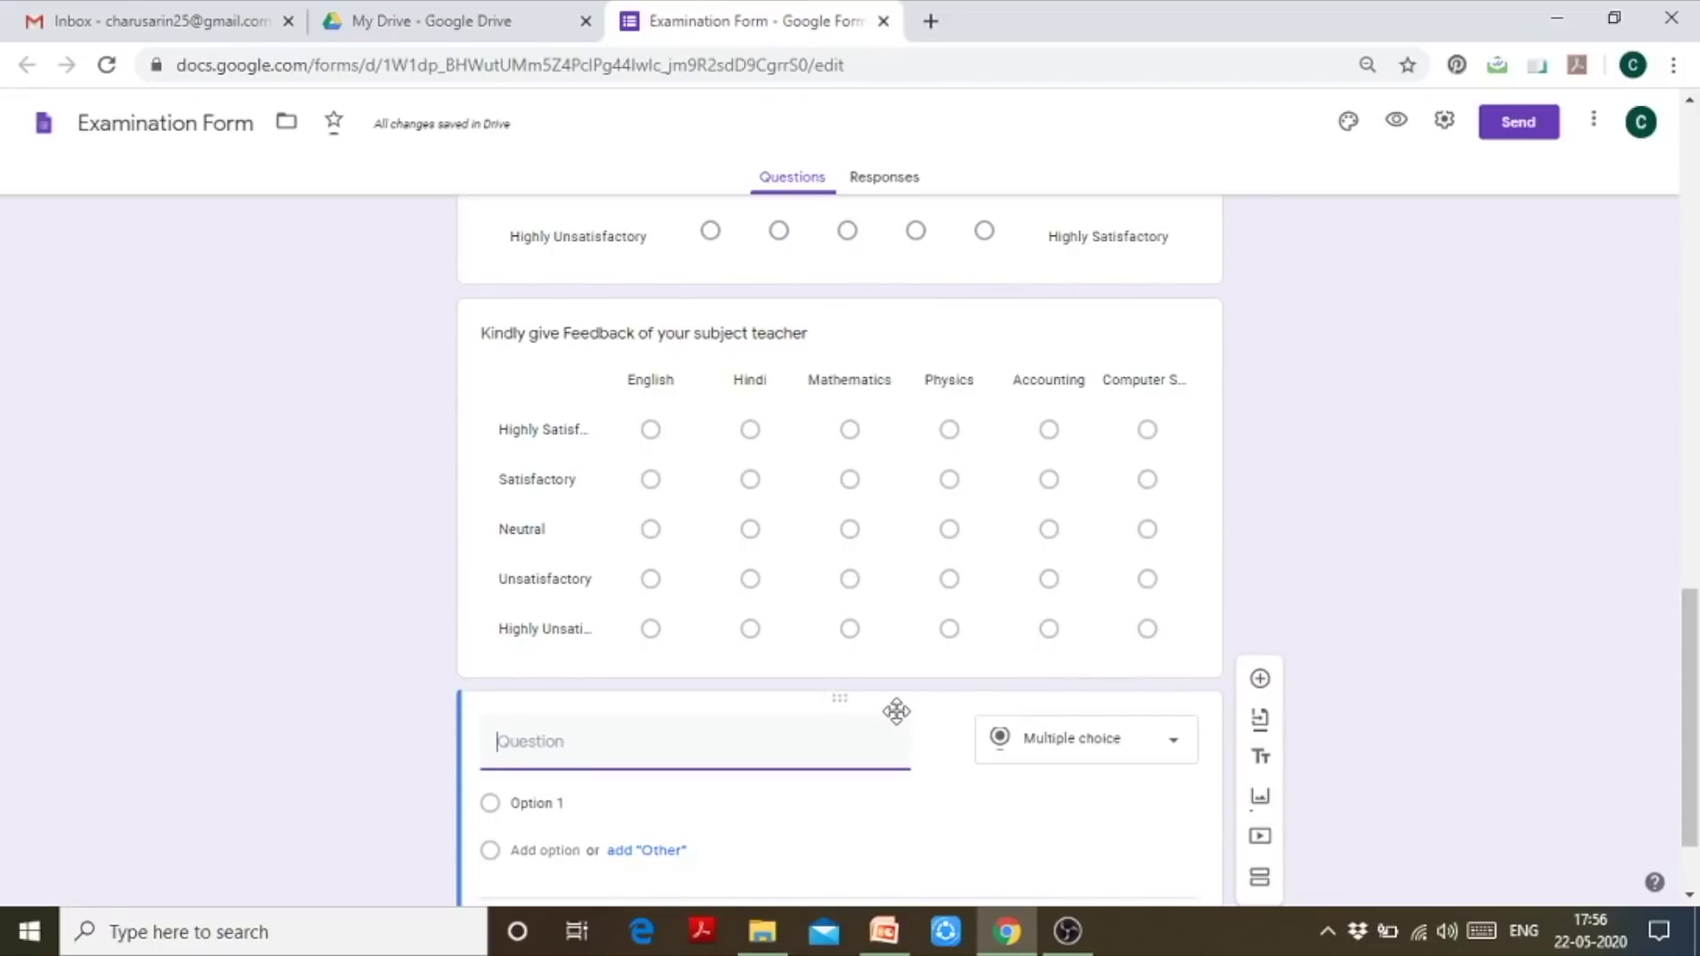
text(ID Proof)
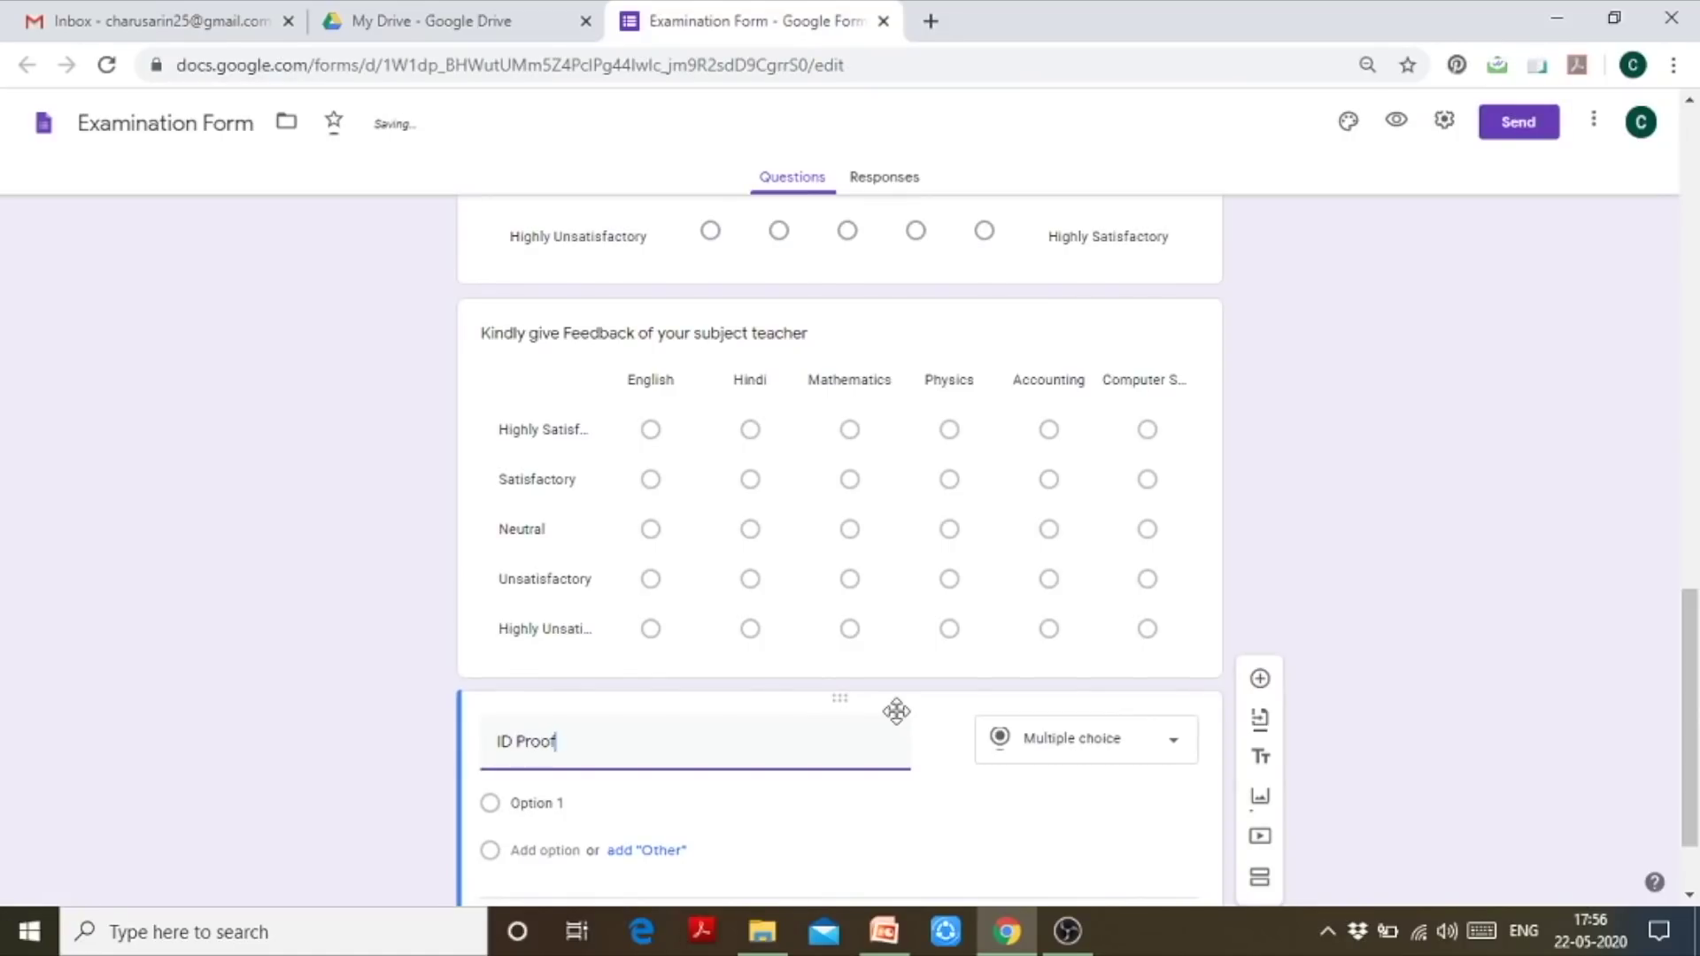
scroll(1692, 689, down, 1)
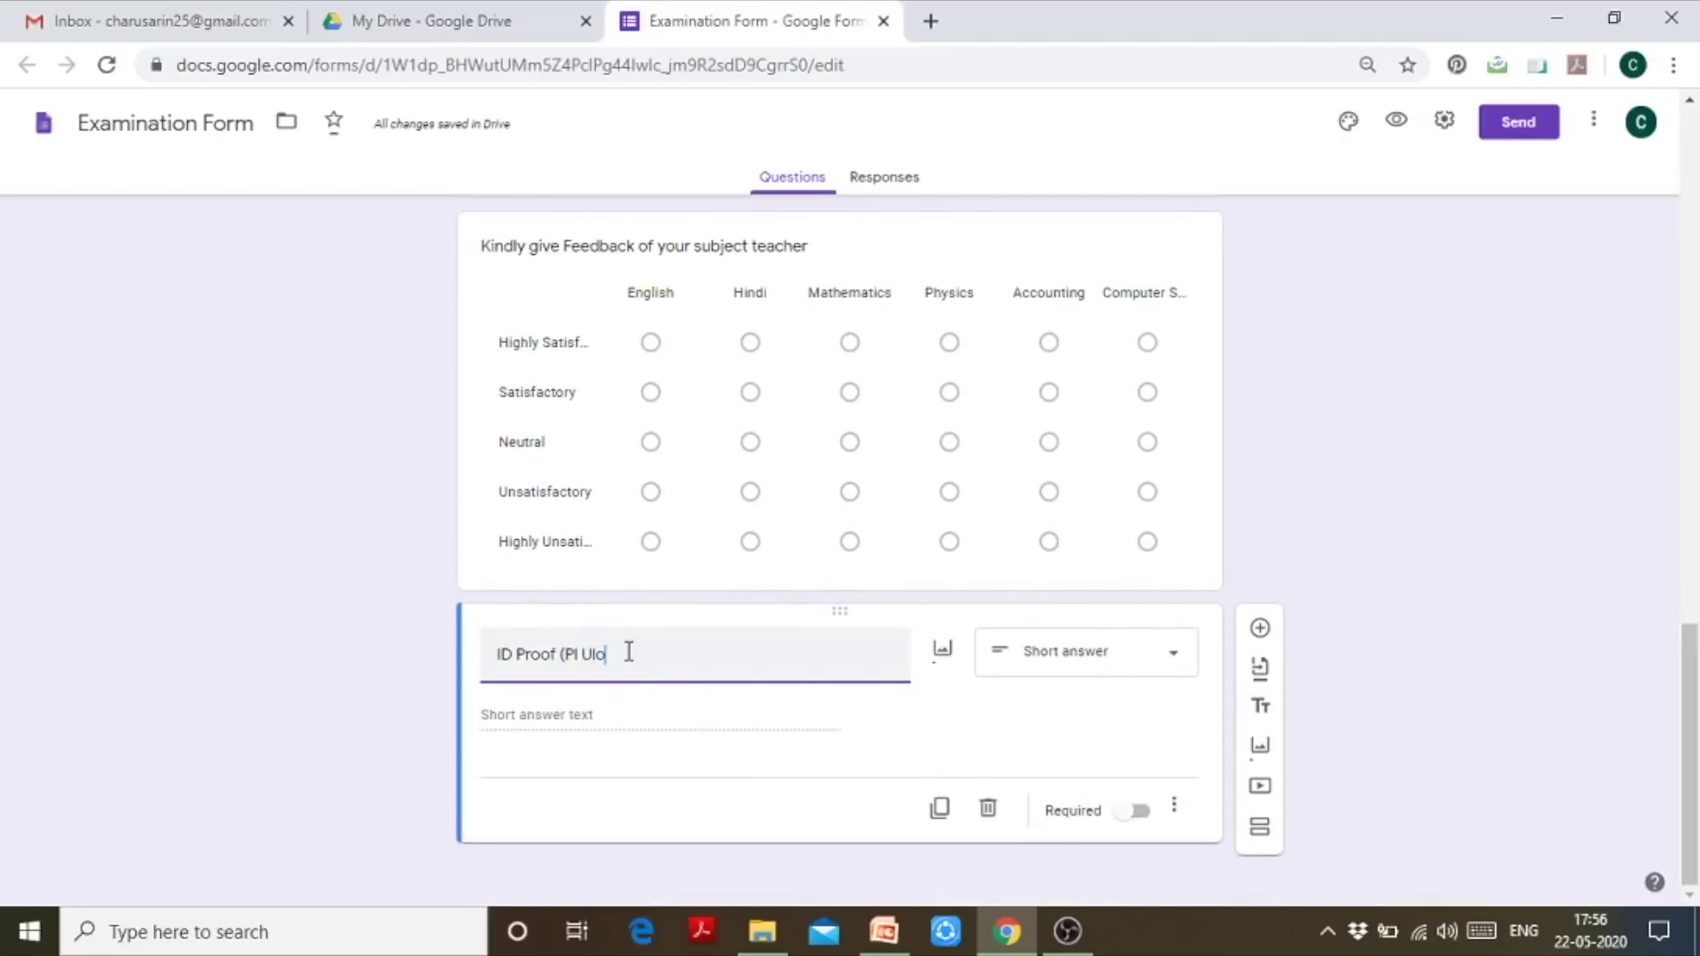
text(pload))
click(1112, 660)
click(1045, 593)
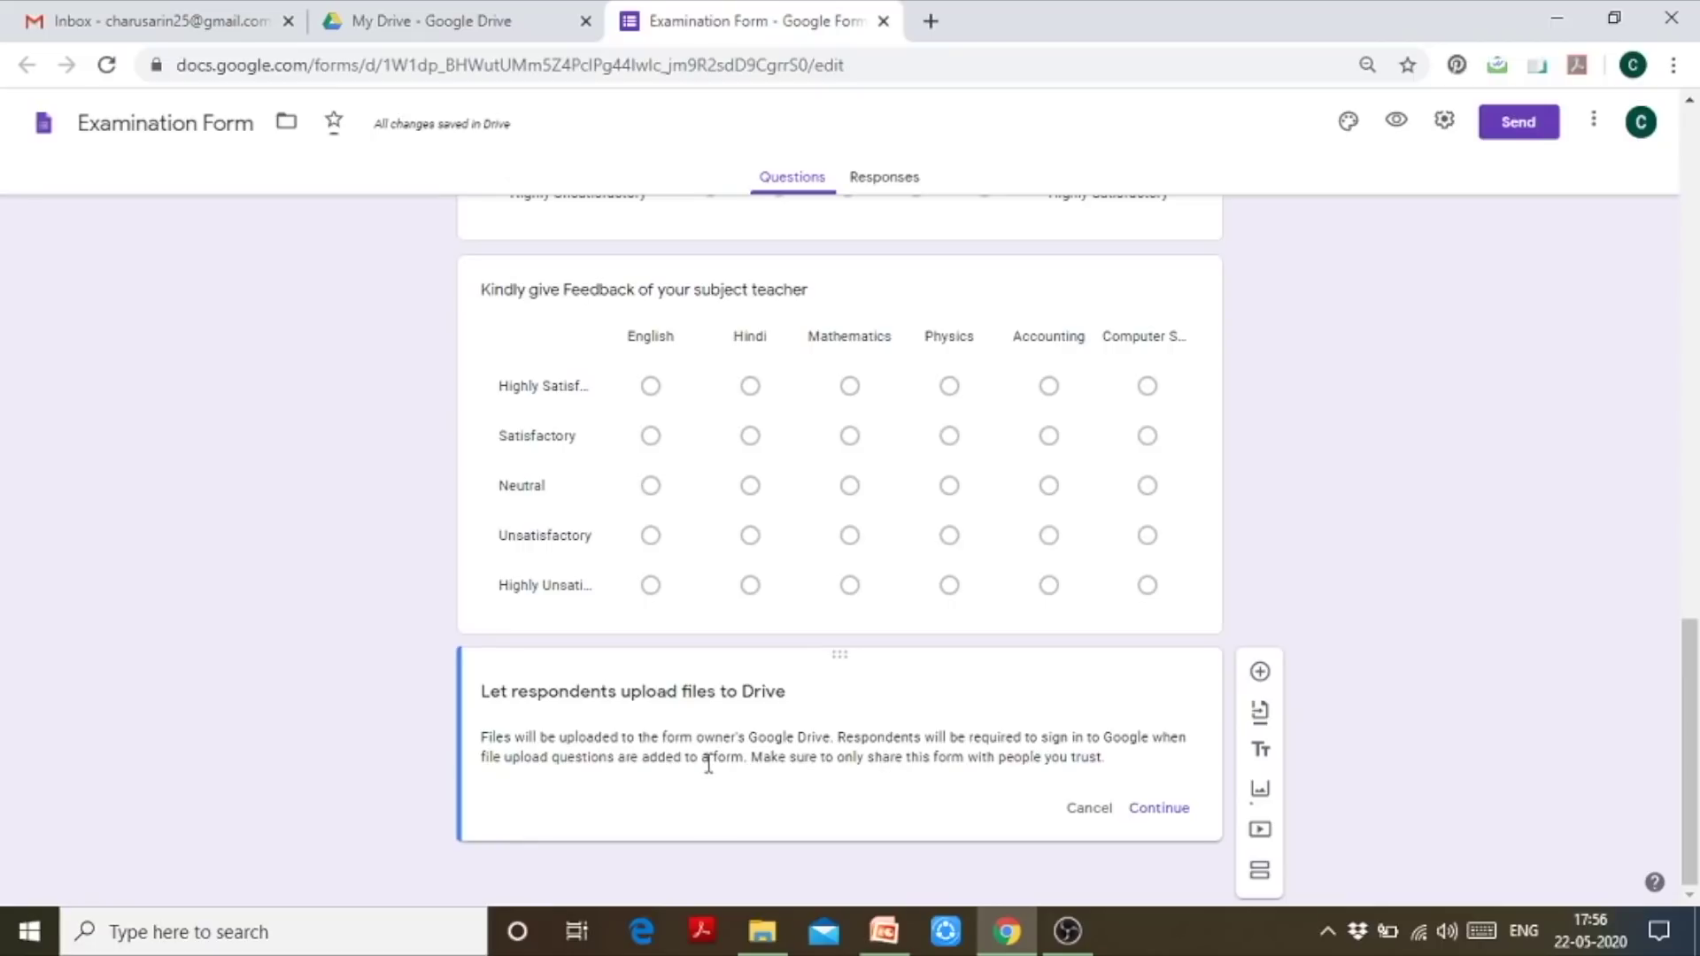
click(1088, 808)
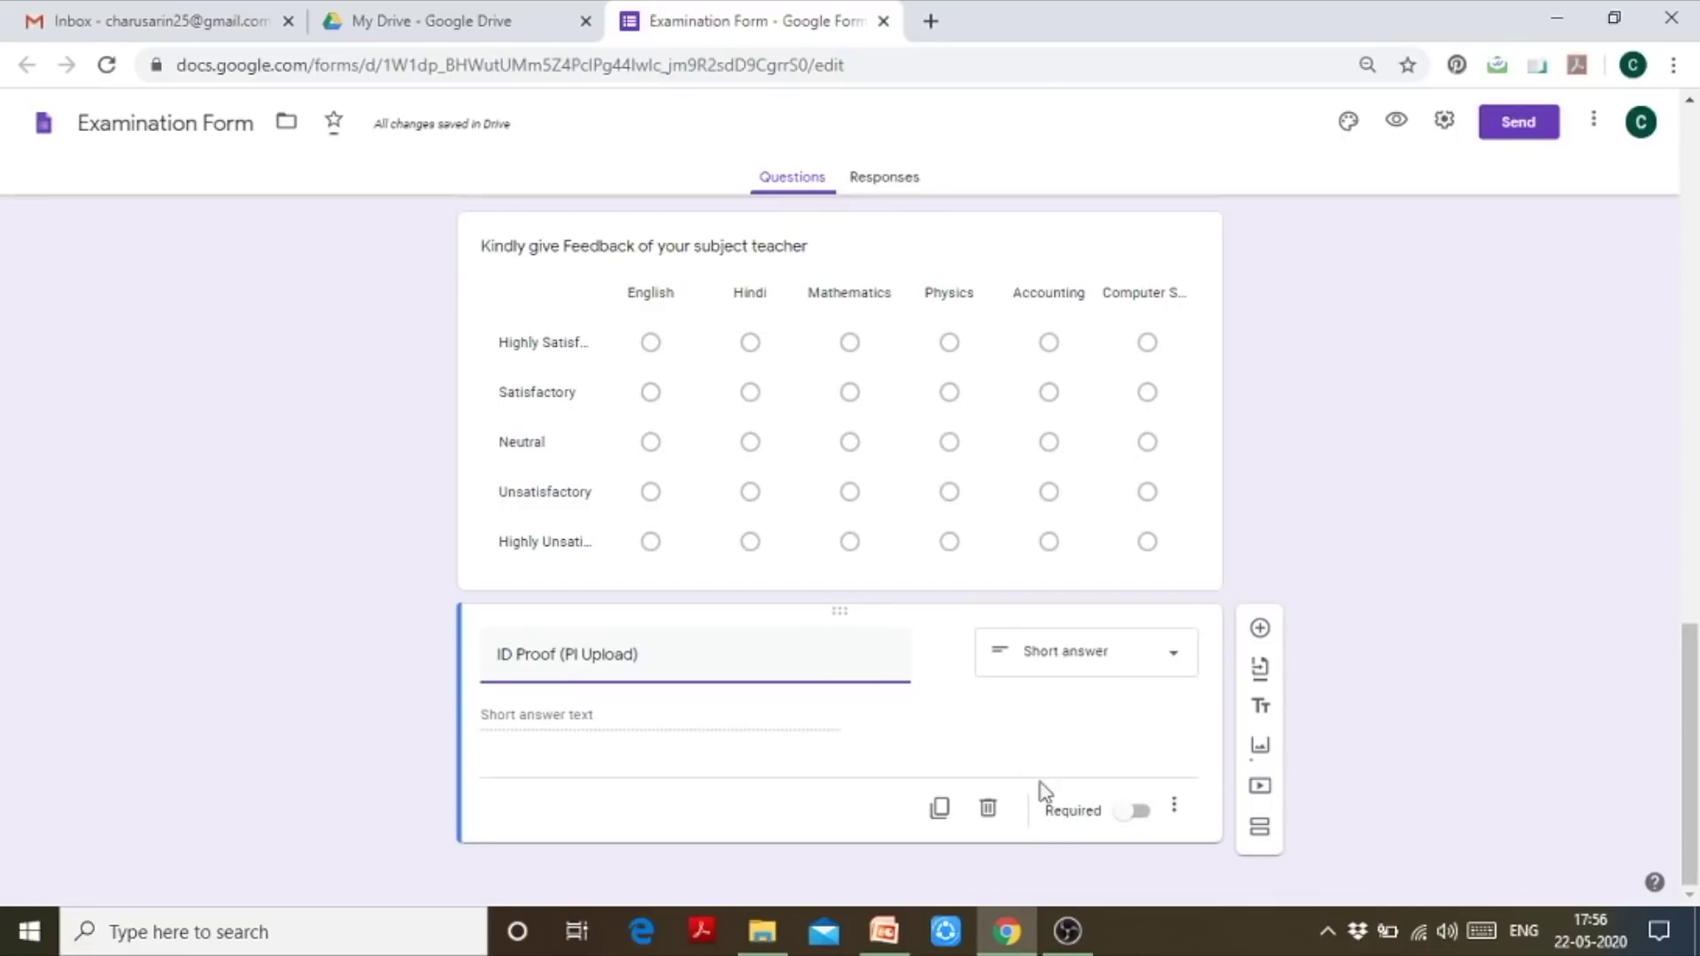
Change the ID Proof question to the File upload type and allow respondents to upload files to Drive
click(1072, 660)
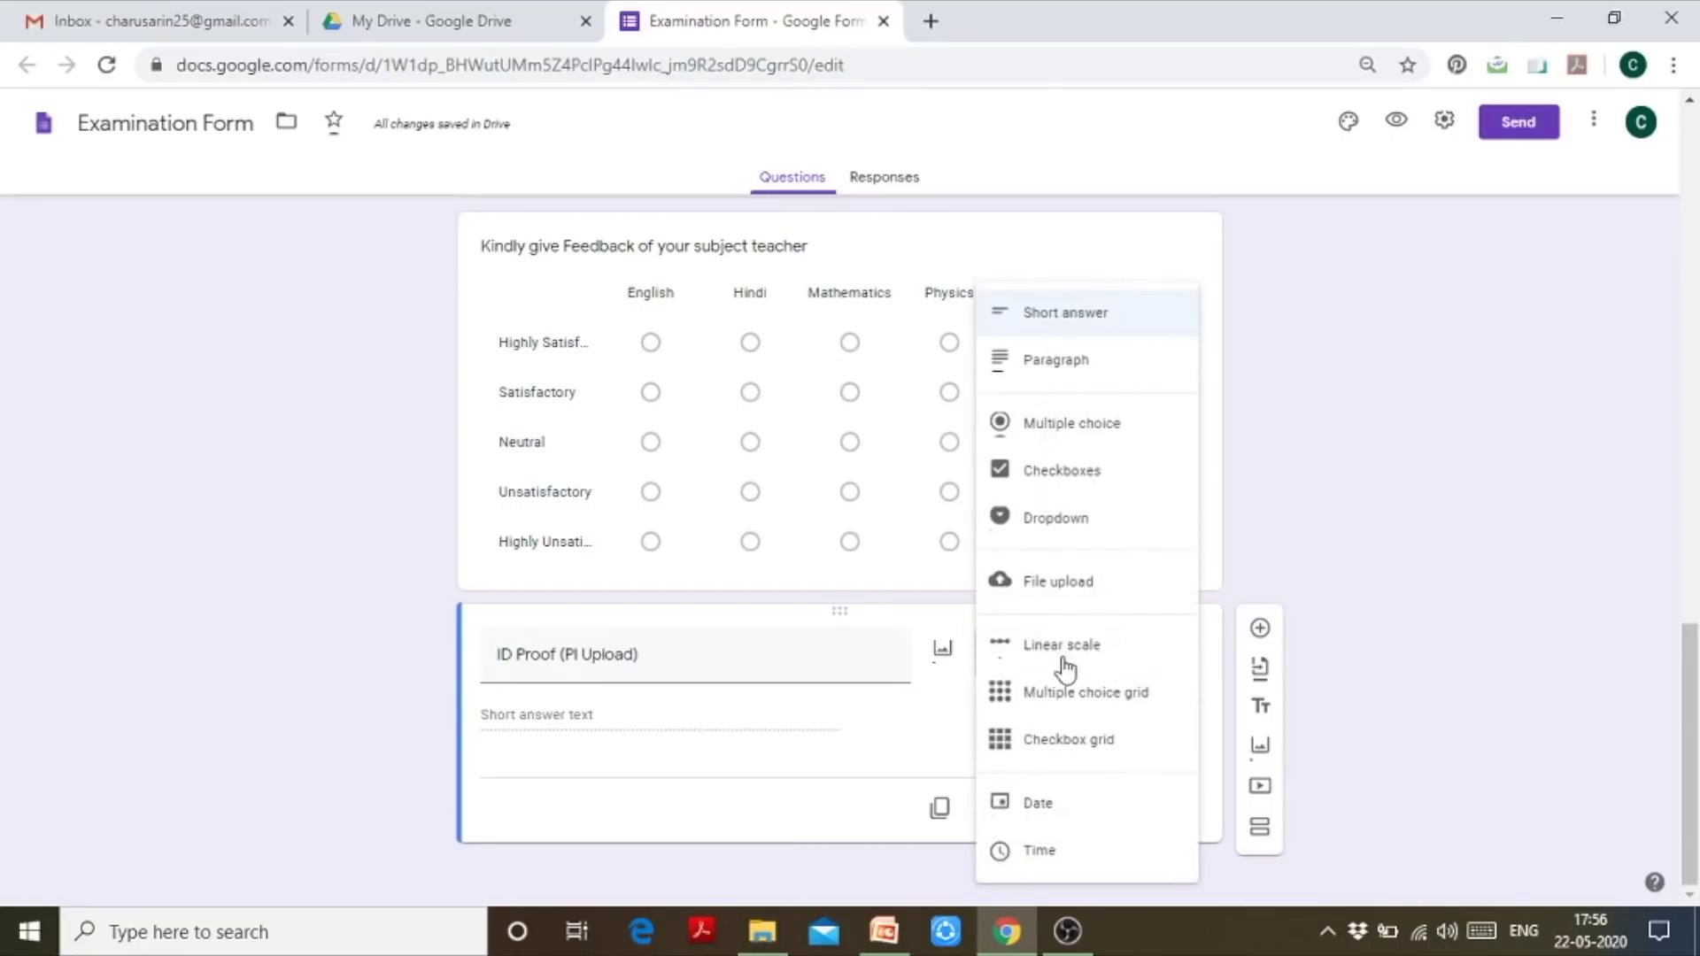
click(998, 585)
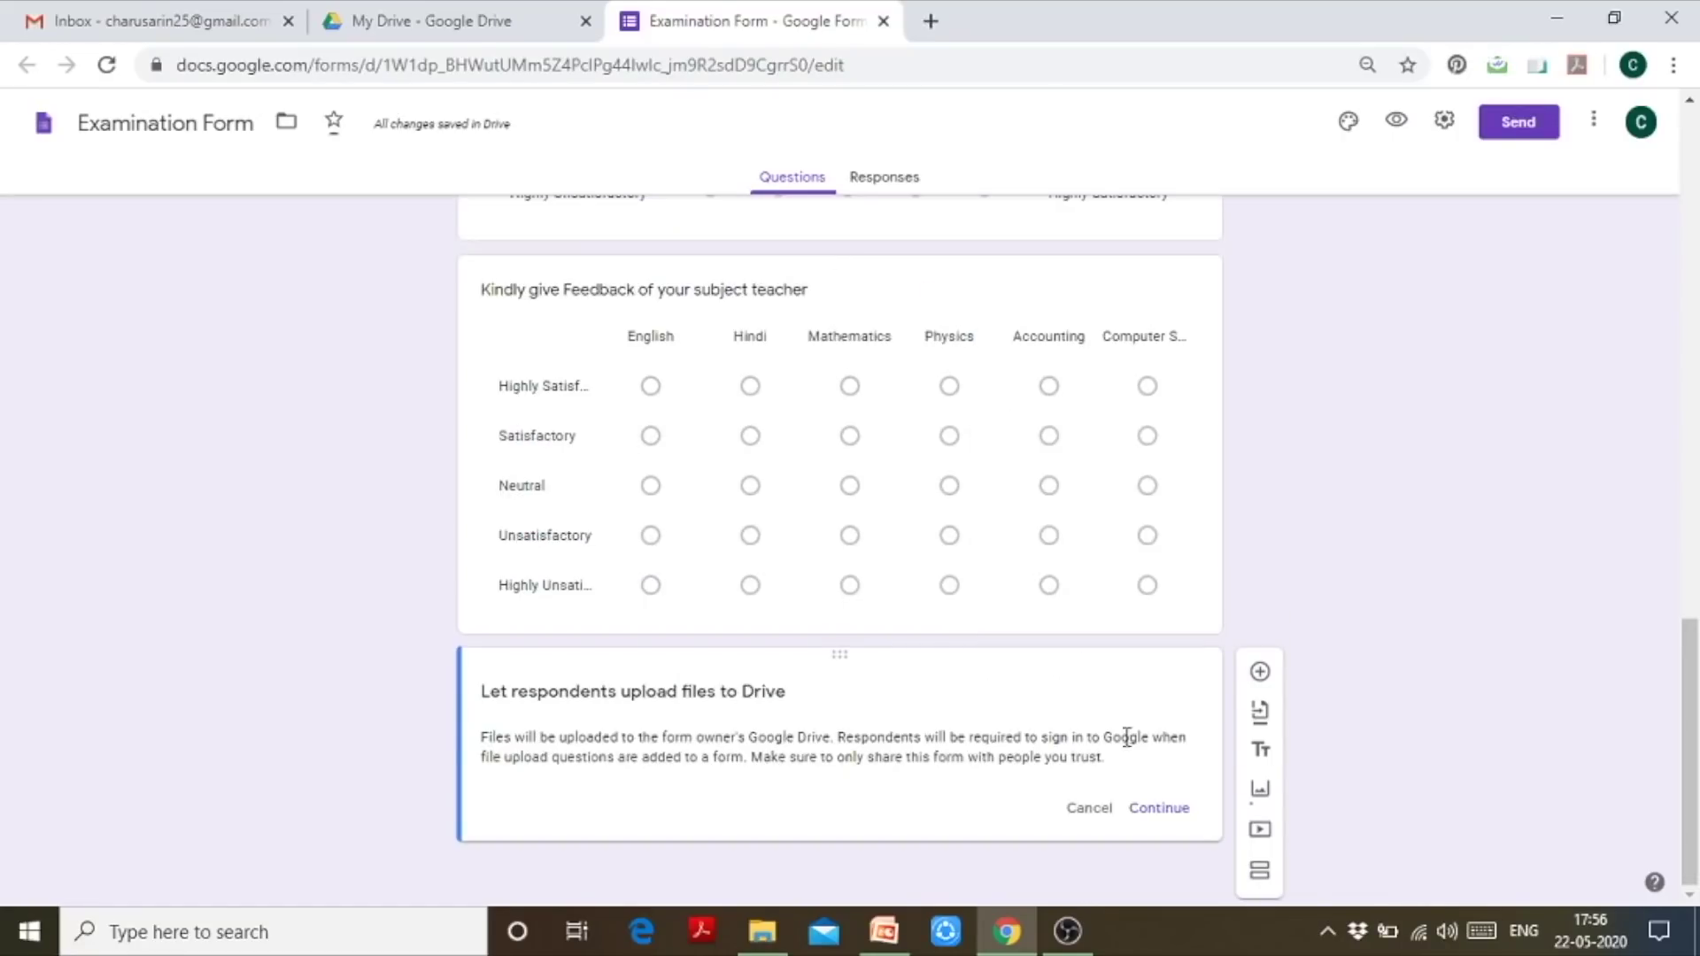
click(1160, 808)
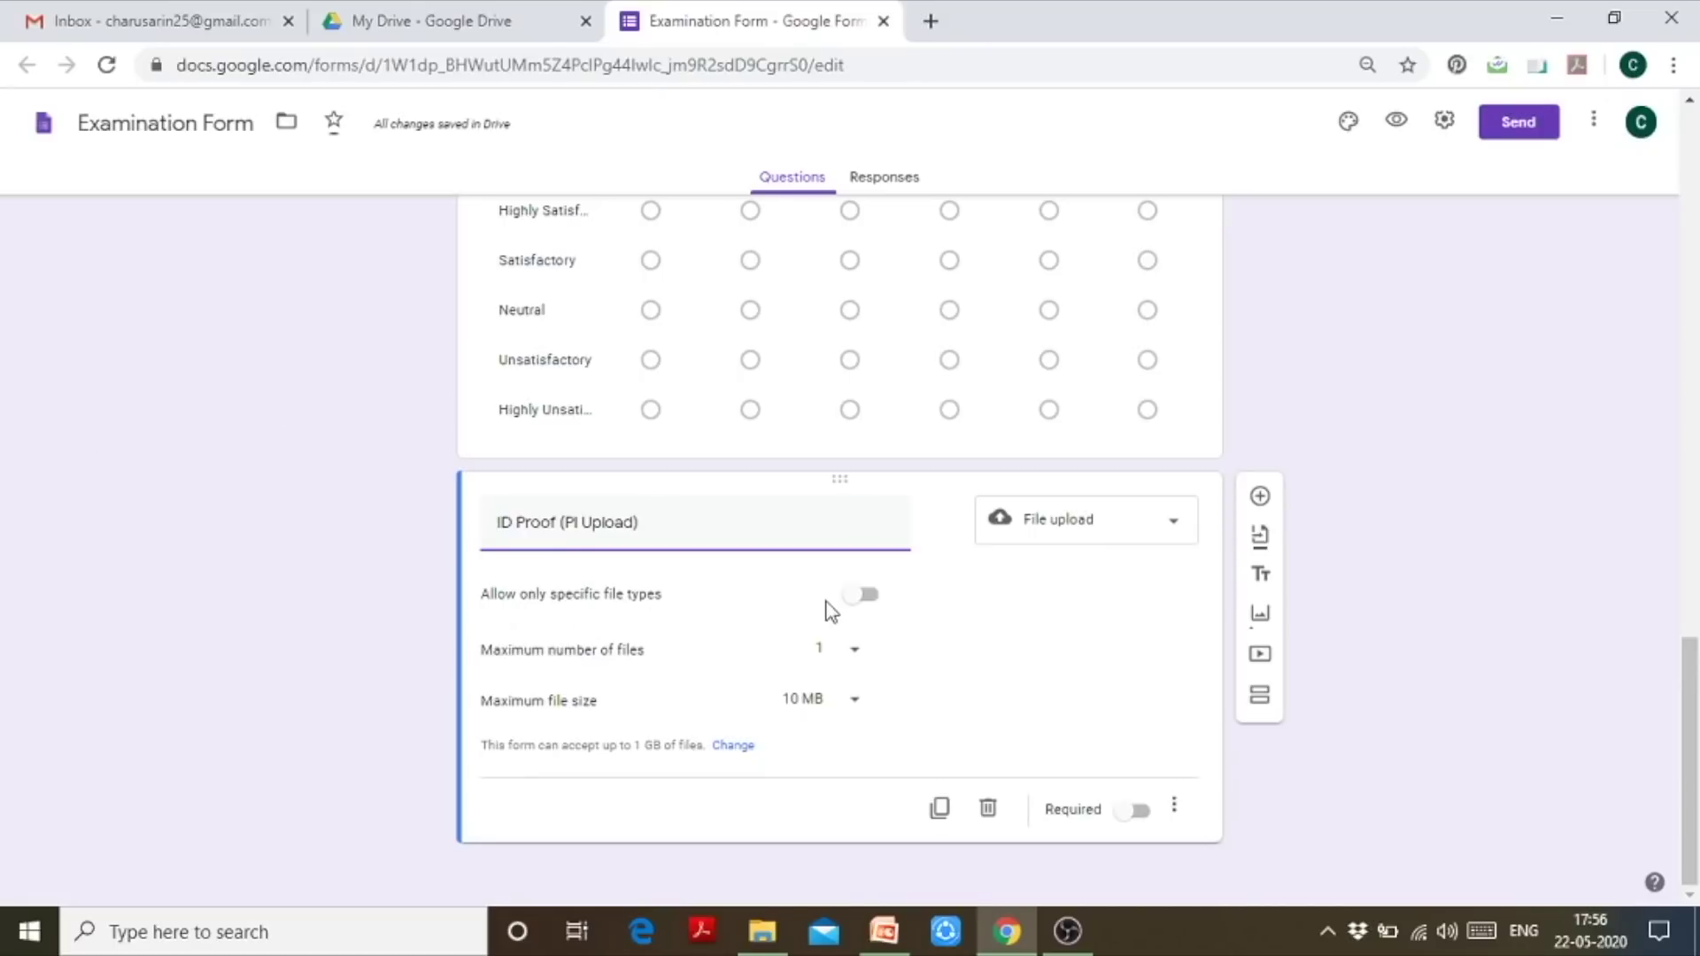
Restrict the ID Proof upload to the specific file types Image, PDF and Document
click(856, 599)
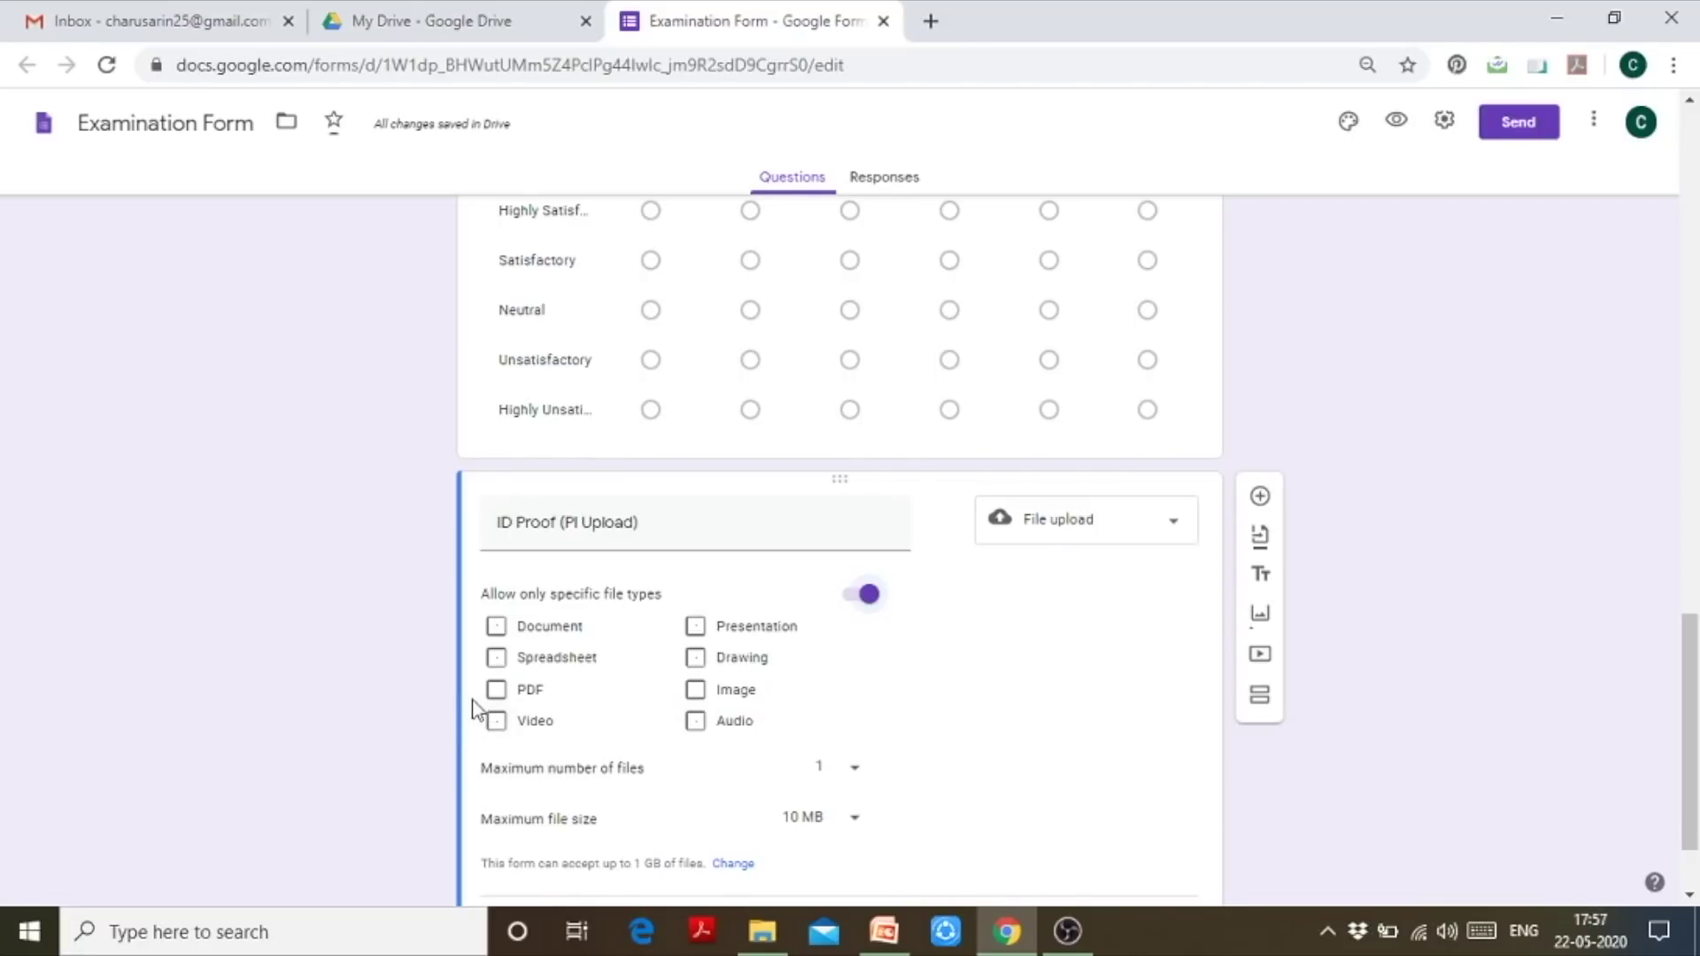
click(695, 690)
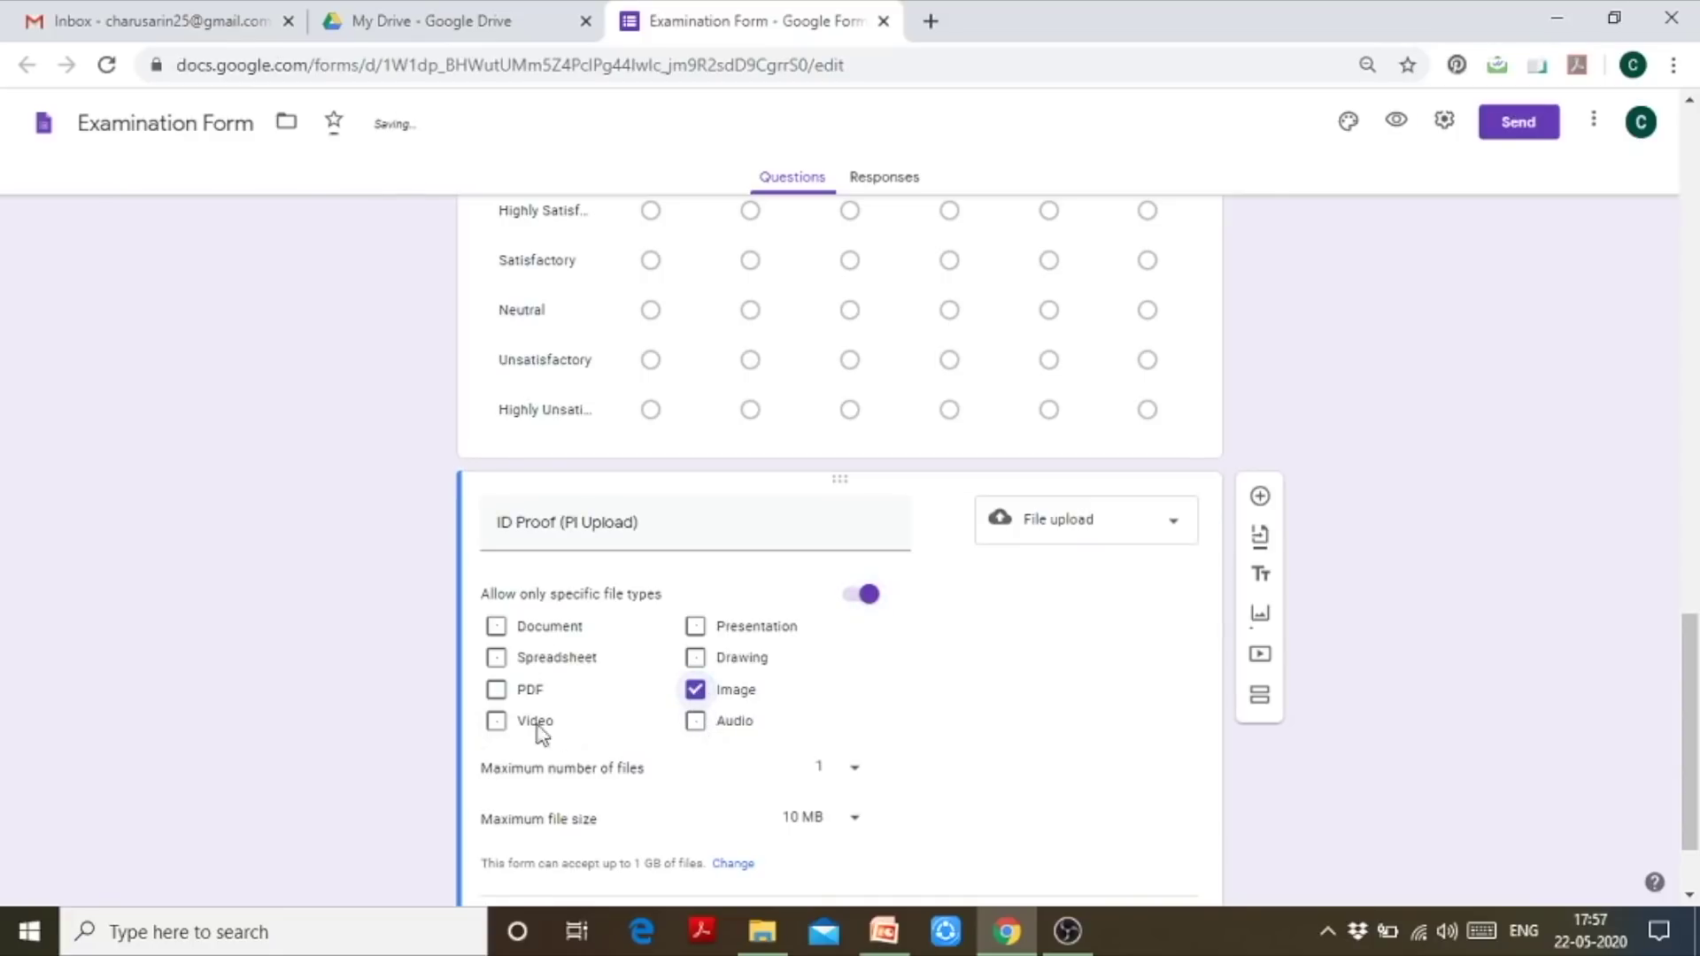
click(497, 692)
click(499, 630)
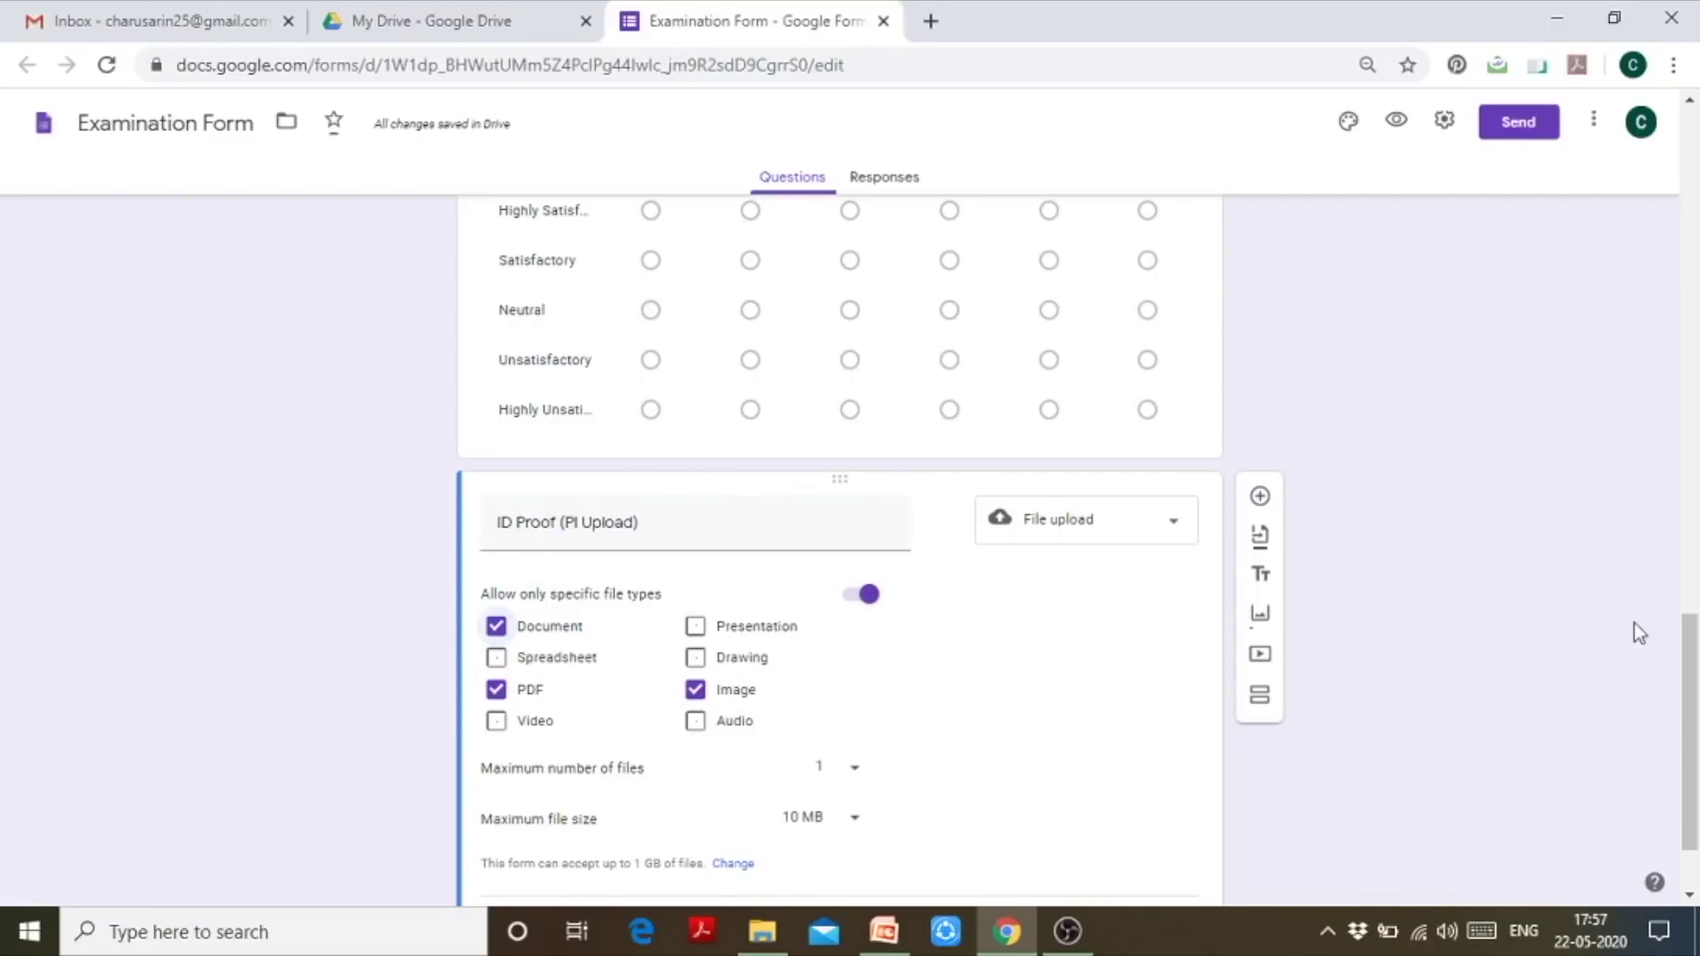
Limit the ID Proof upload to 1 file with a maximum size of 1 MB and make the question required
drag(1693, 780, 1697, 814)
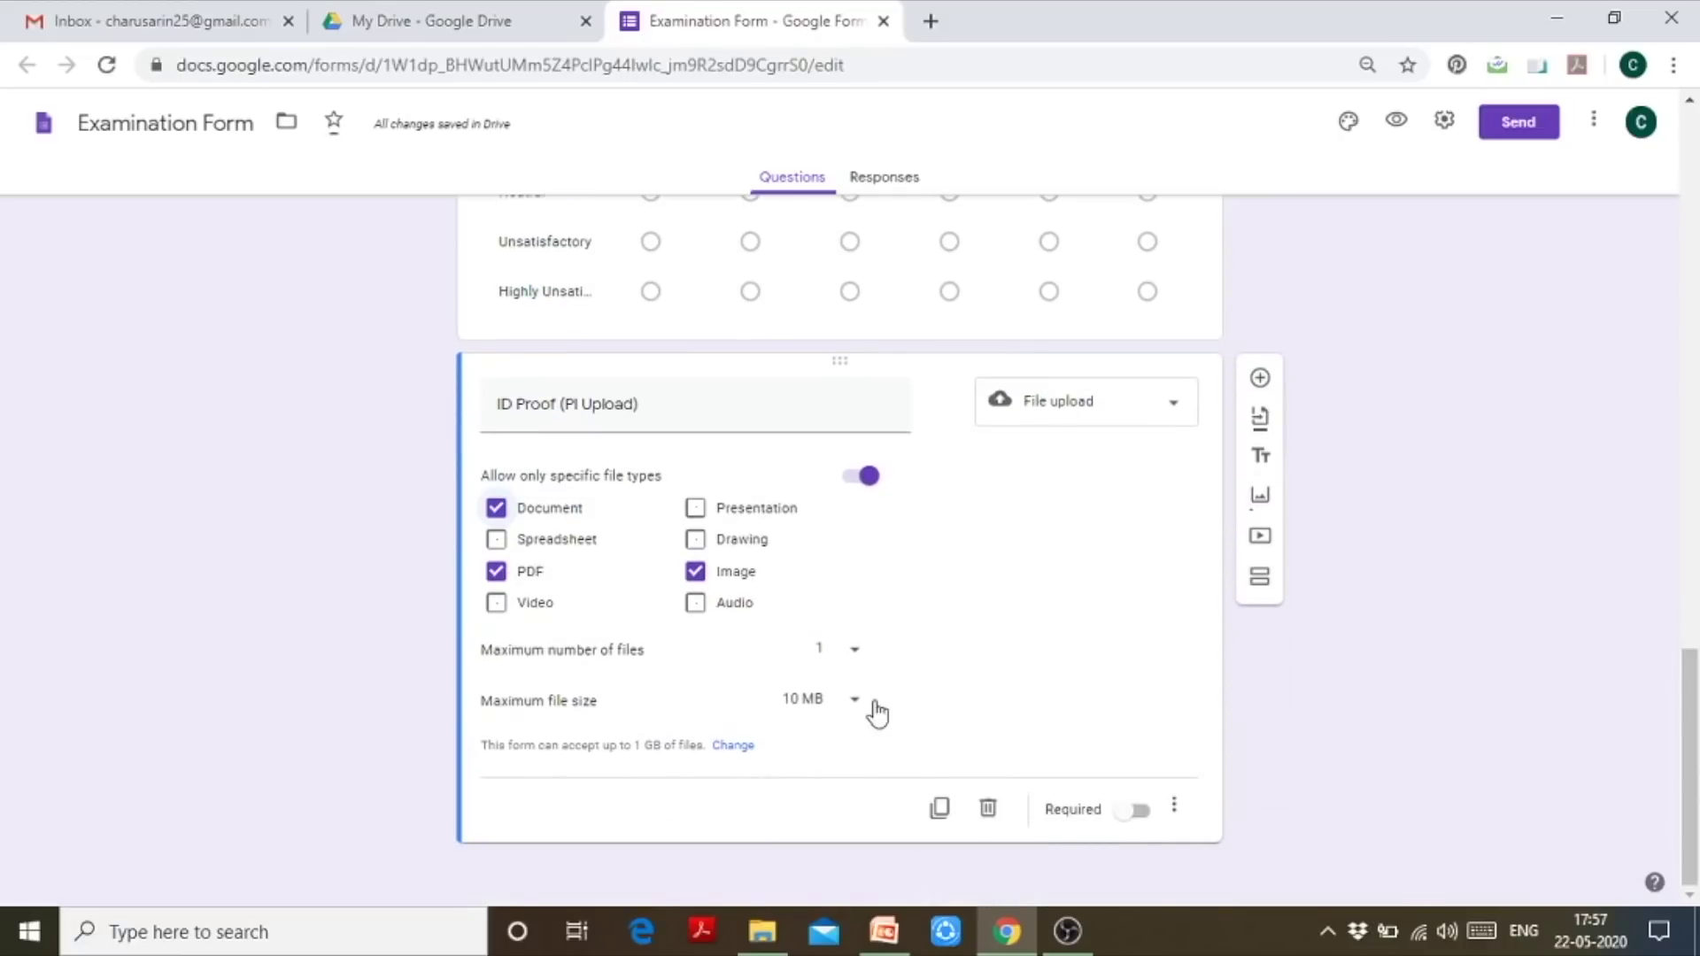
click(856, 656)
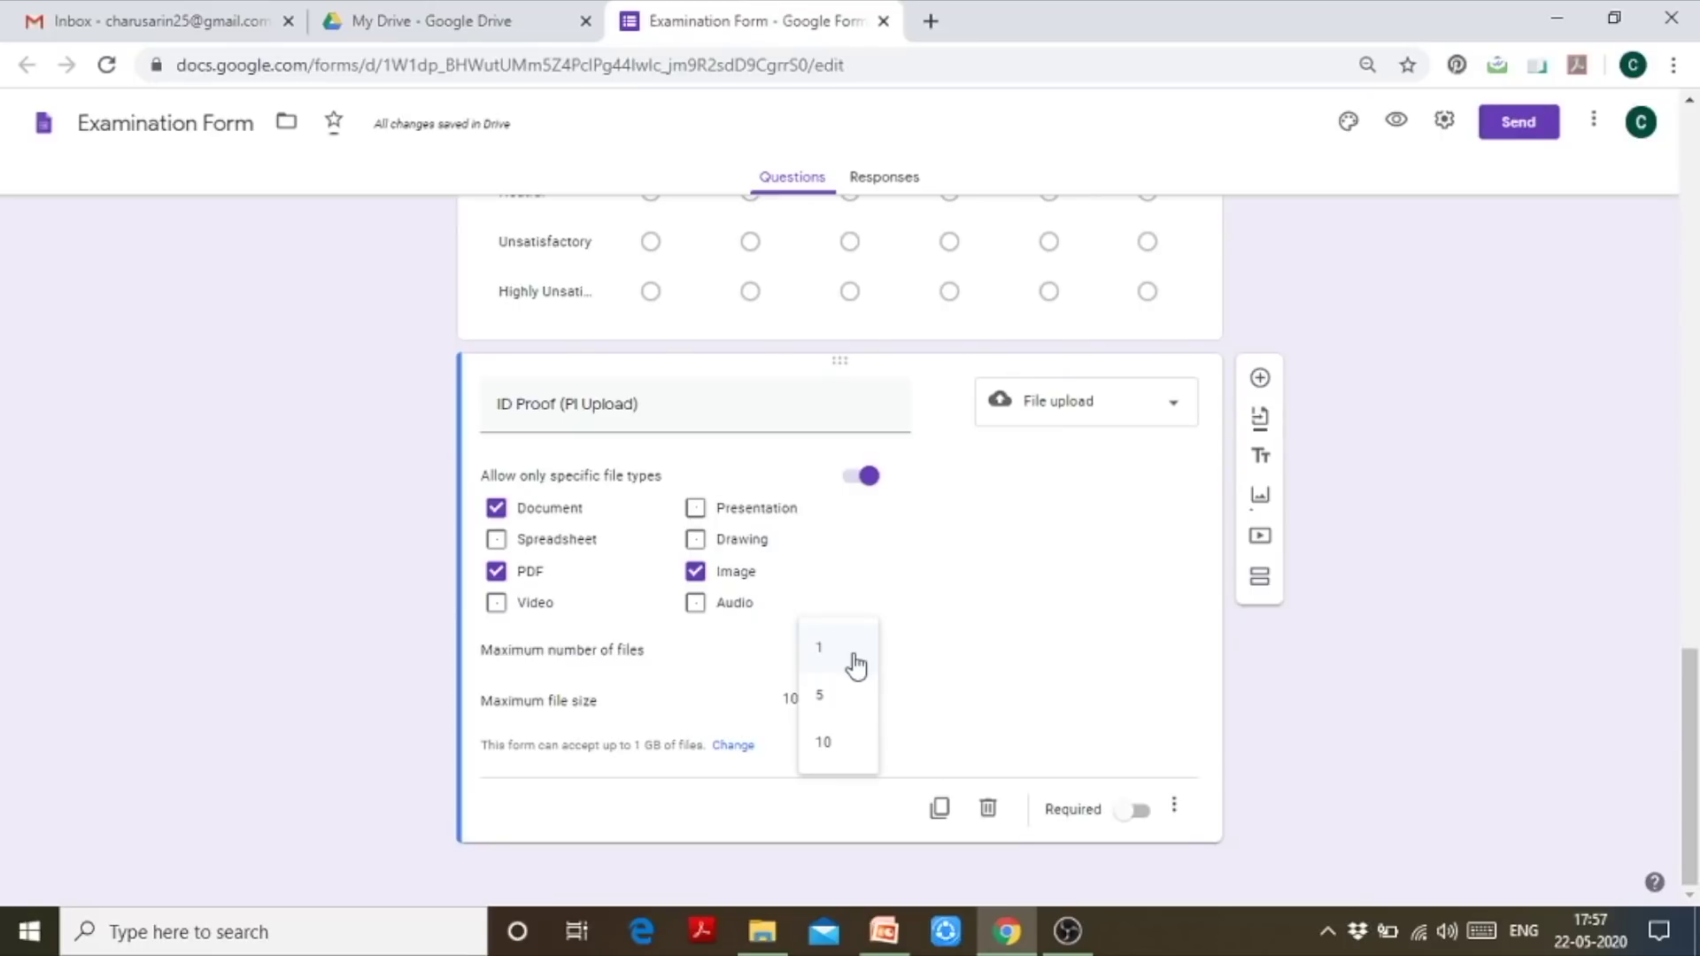
click(856, 664)
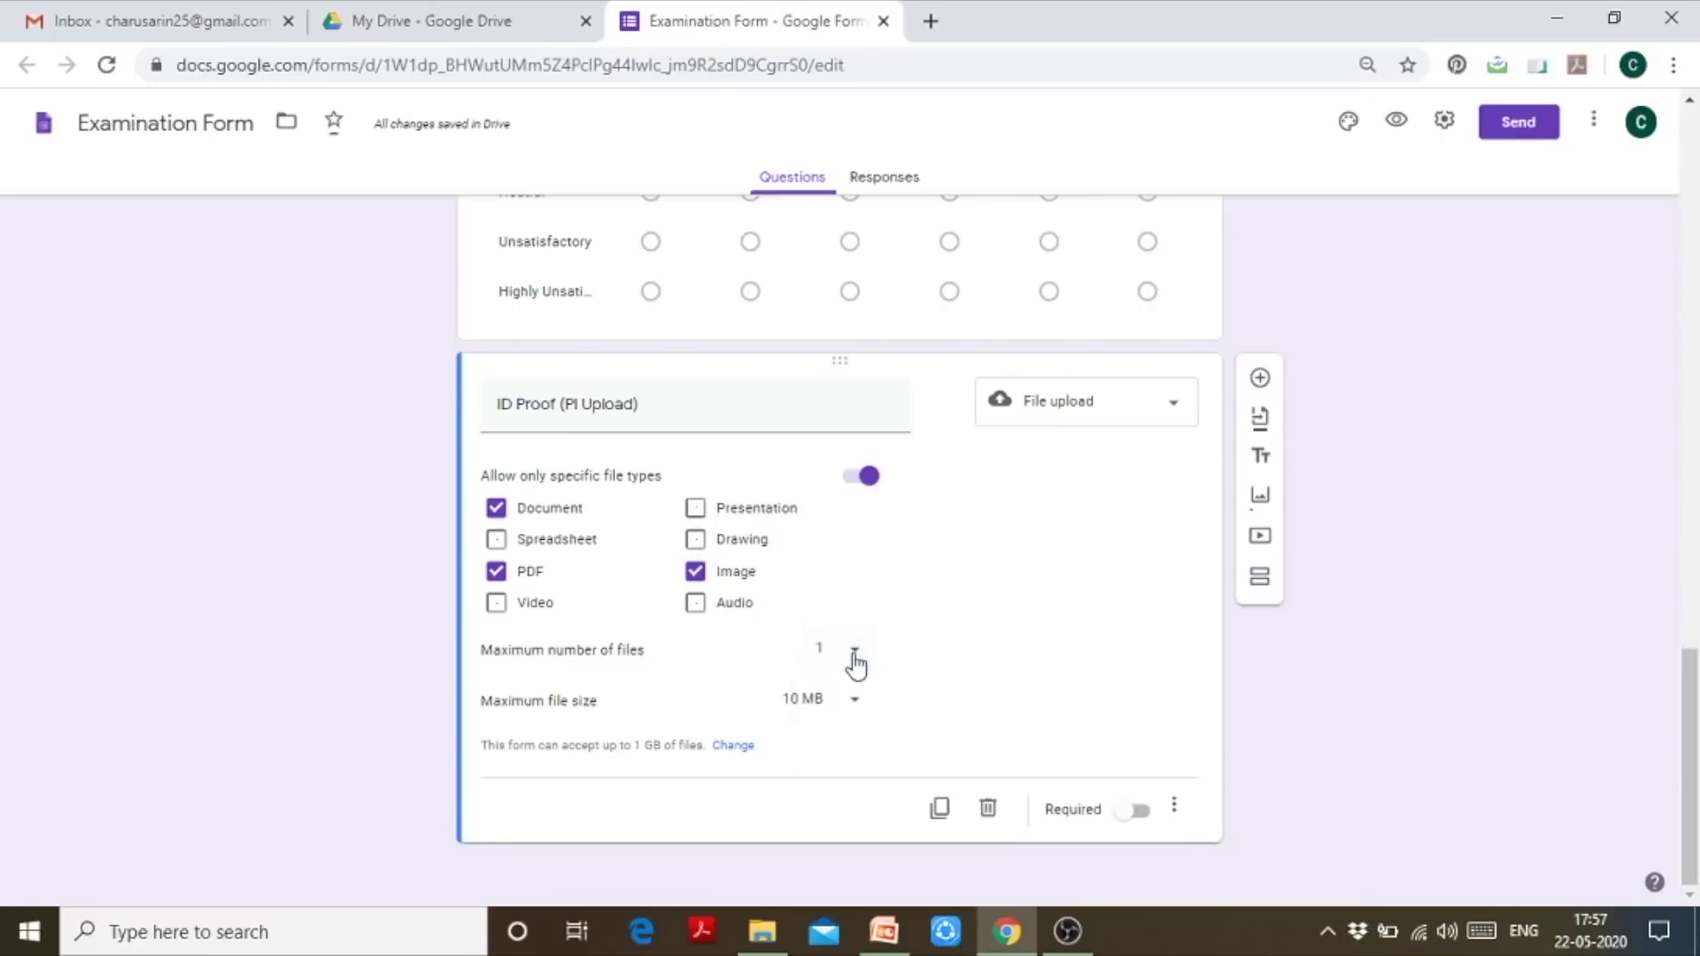
click(854, 701)
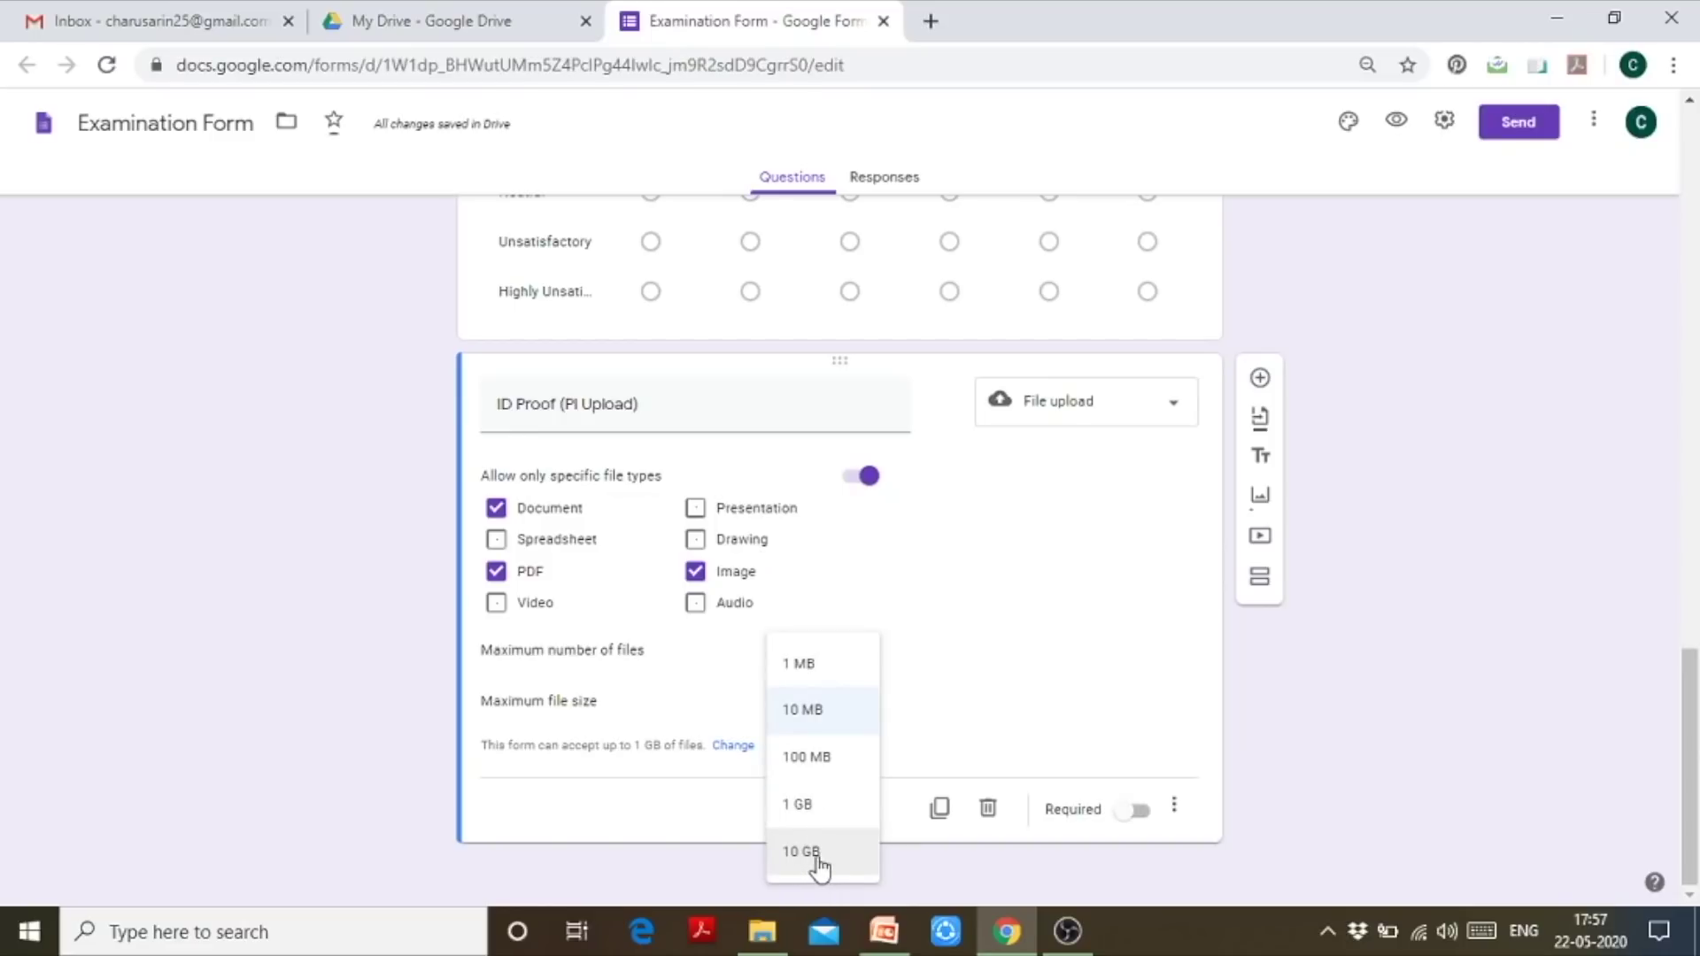
click(803, 664)
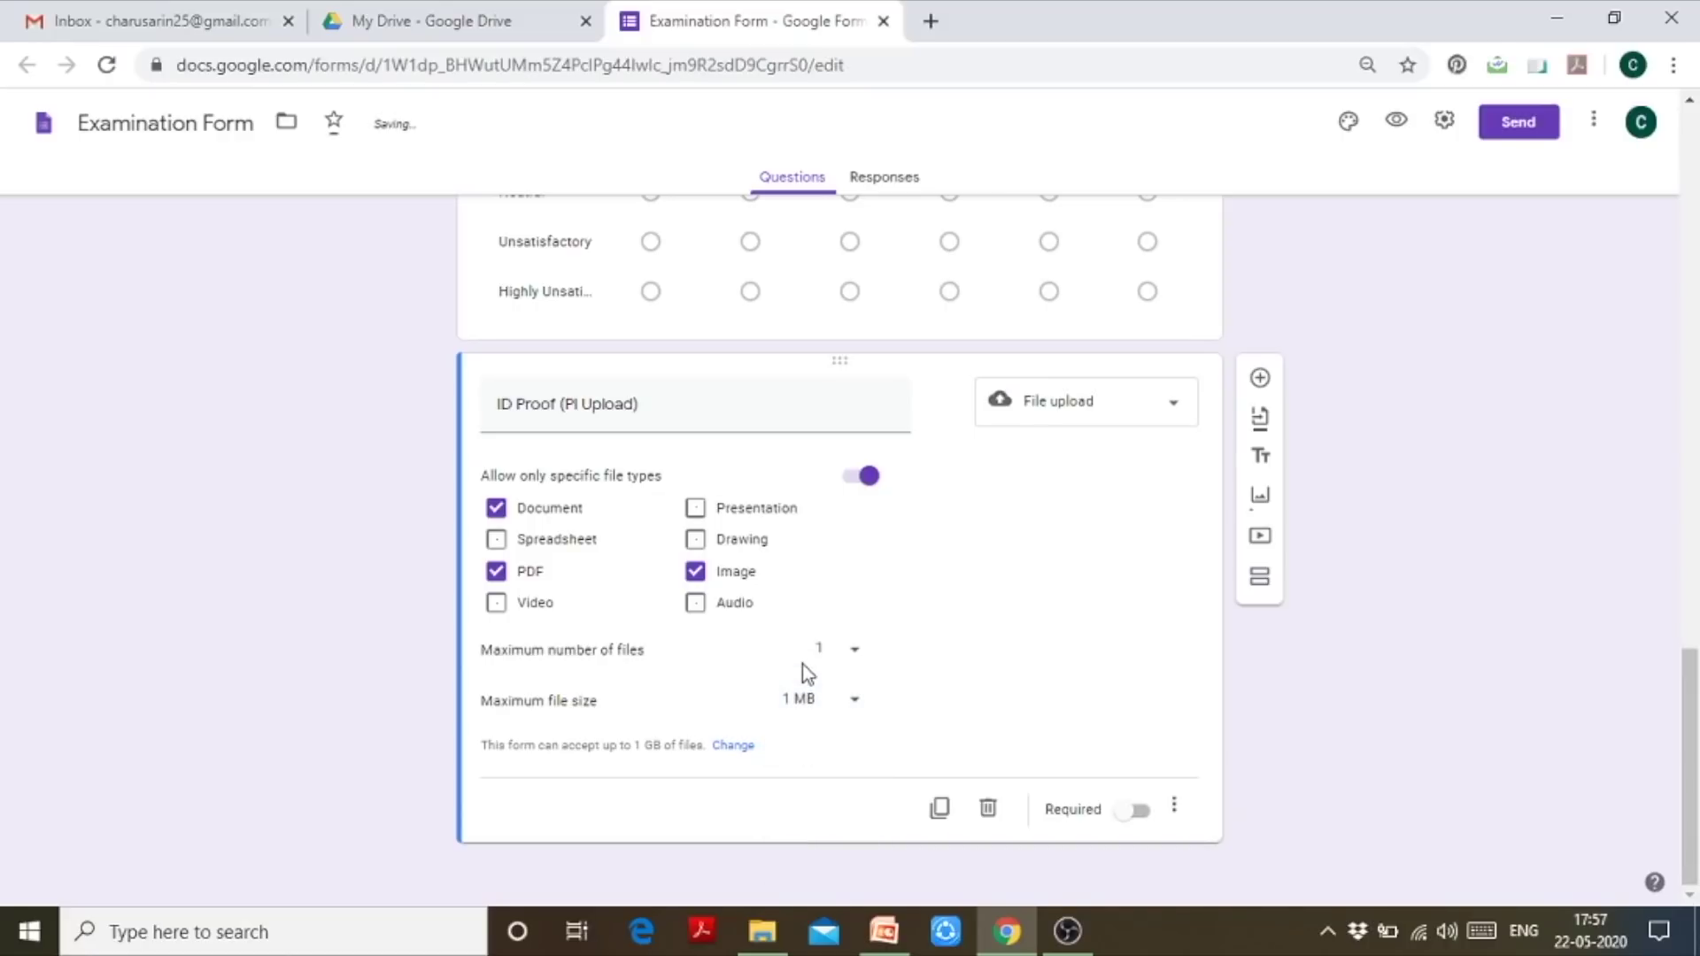
click(1139, 812)
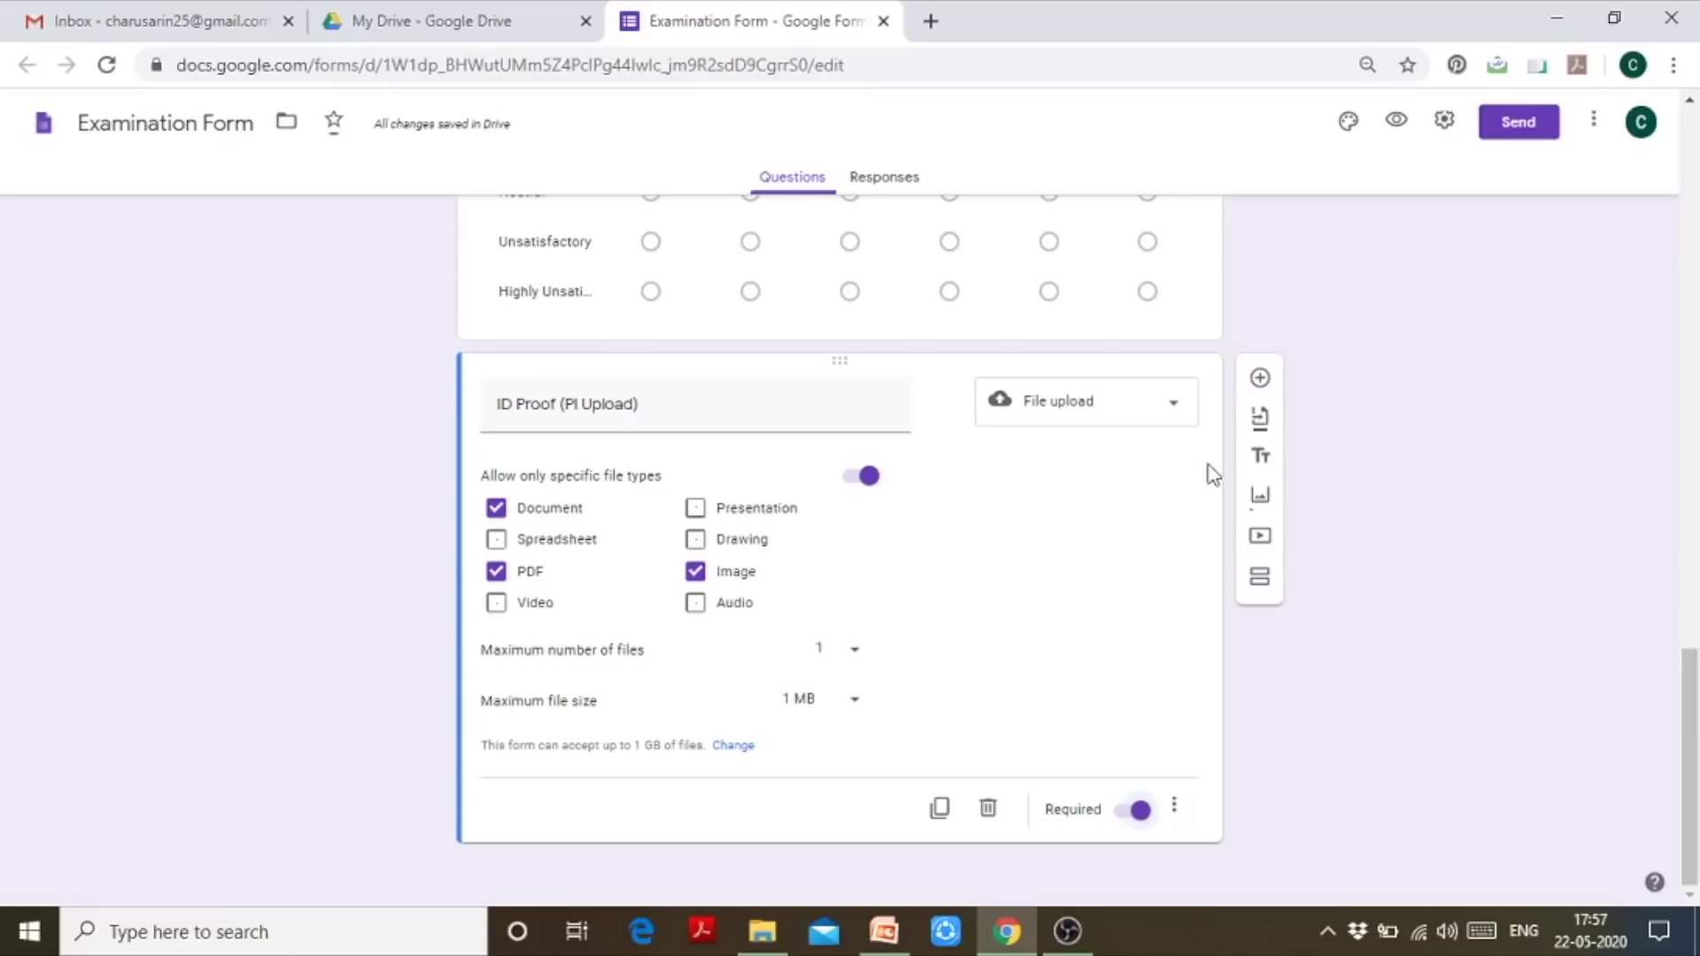
Add a new question titled "Choice of Exam date and Slot" after the ID Proof question
click(1260, 379)
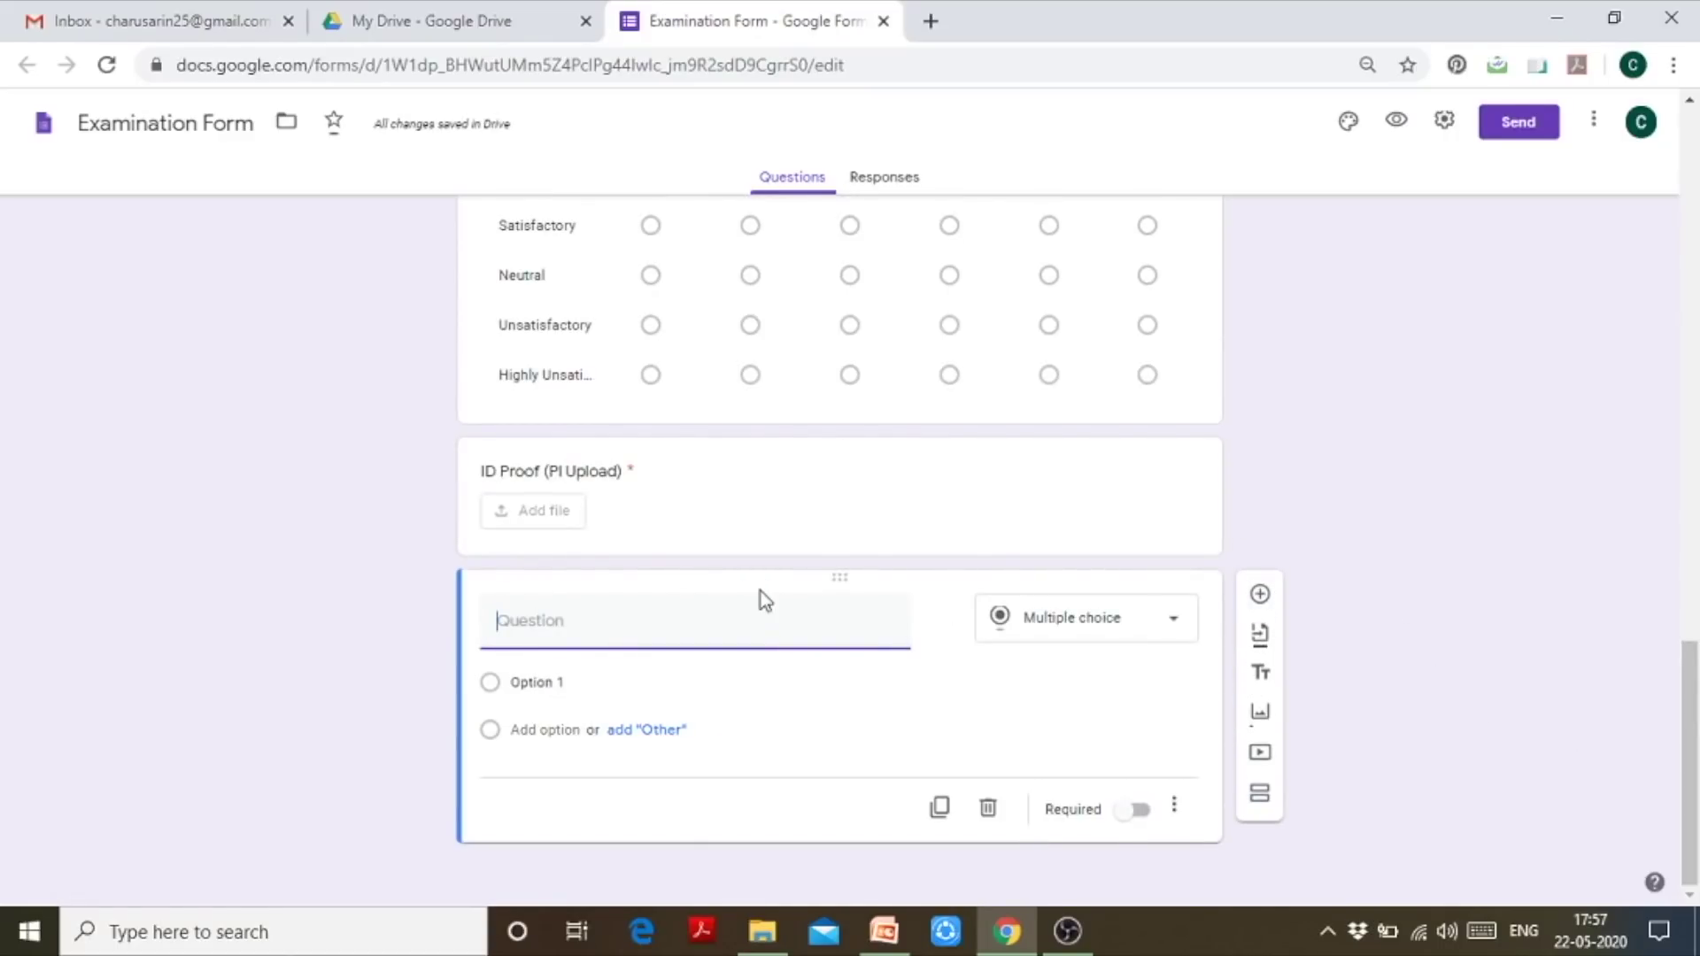
text(Choice of Exam date an)
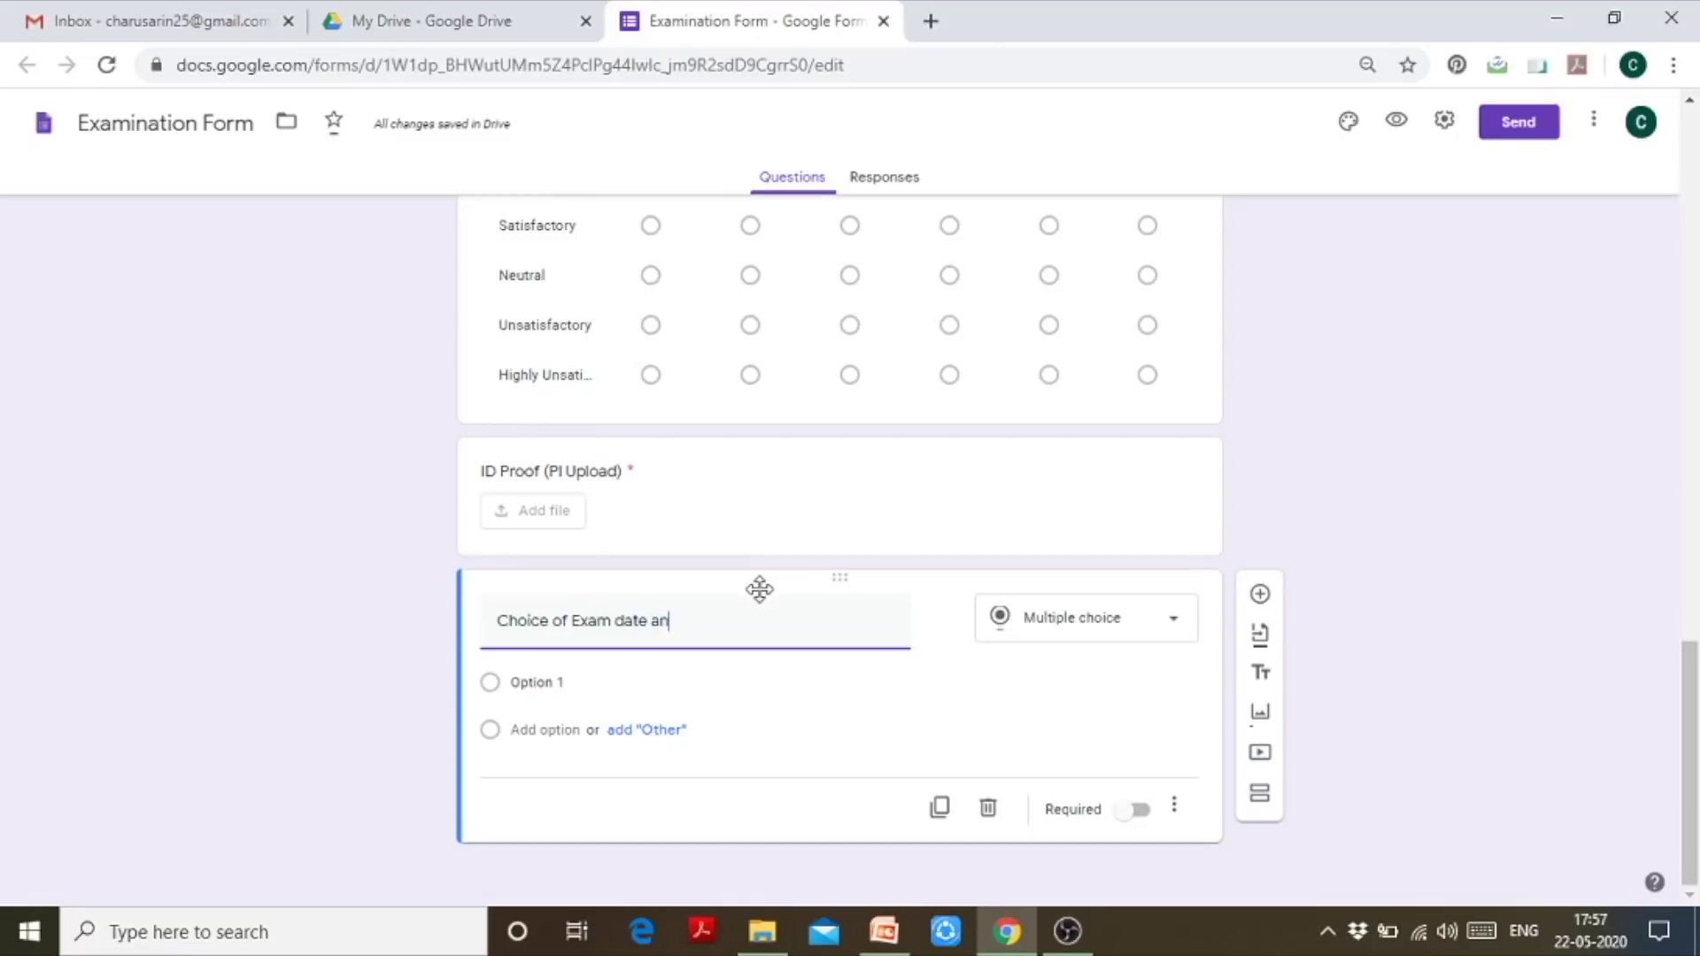
text(d Slot)
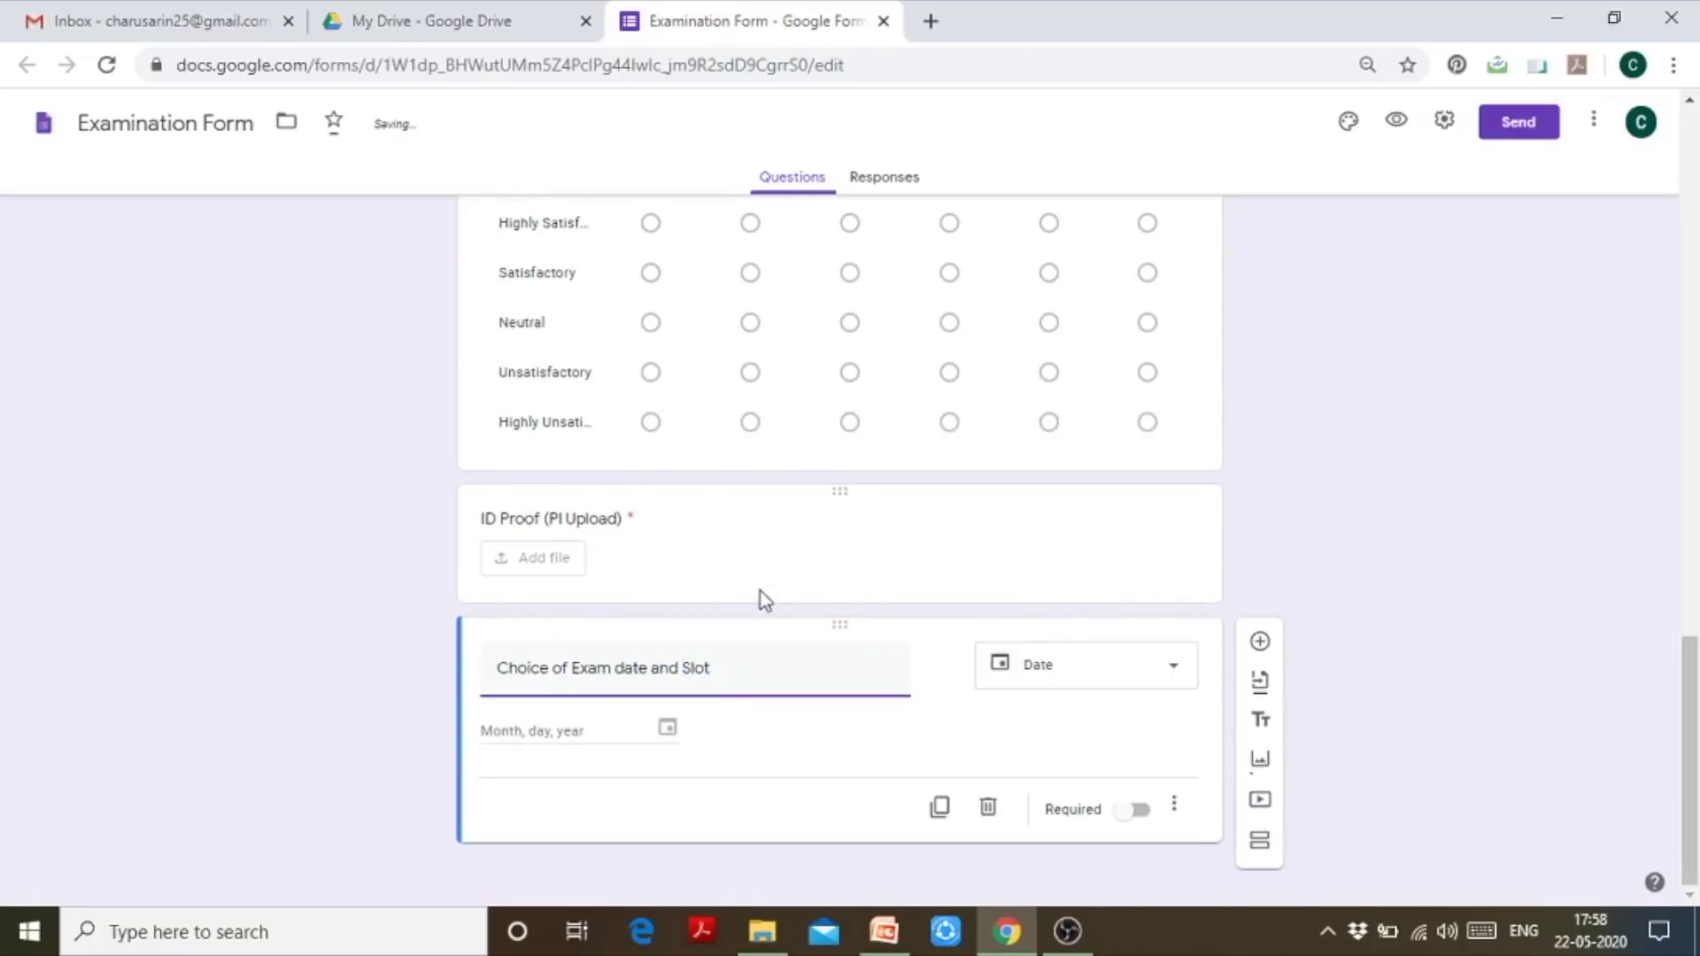
Extend the exam date question's title to "Choice of Exam date and Time Slot (Available Dates - , Available Time Slots)"
key(ctrl+Left)
text(Time)
key(End)
text((Available Dates - )
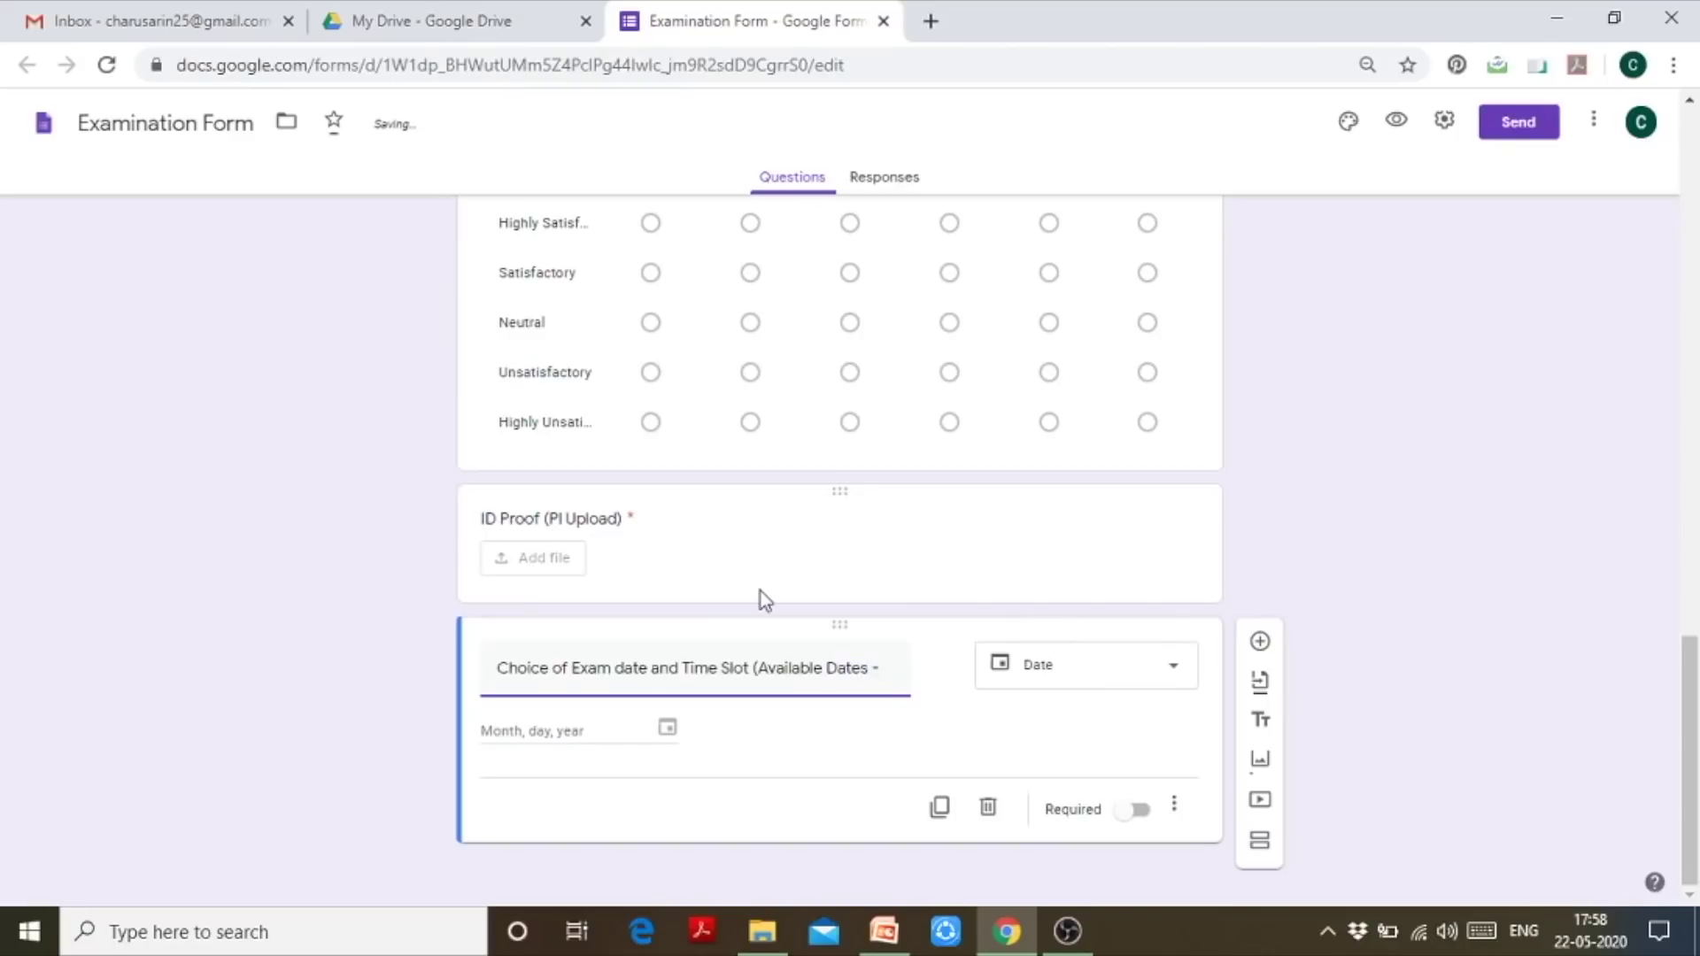
text(, A)
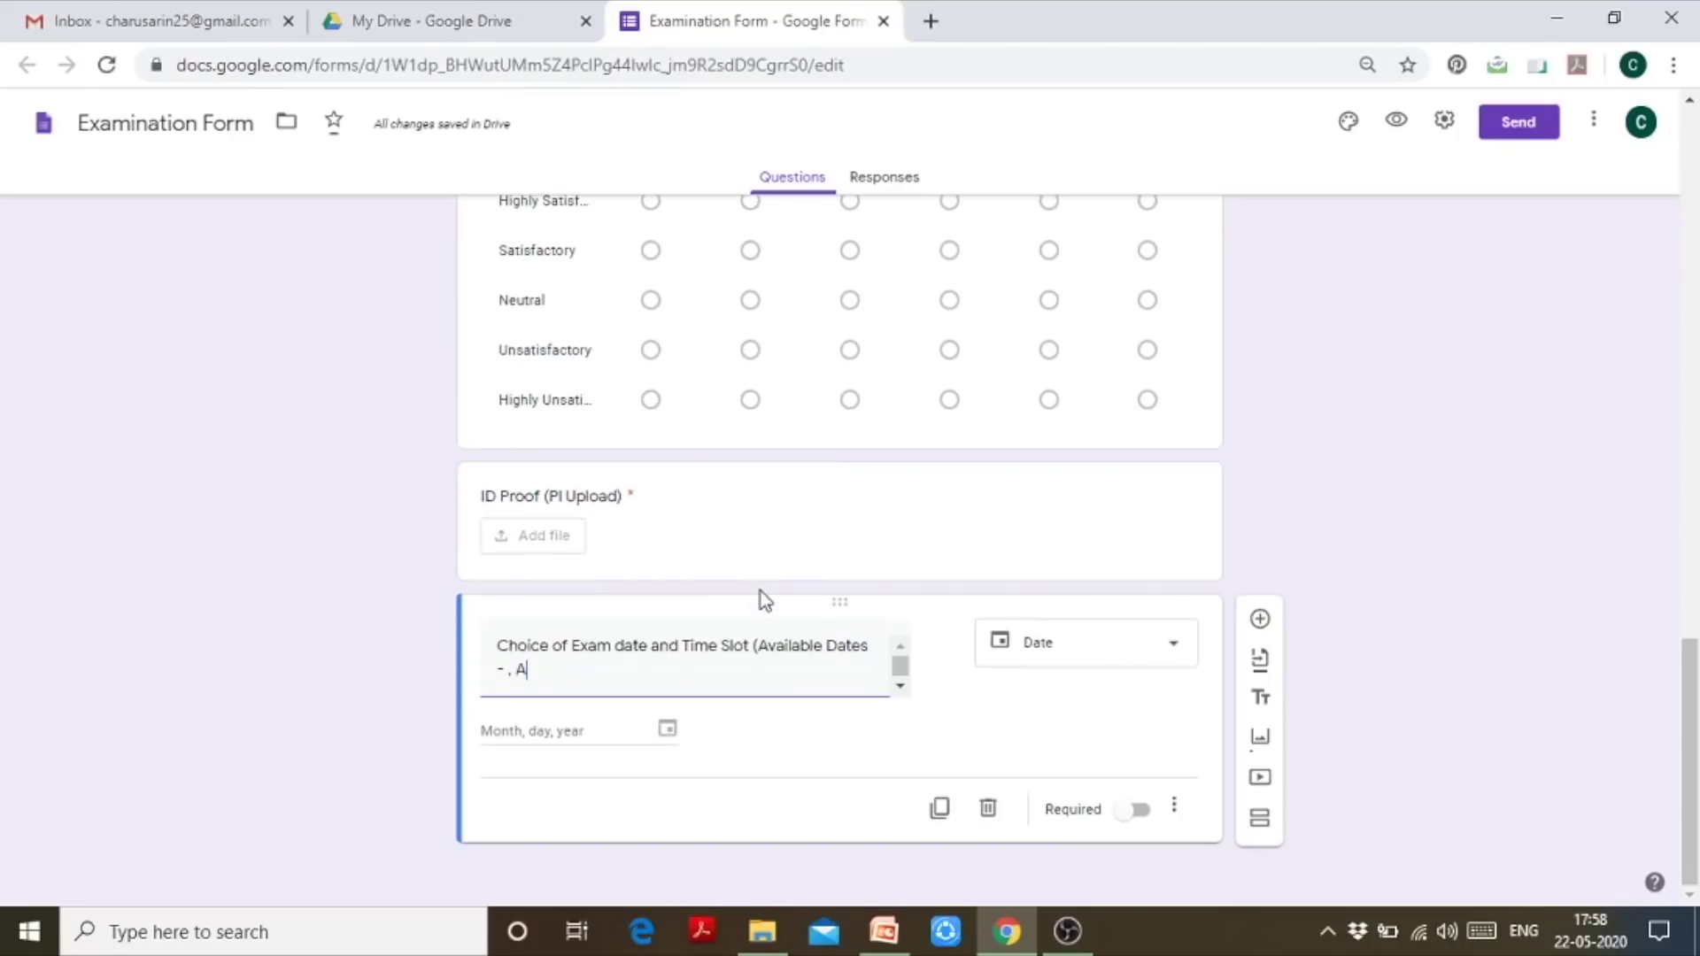
text(vailable)
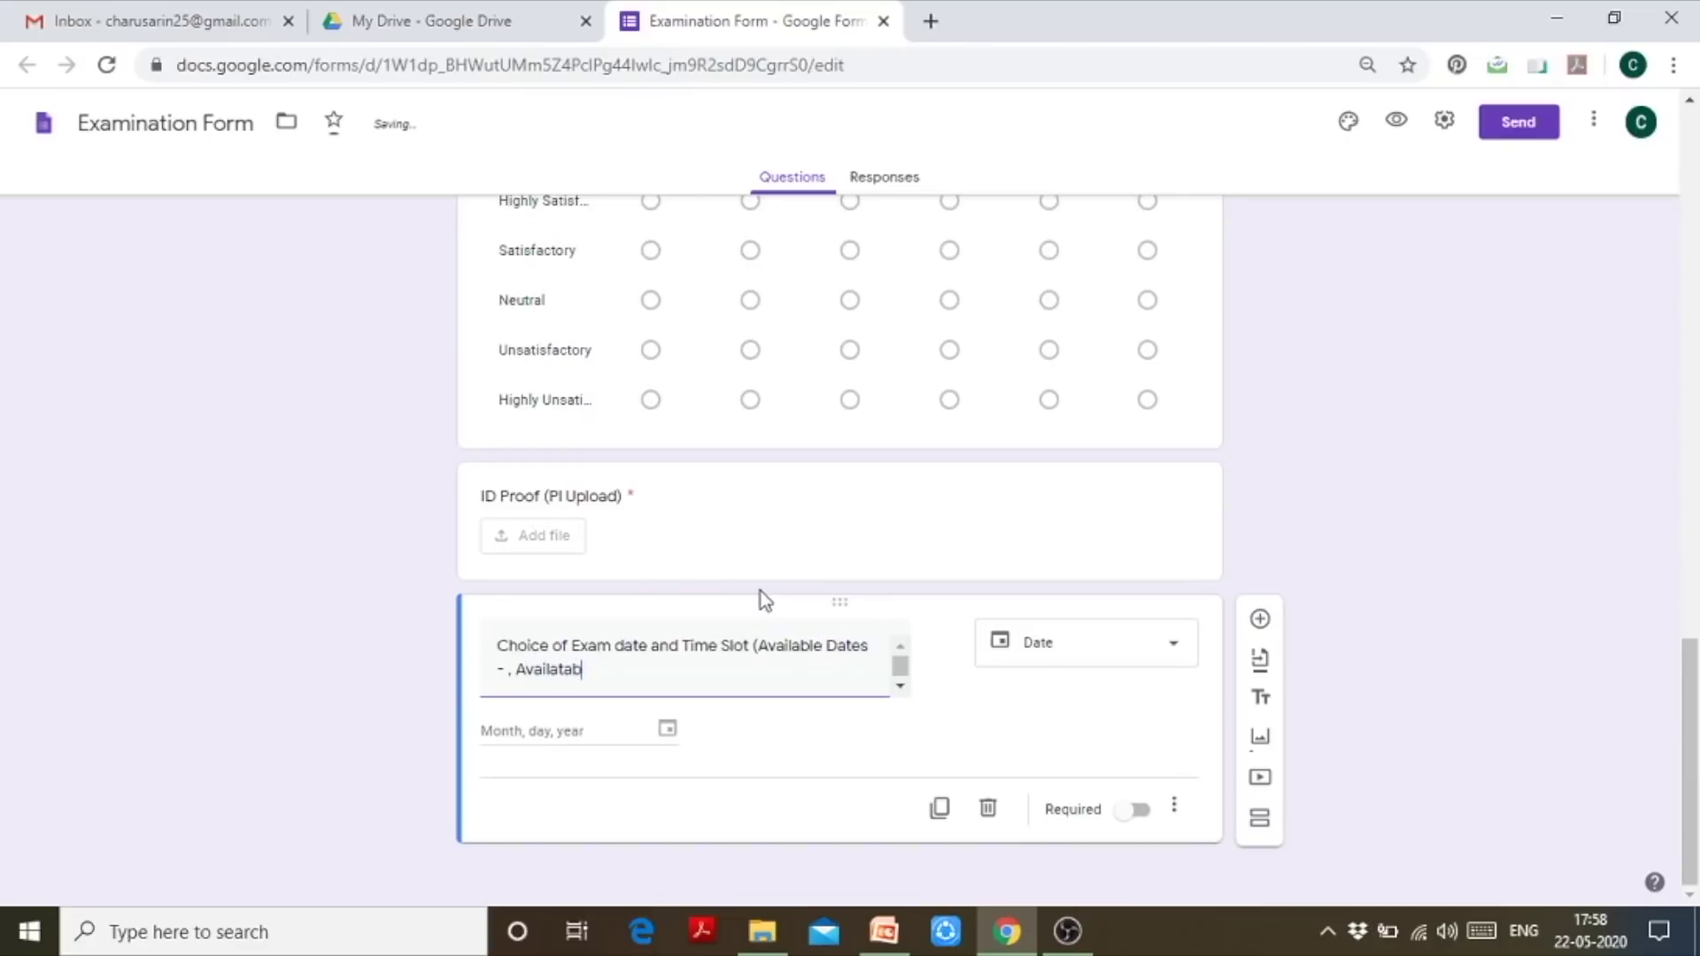
key(BackSpace)
key(BackSpace)
key(BackSpace)
text(ble)
key(BackSpace)
key(BackSpace)
text(le Time Slots))
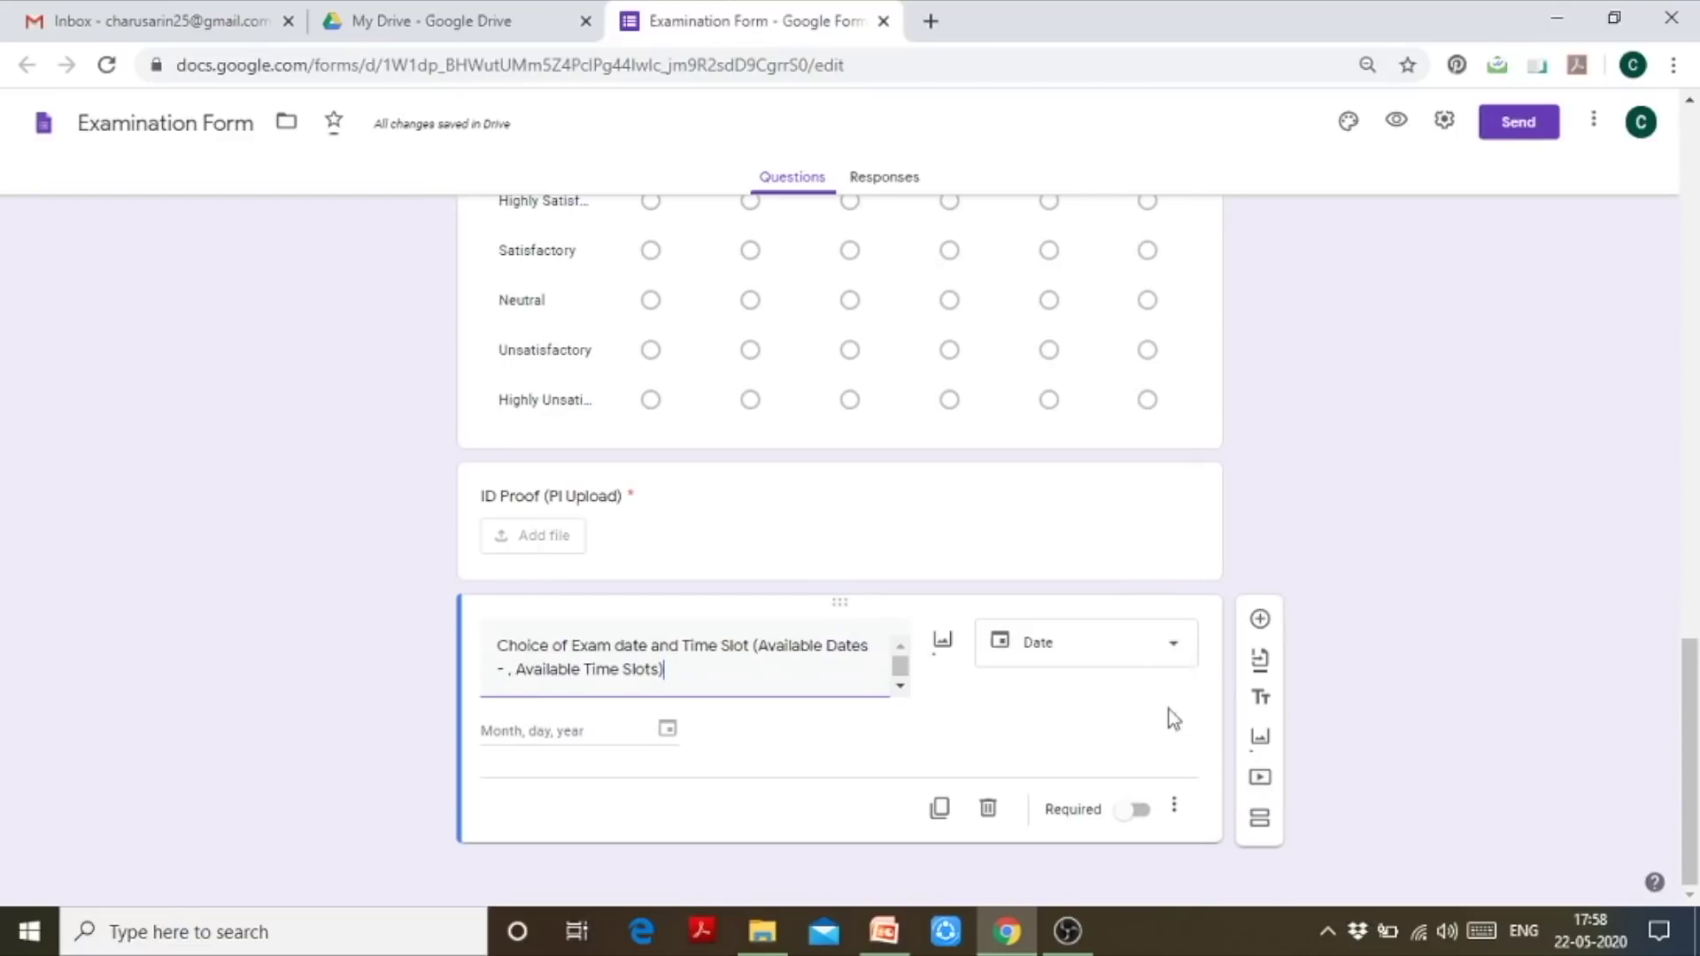
Include a time field in the exam date question and make the question required
click(1178, 811)
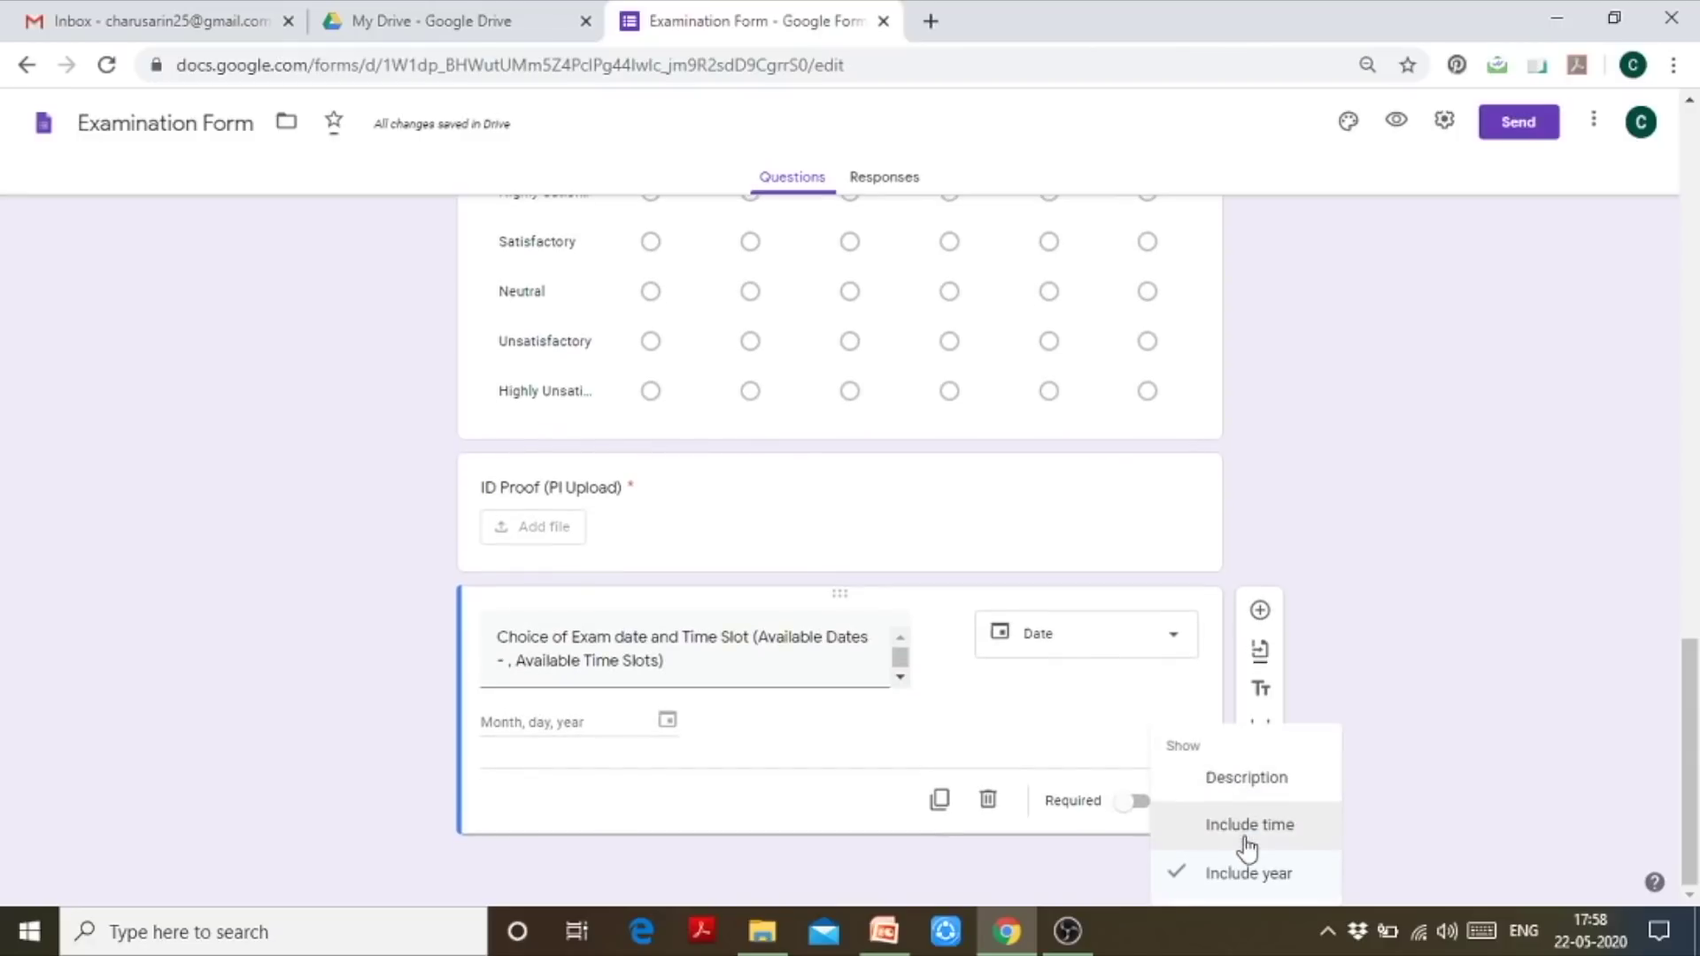
click(1250, 830)
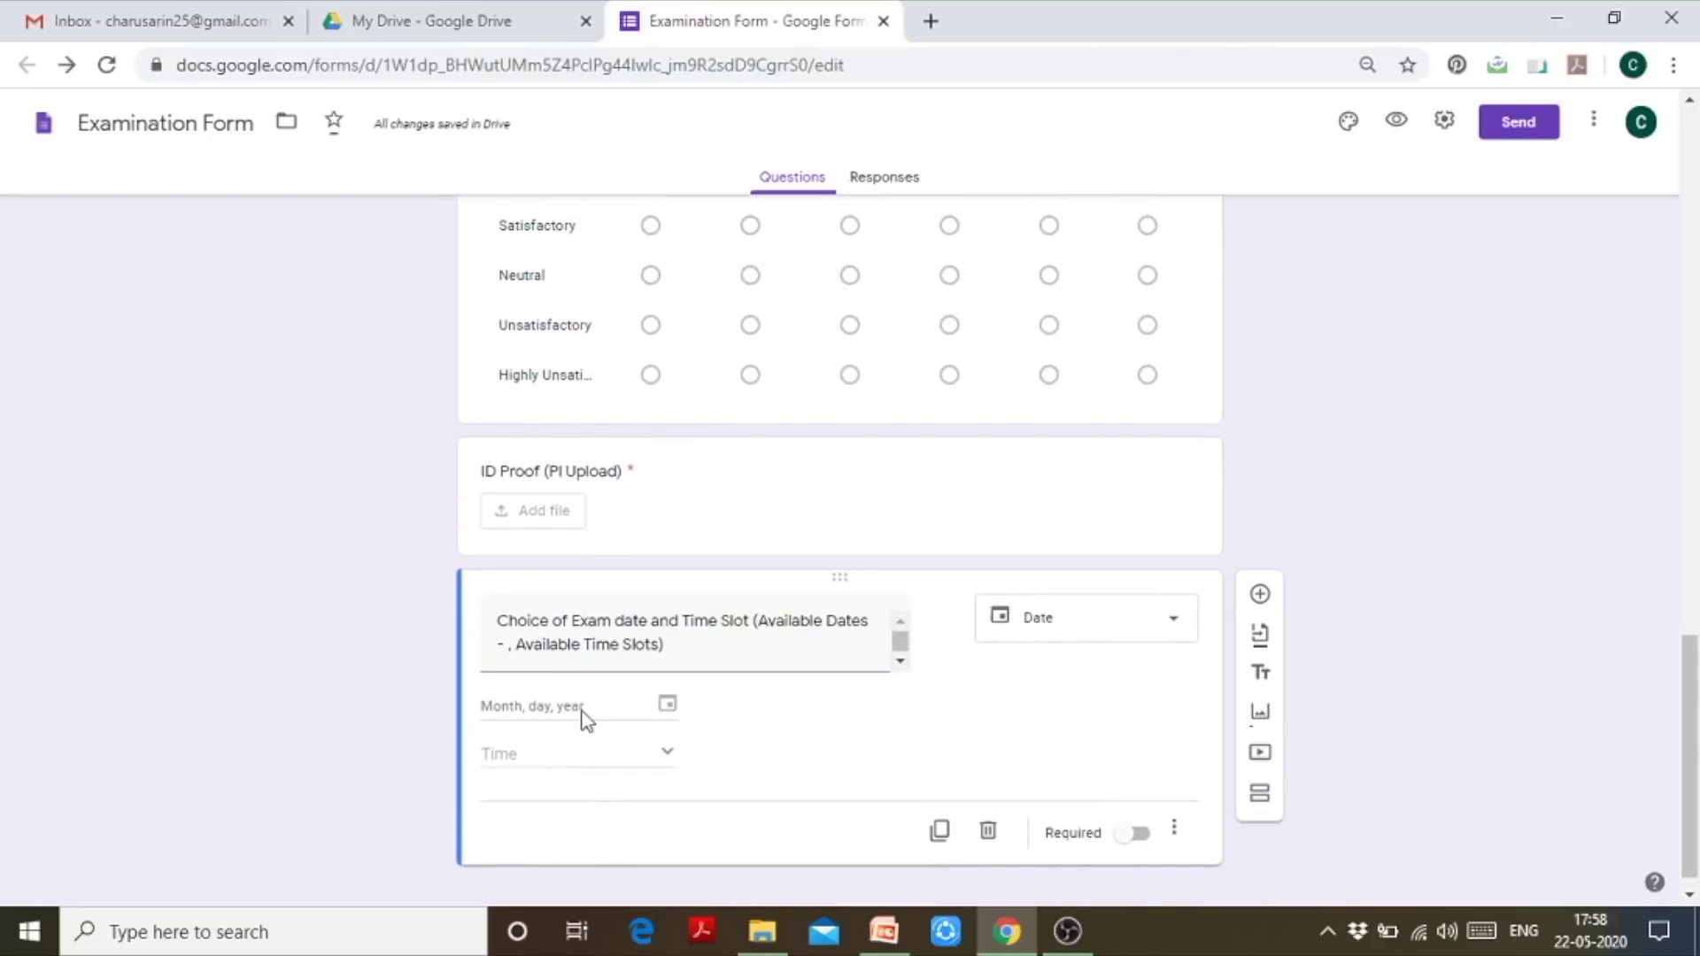
click(1134, 839)
key(ctrl+a)
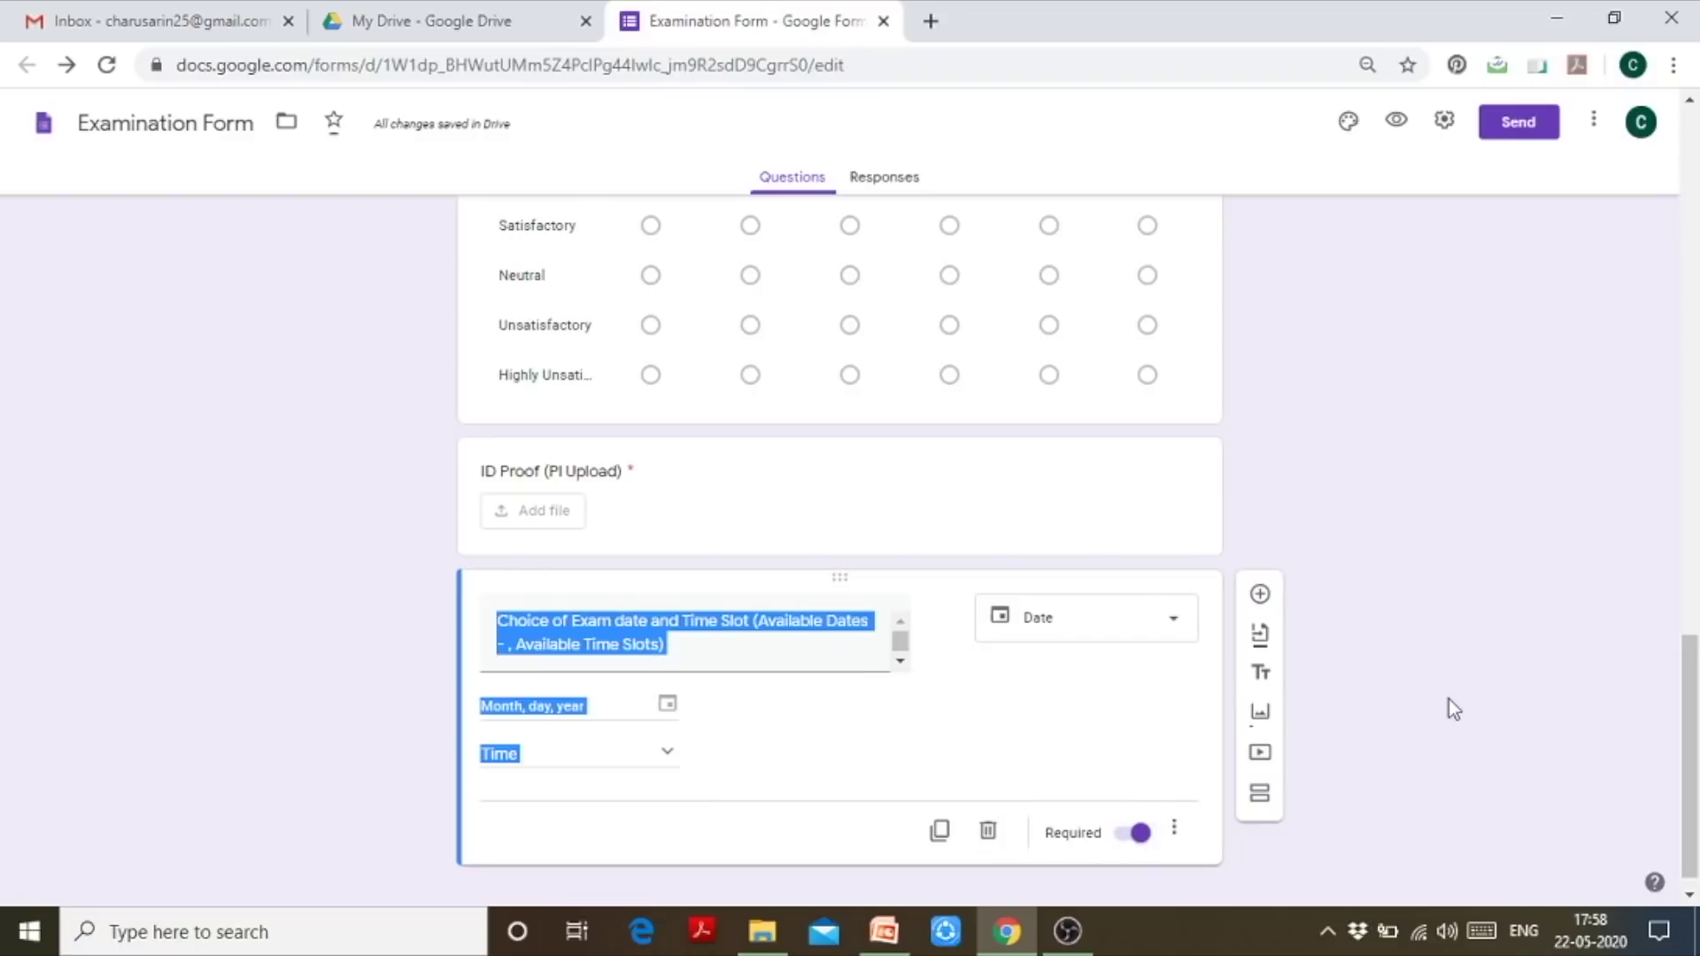
Preview the form as respondents see it and try the Course dropdown by choosing B.Sc Mathematics (Hons)
drag(1690, 778, 1639, 184)
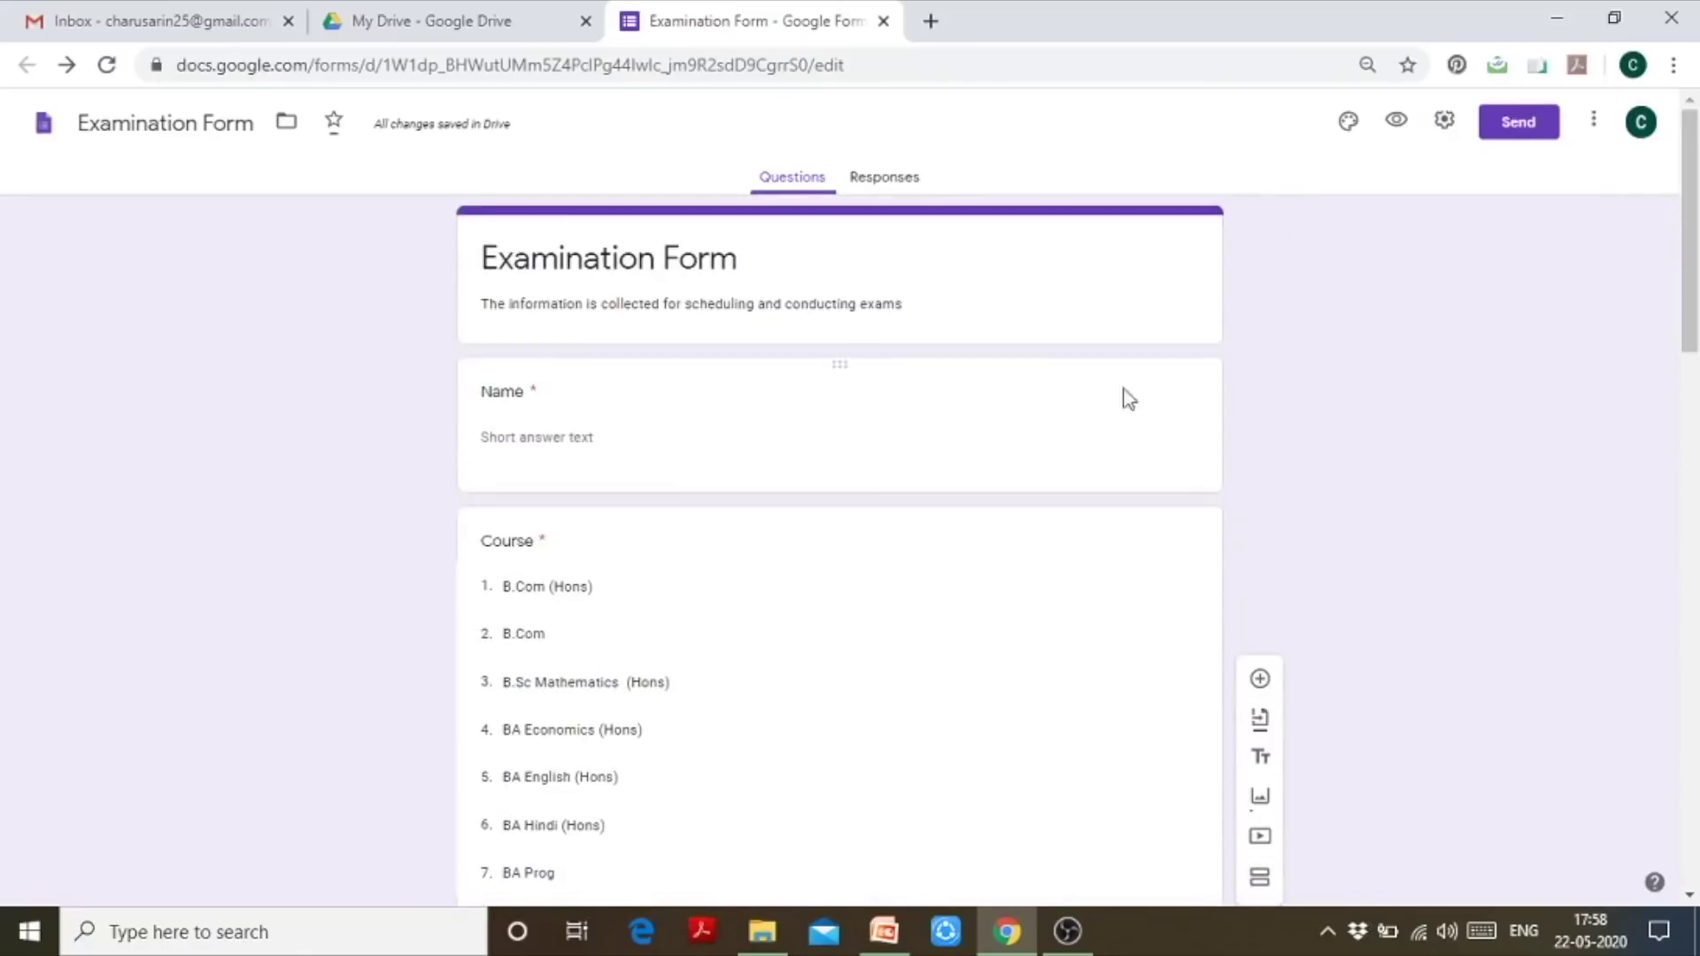
click(1397, 121)
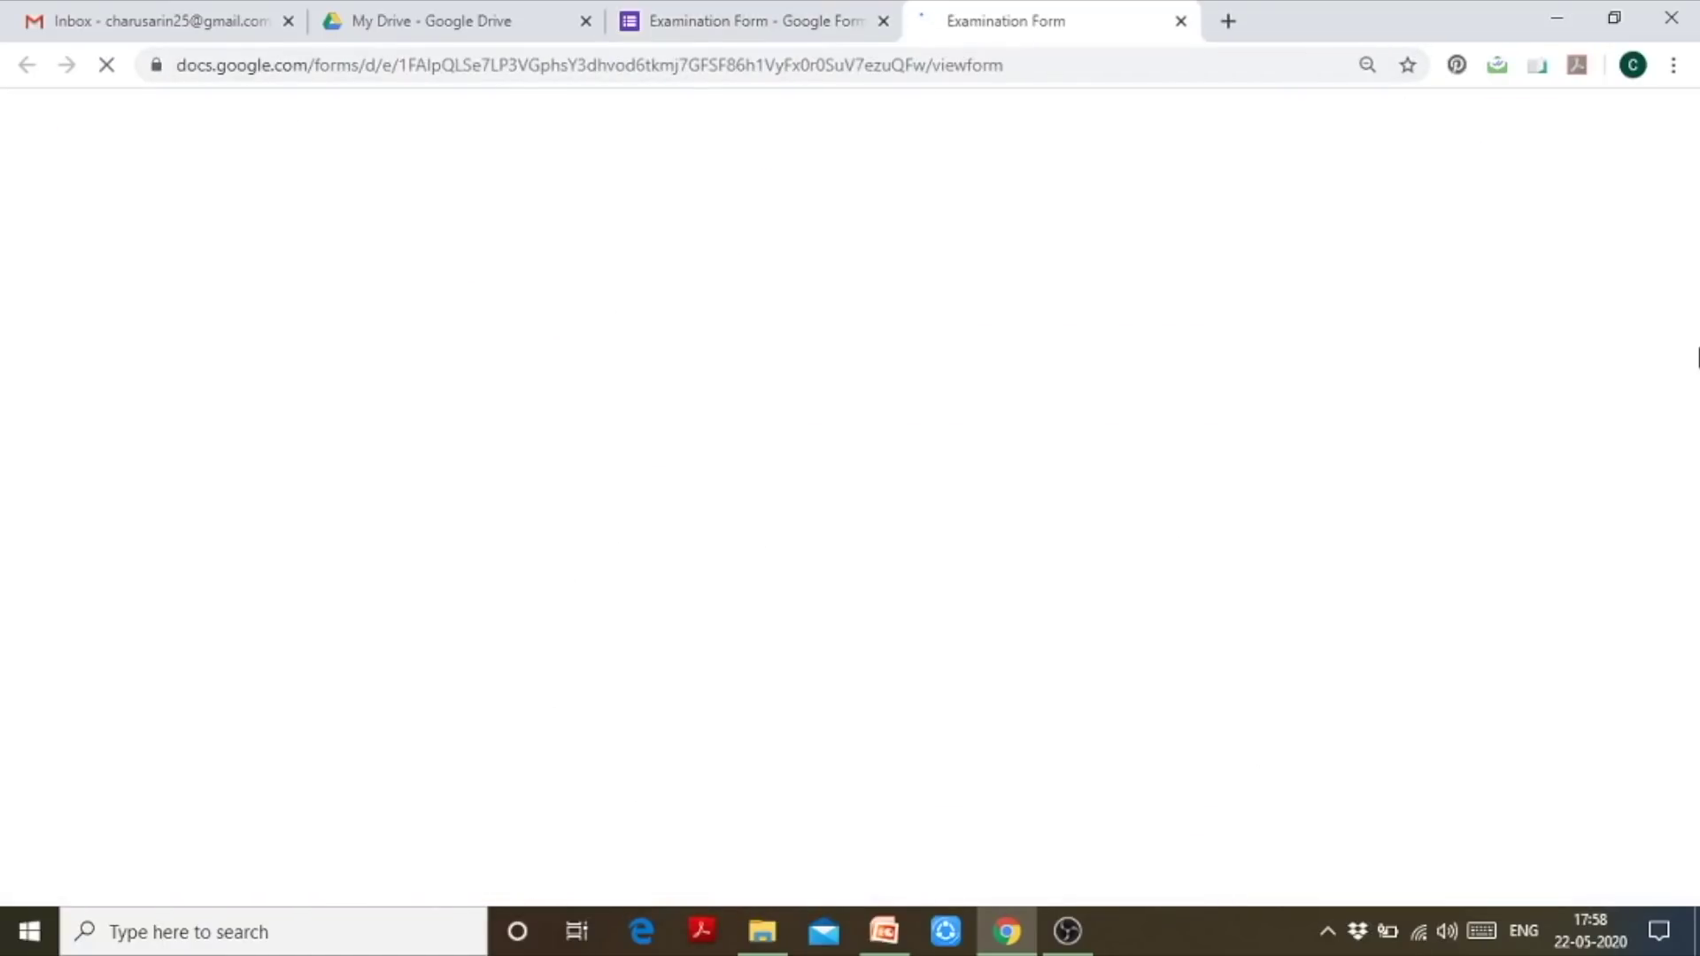
scroll(1691, 216, down, 2)
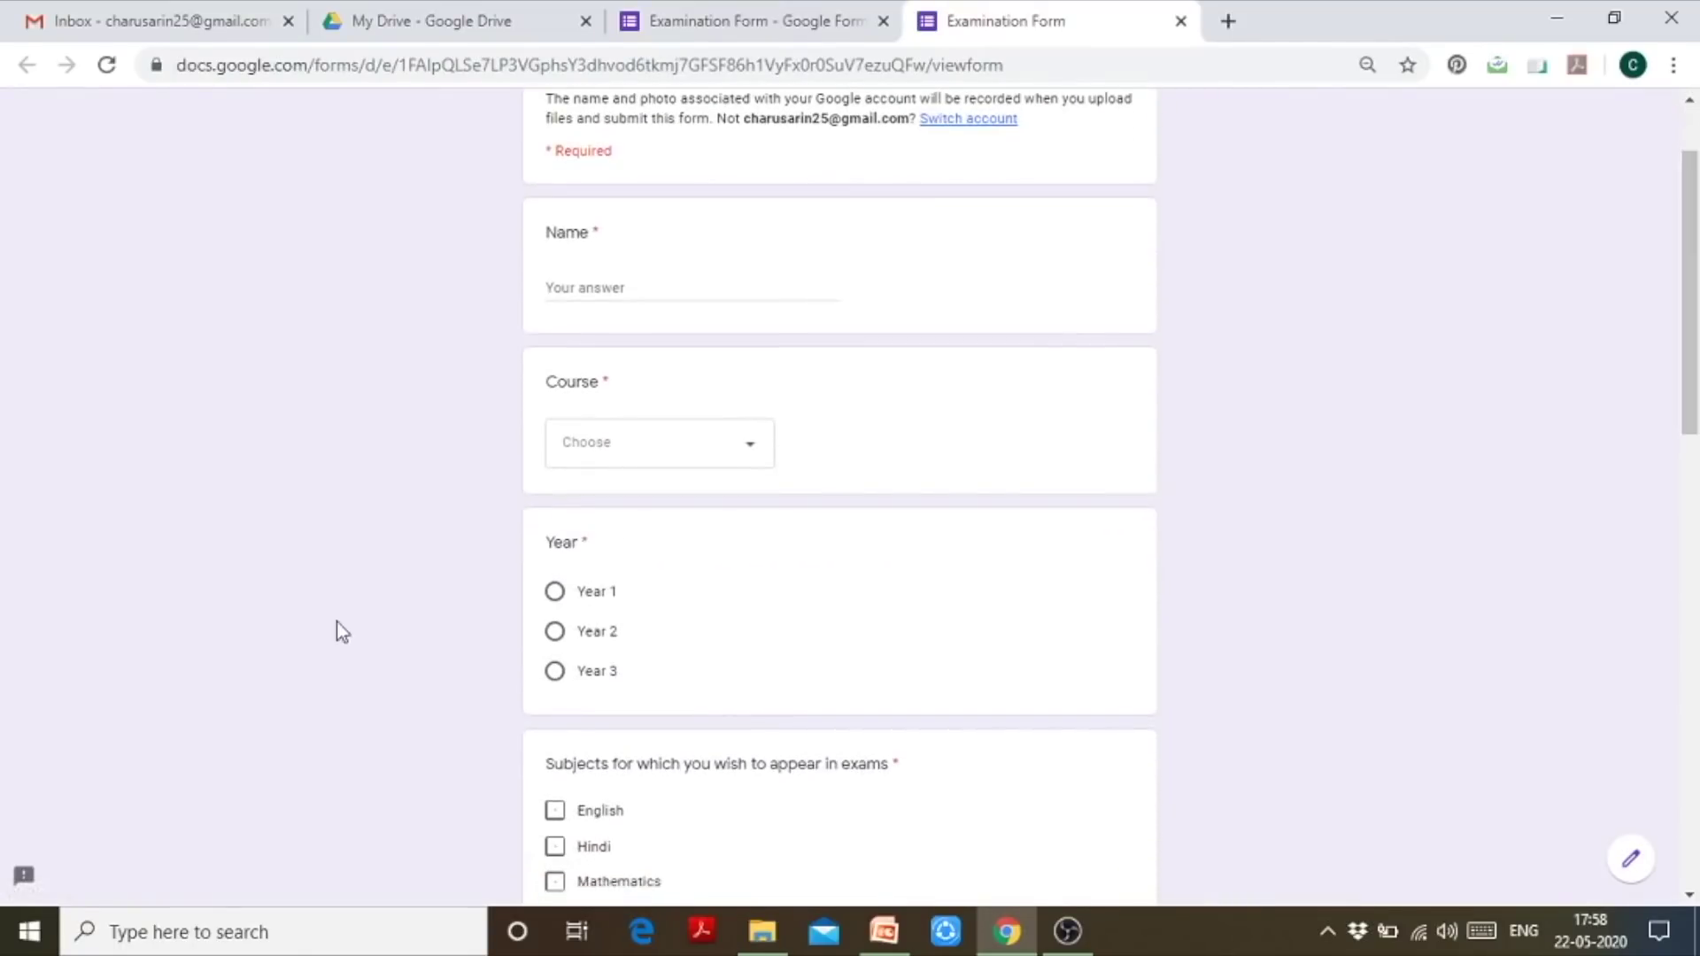
click(765, 463)
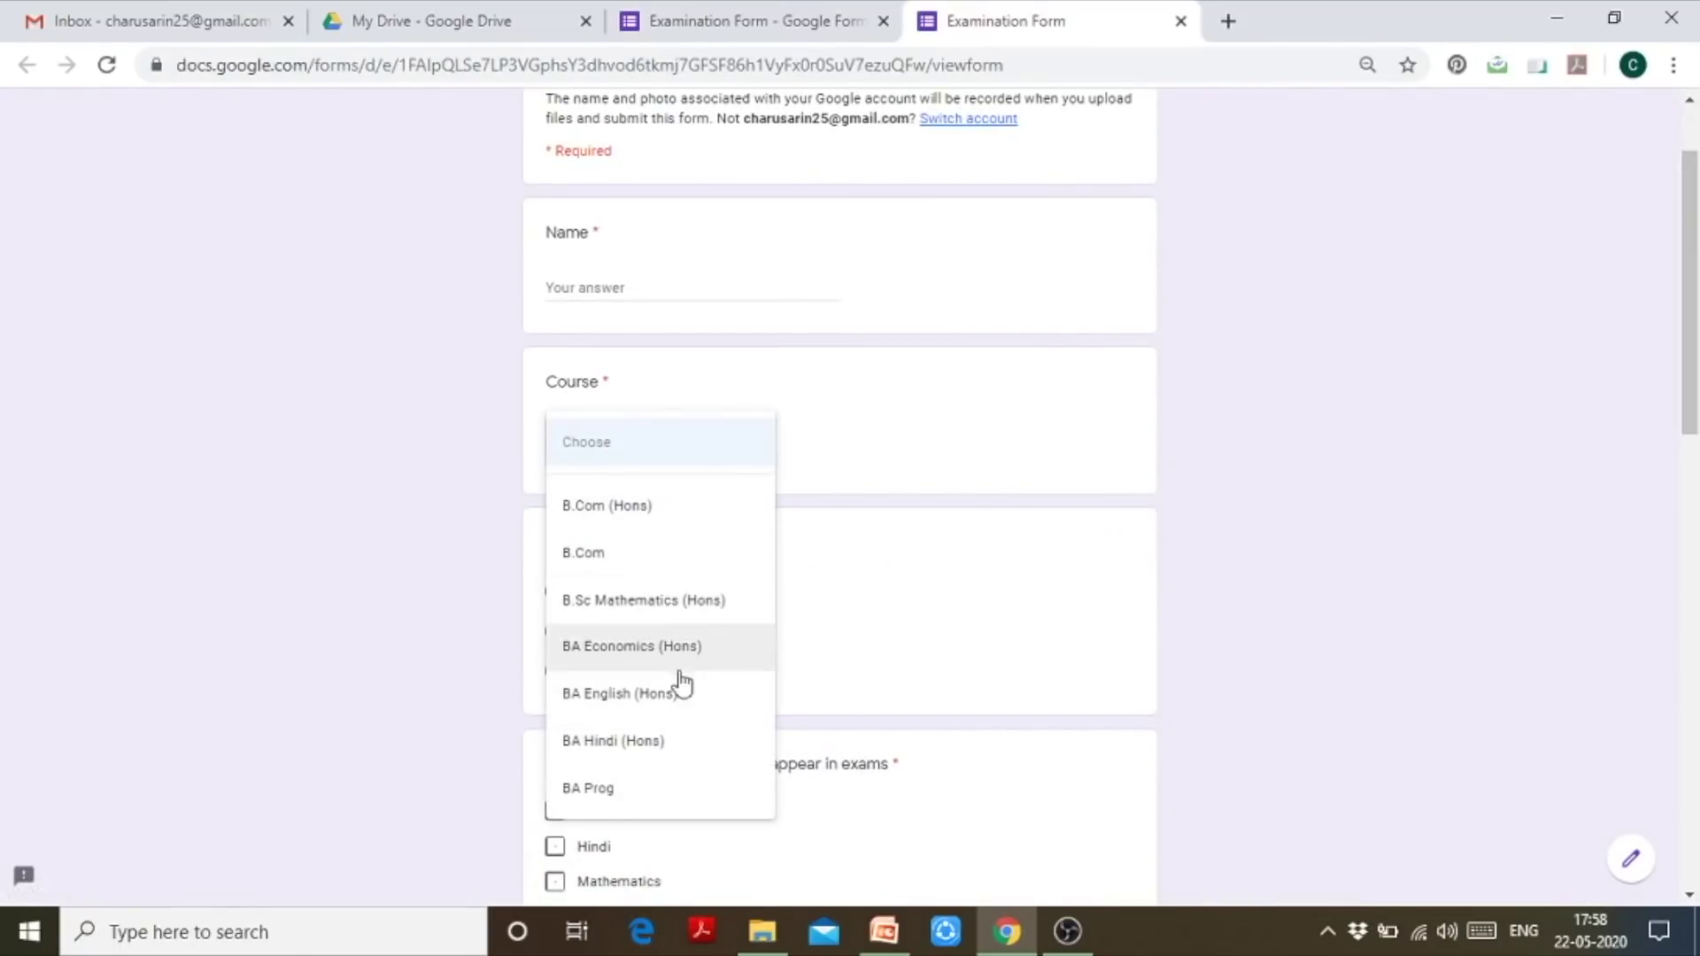
click(677, 600)
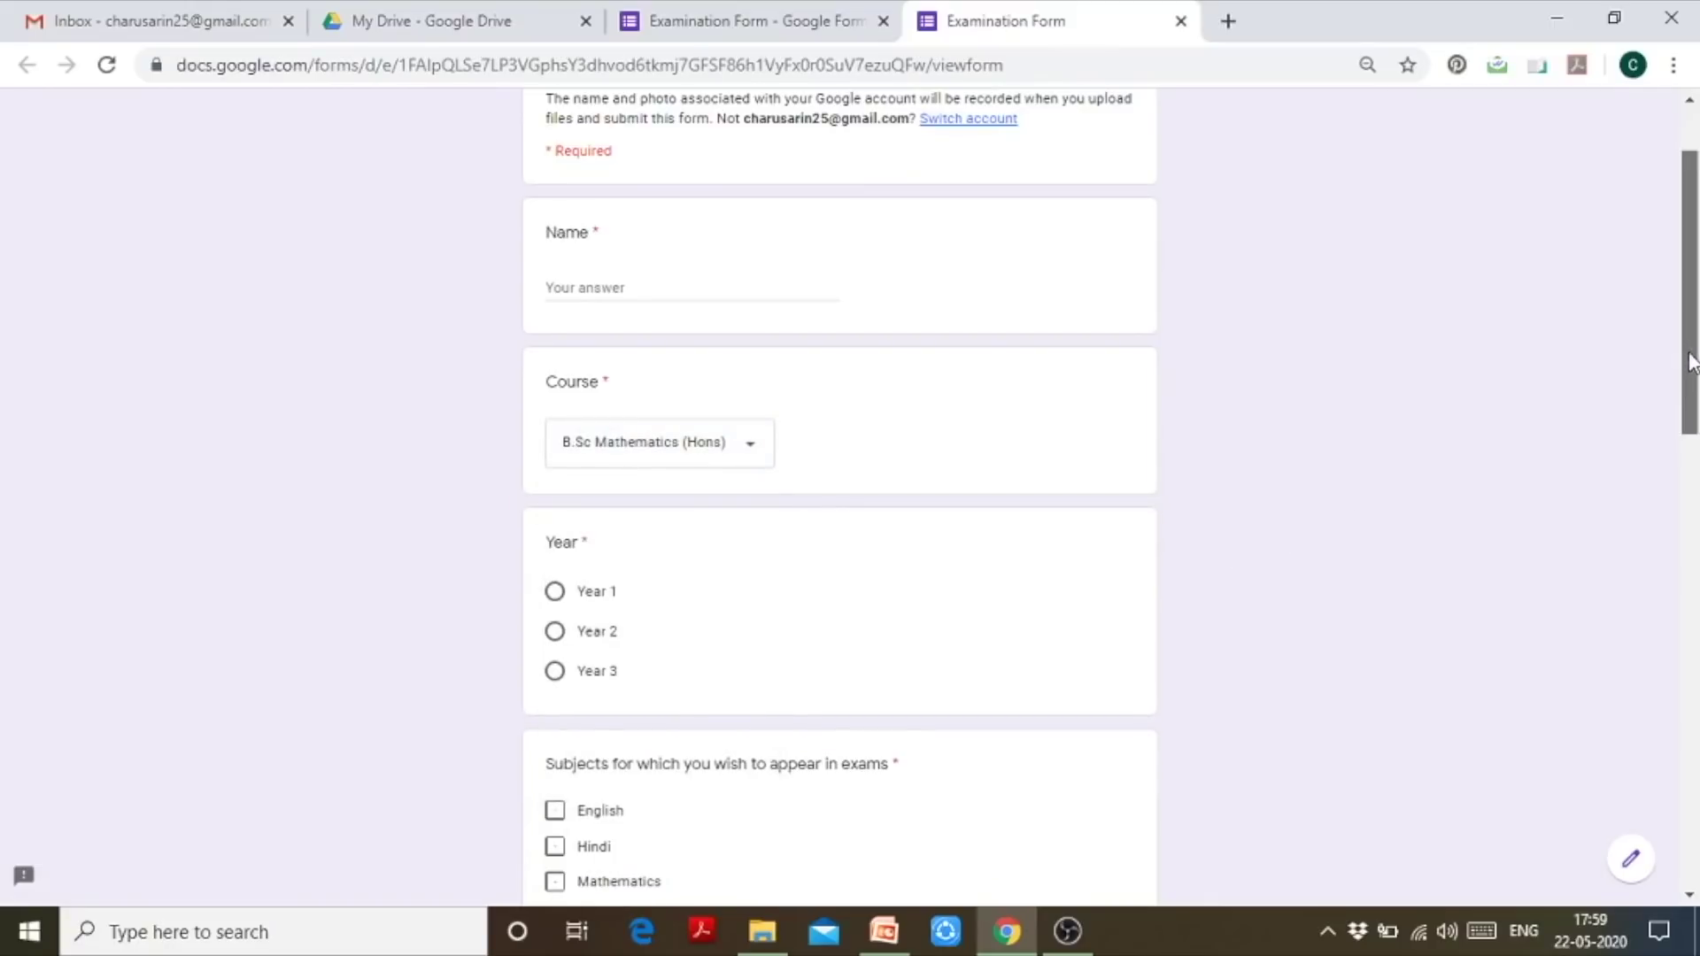
scroll(1650, 375, down, 5)
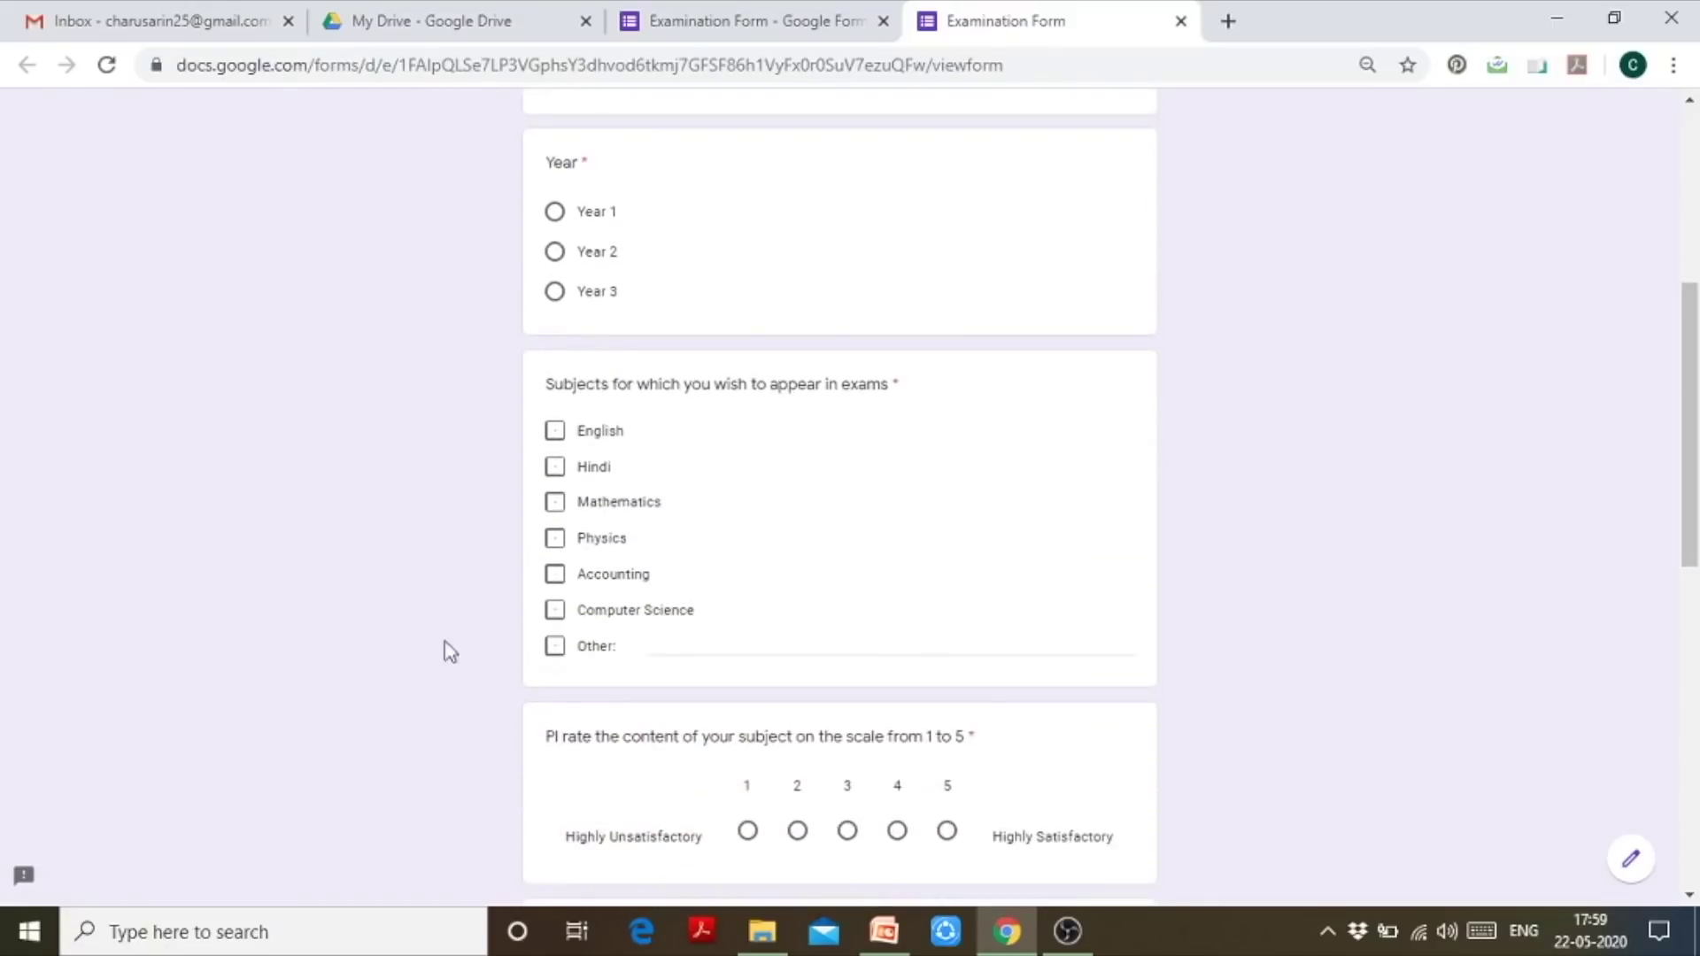
Try the Year 1 and Year 2 options of the Year question and settle on Year 3
click(554, 212)
click(554, 252)
click(555, 291)
Select English, Mathematics, Physics and Computer Science as exam subjects and rate the subject content 4 on the scale
click(554, 430)
click(554, 502)
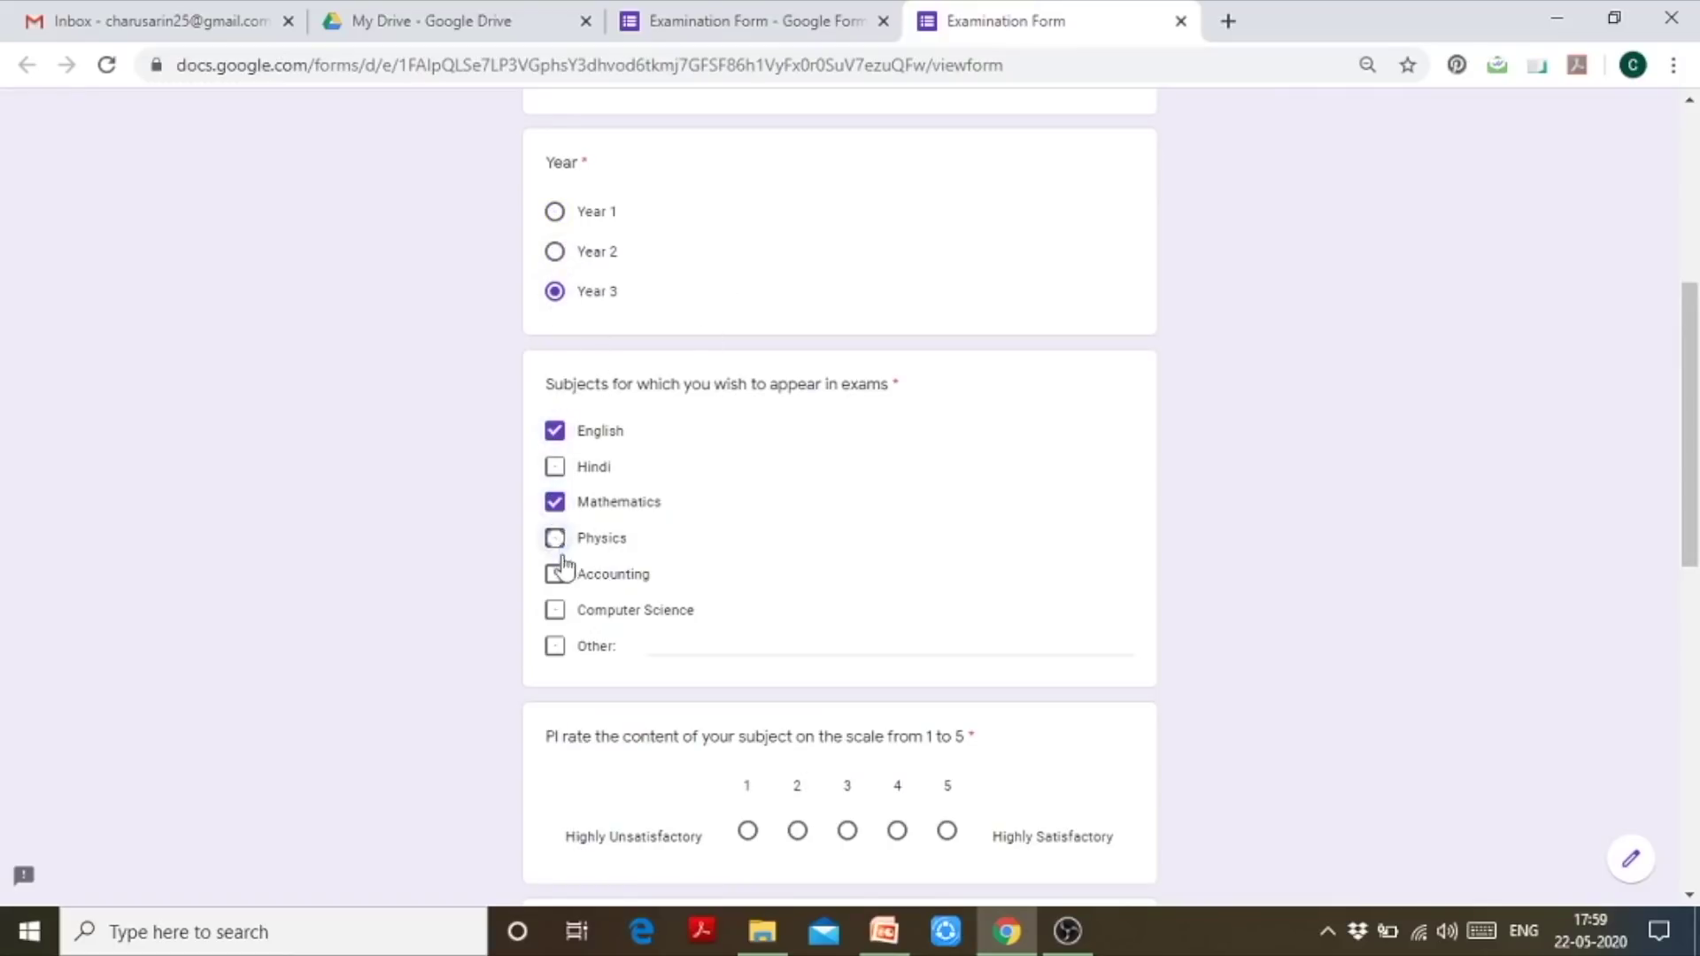
click(555, 537)
click(554, 609)
drag(1692, 408, 1692, 520)
click(897, 533)
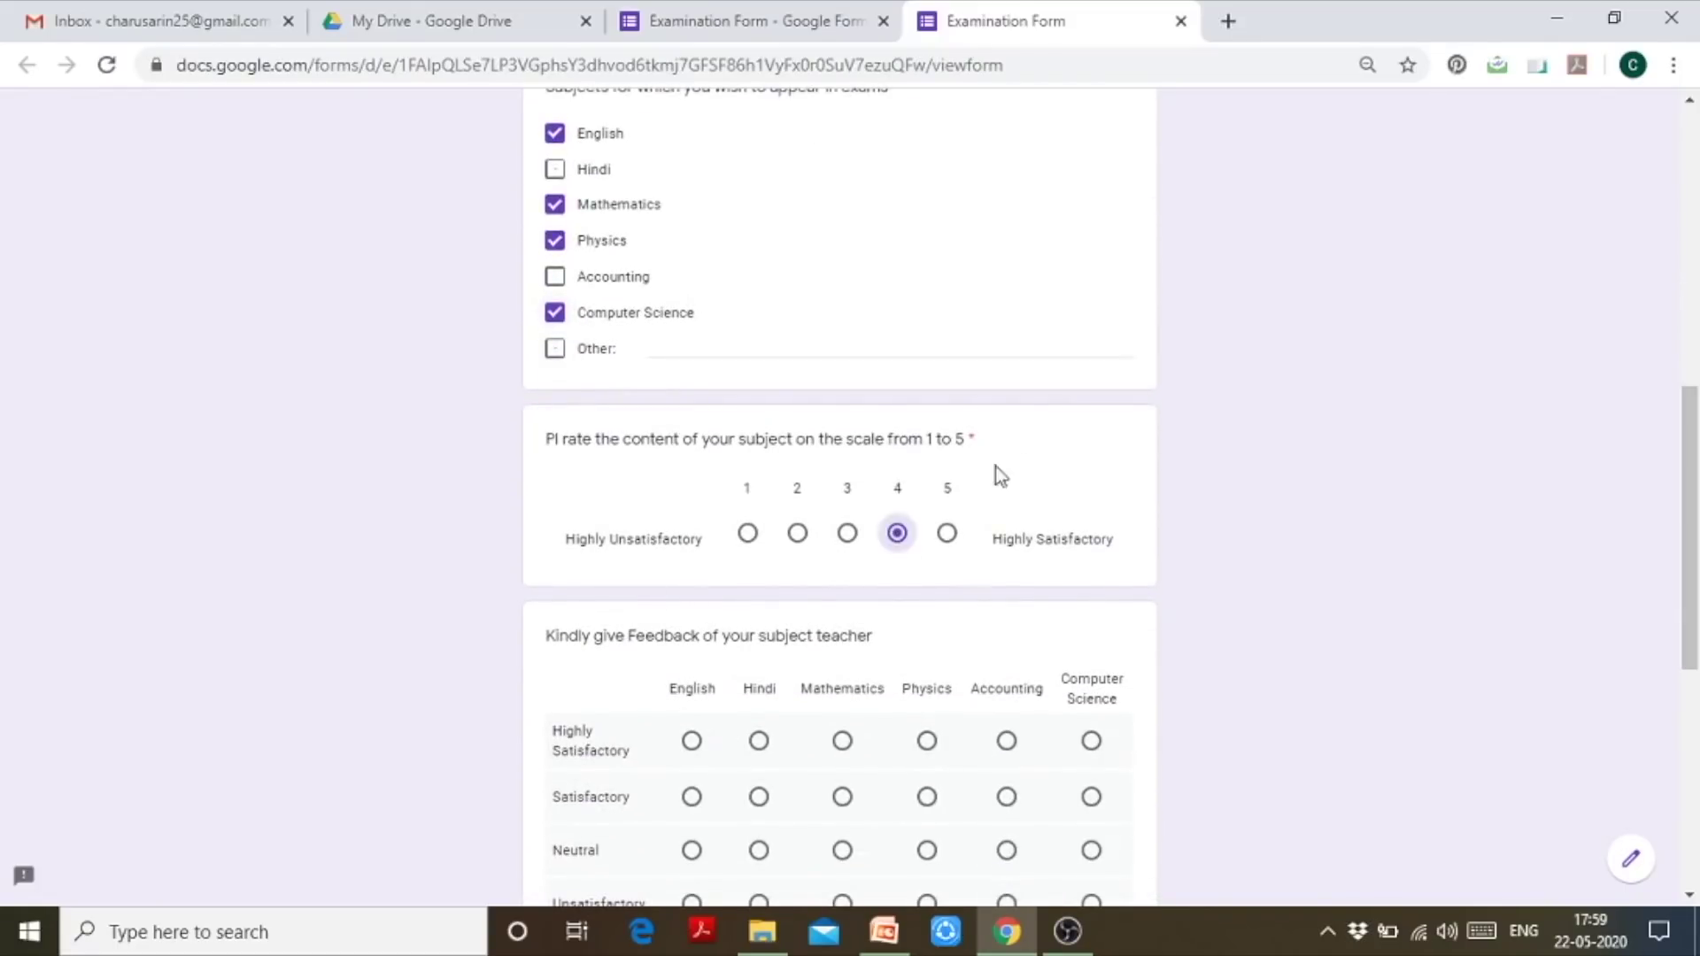
Mark the teacher feedback grid: English Highly Satisfactory, Mathematics Satisfactory, Physics Neutral, Hindi Unsatisfactory and Accounting Highly Unsatisfactory
scroll(964, 504, down, 2)
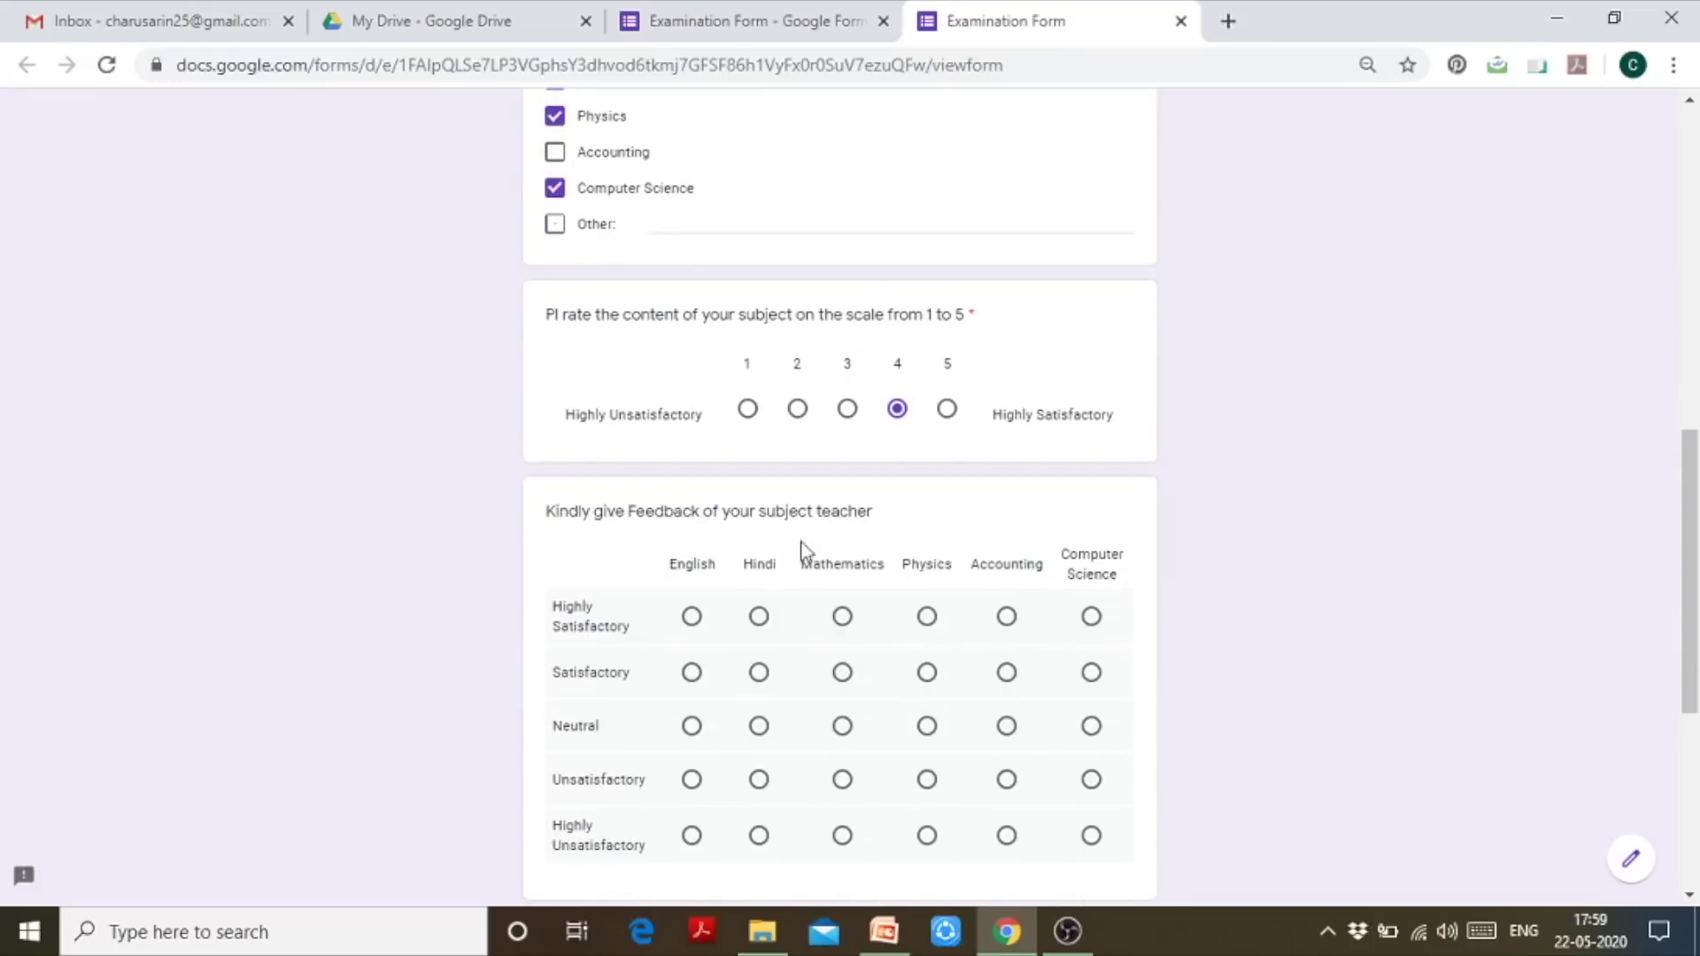
click(691, 618)
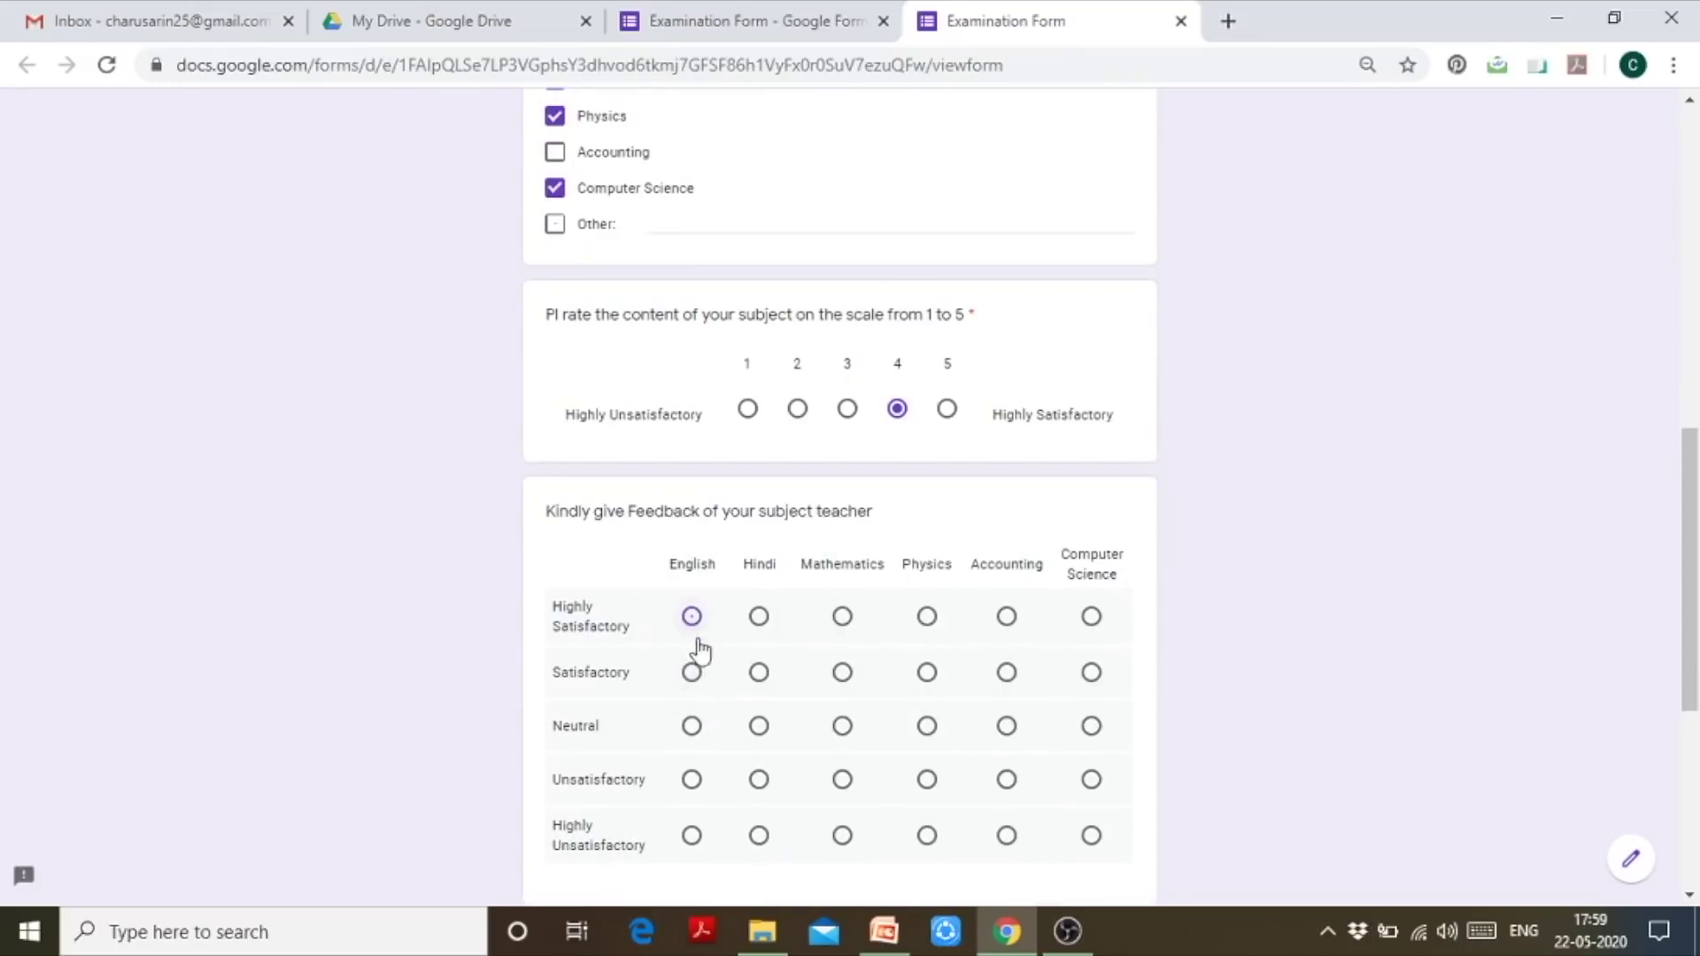
click(842, 675)
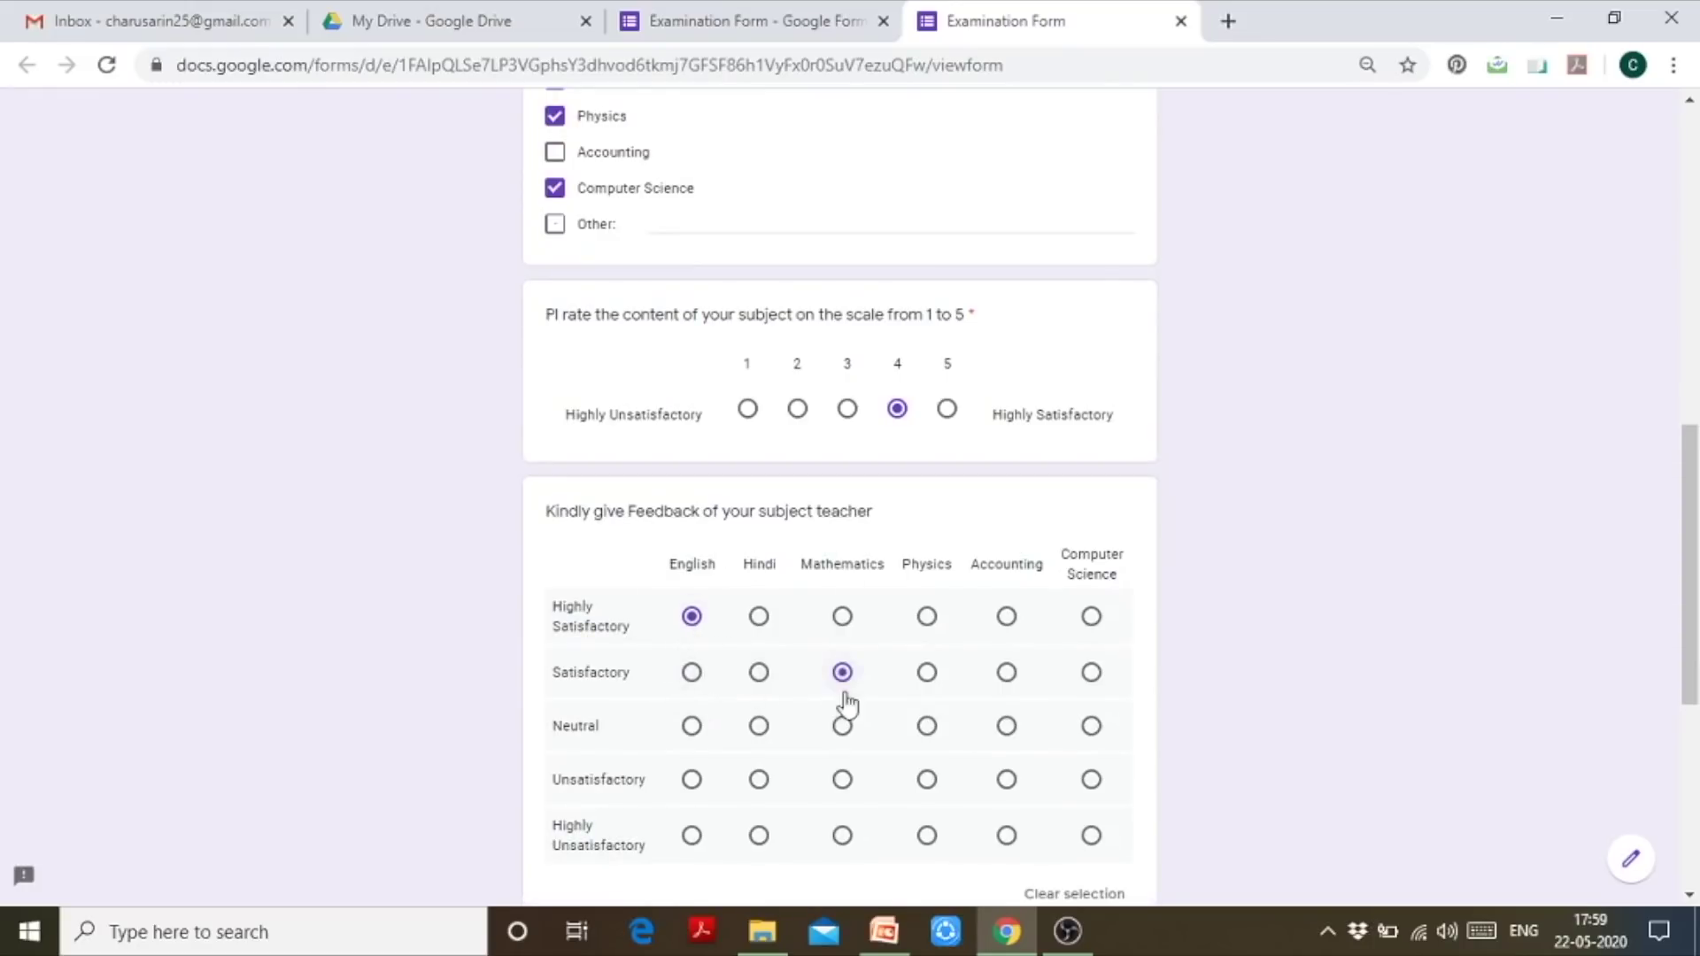
click(759, 783)
click(1007, 836)
click(927, 728)
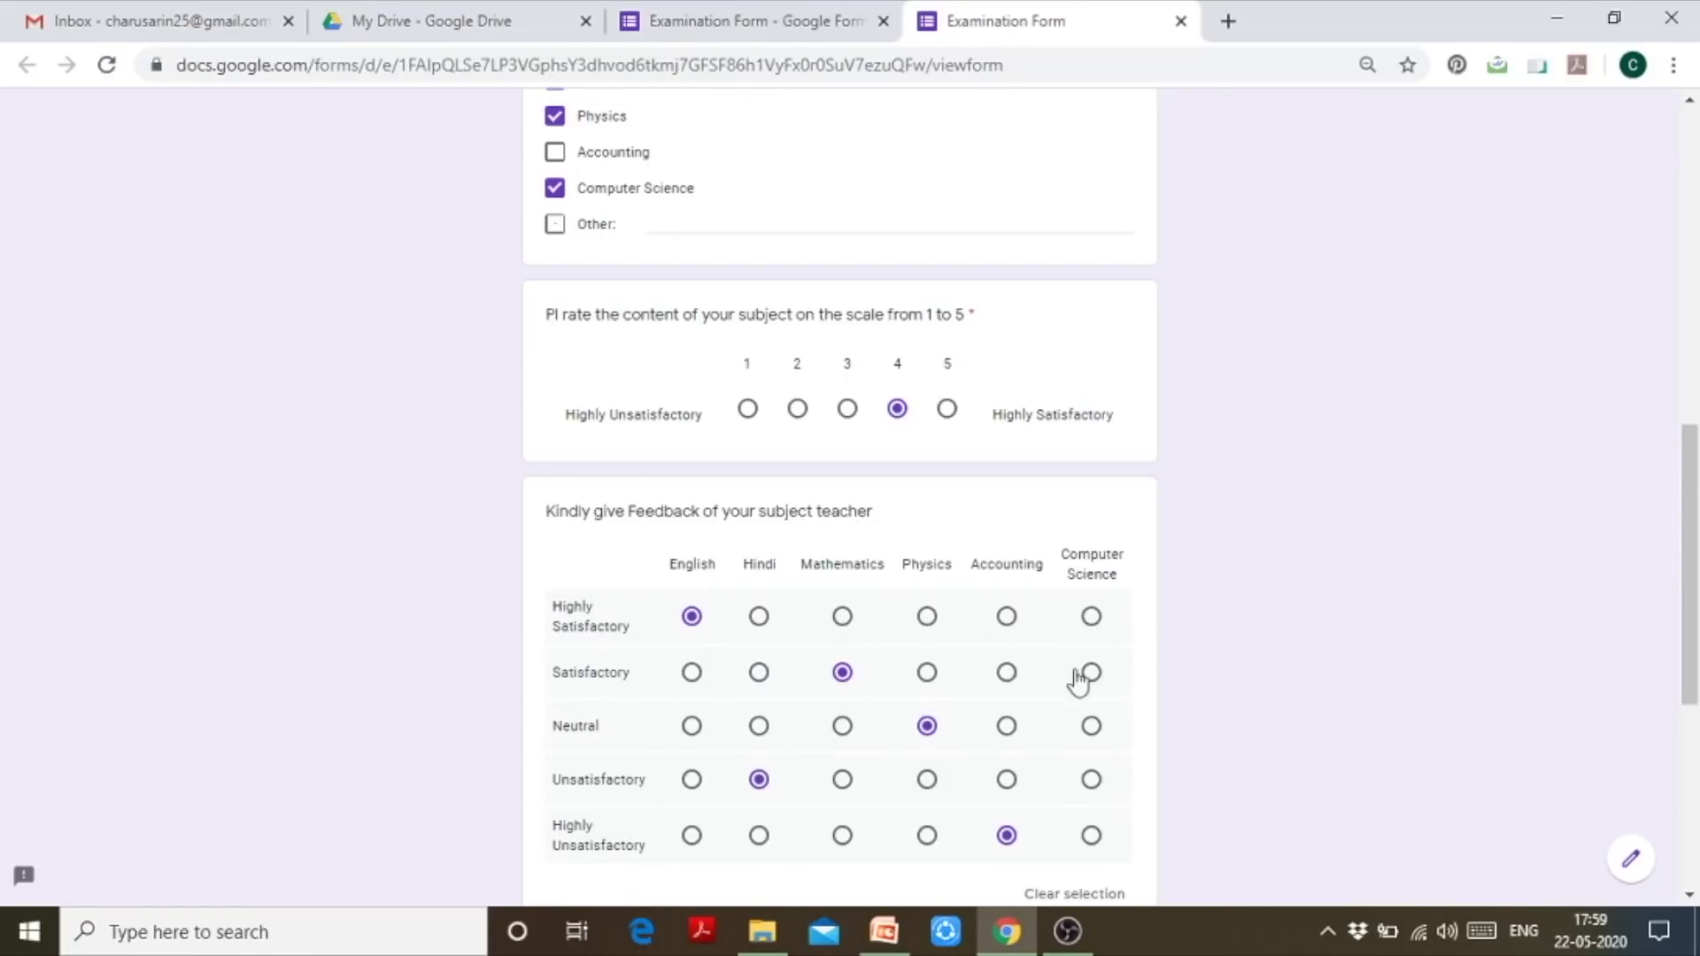
Examine the device and My Drive sources for the ID Proof upload and close the file picker without choosing a file
scroll(1240, 498, down, 3)
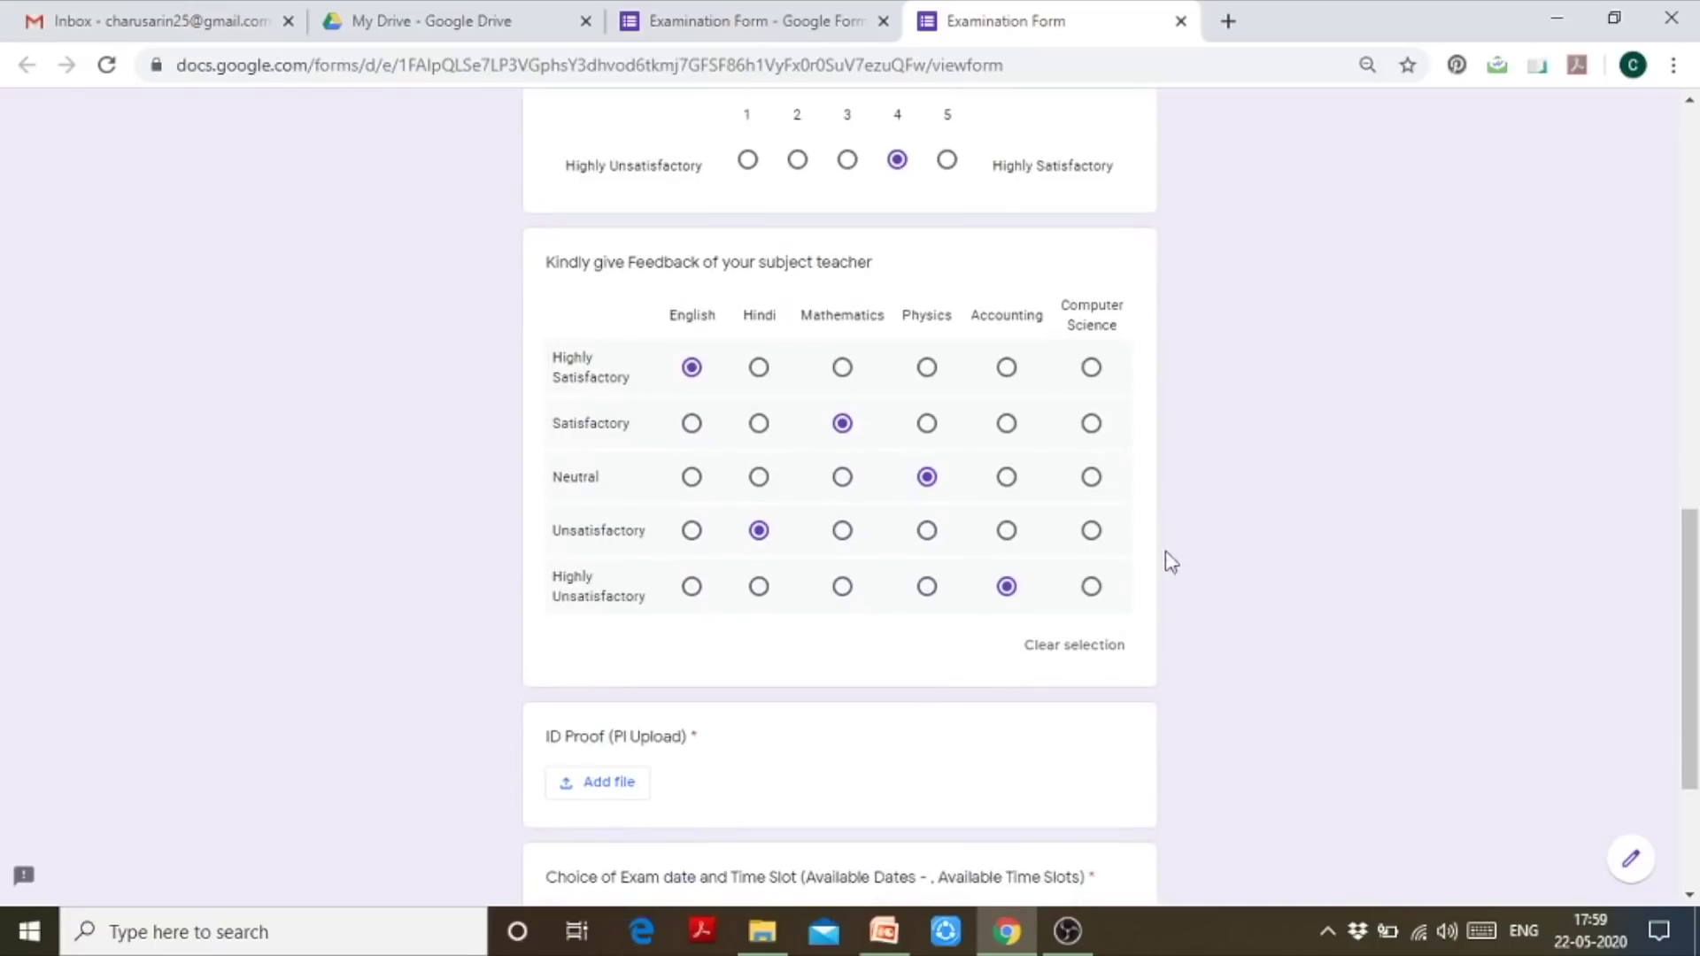
scroll(1047, 619, down, 3)
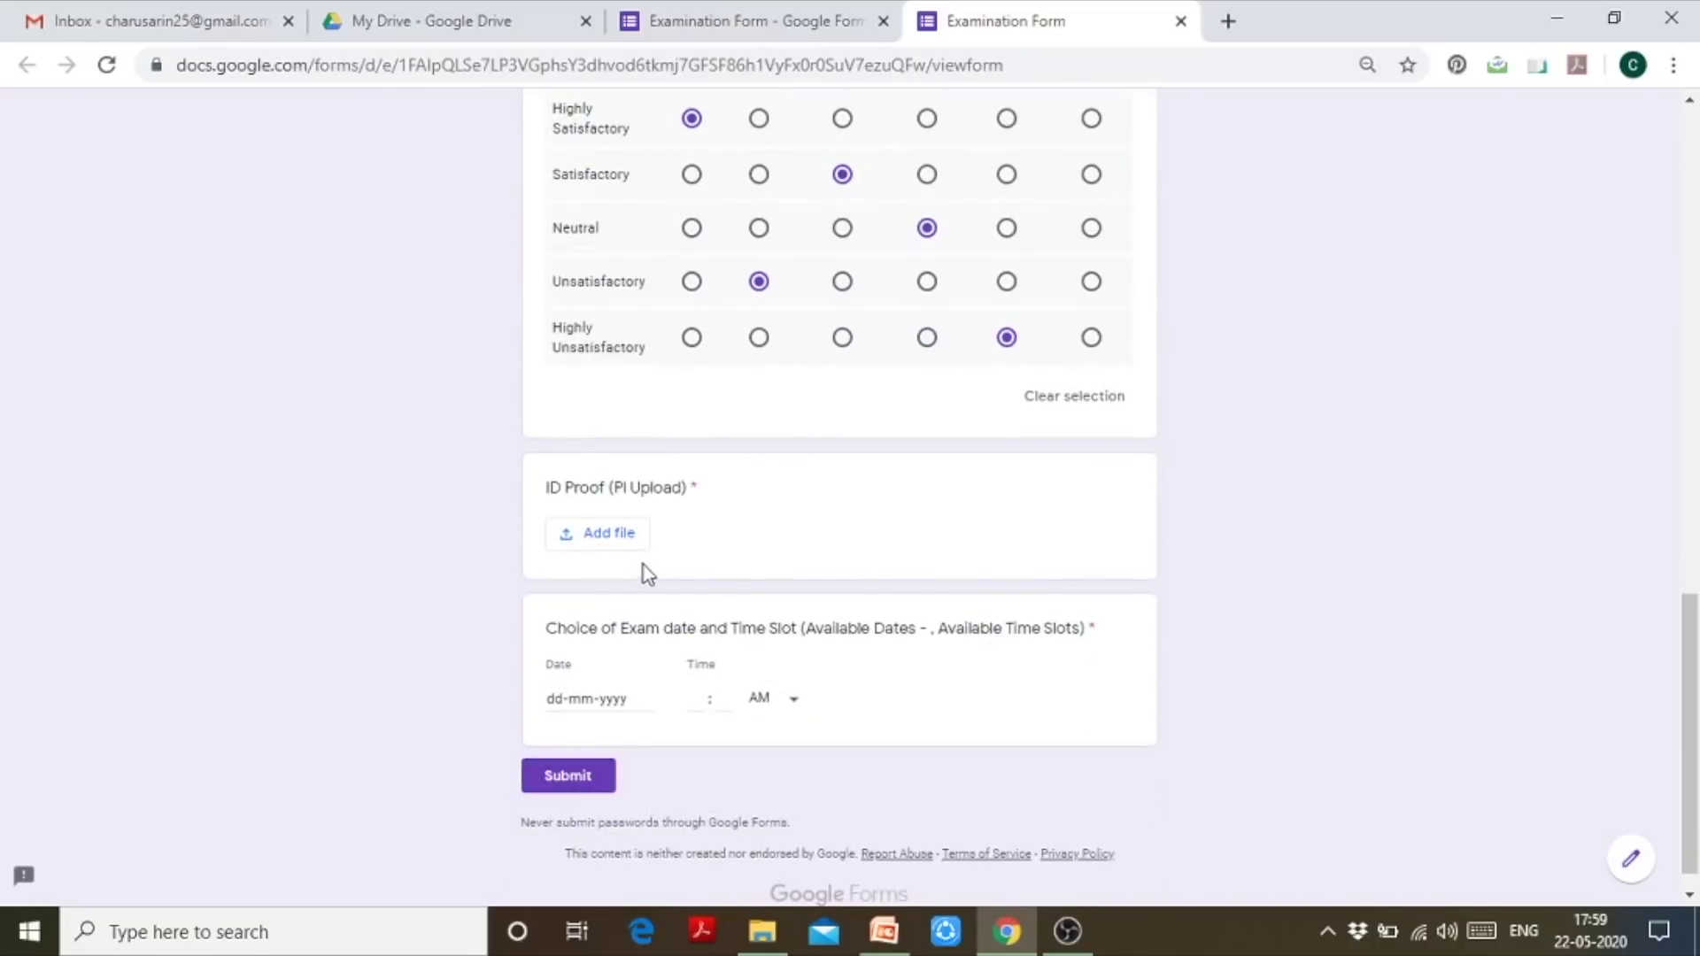
click(592, 537)
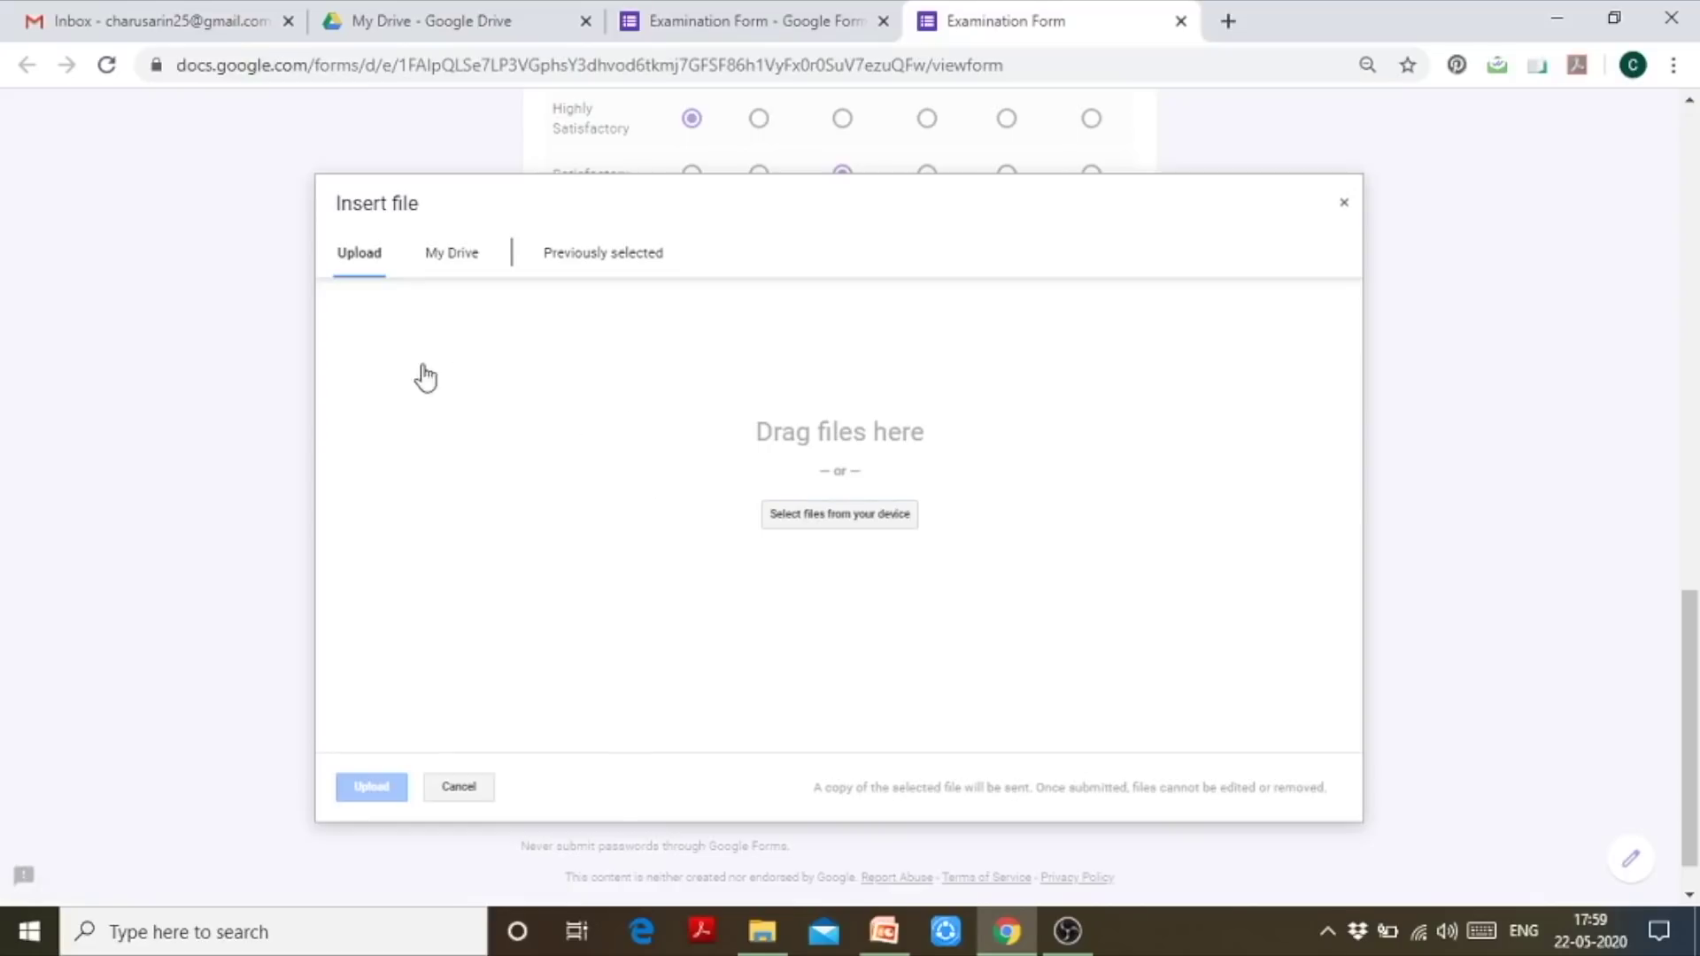
click(850, 522)
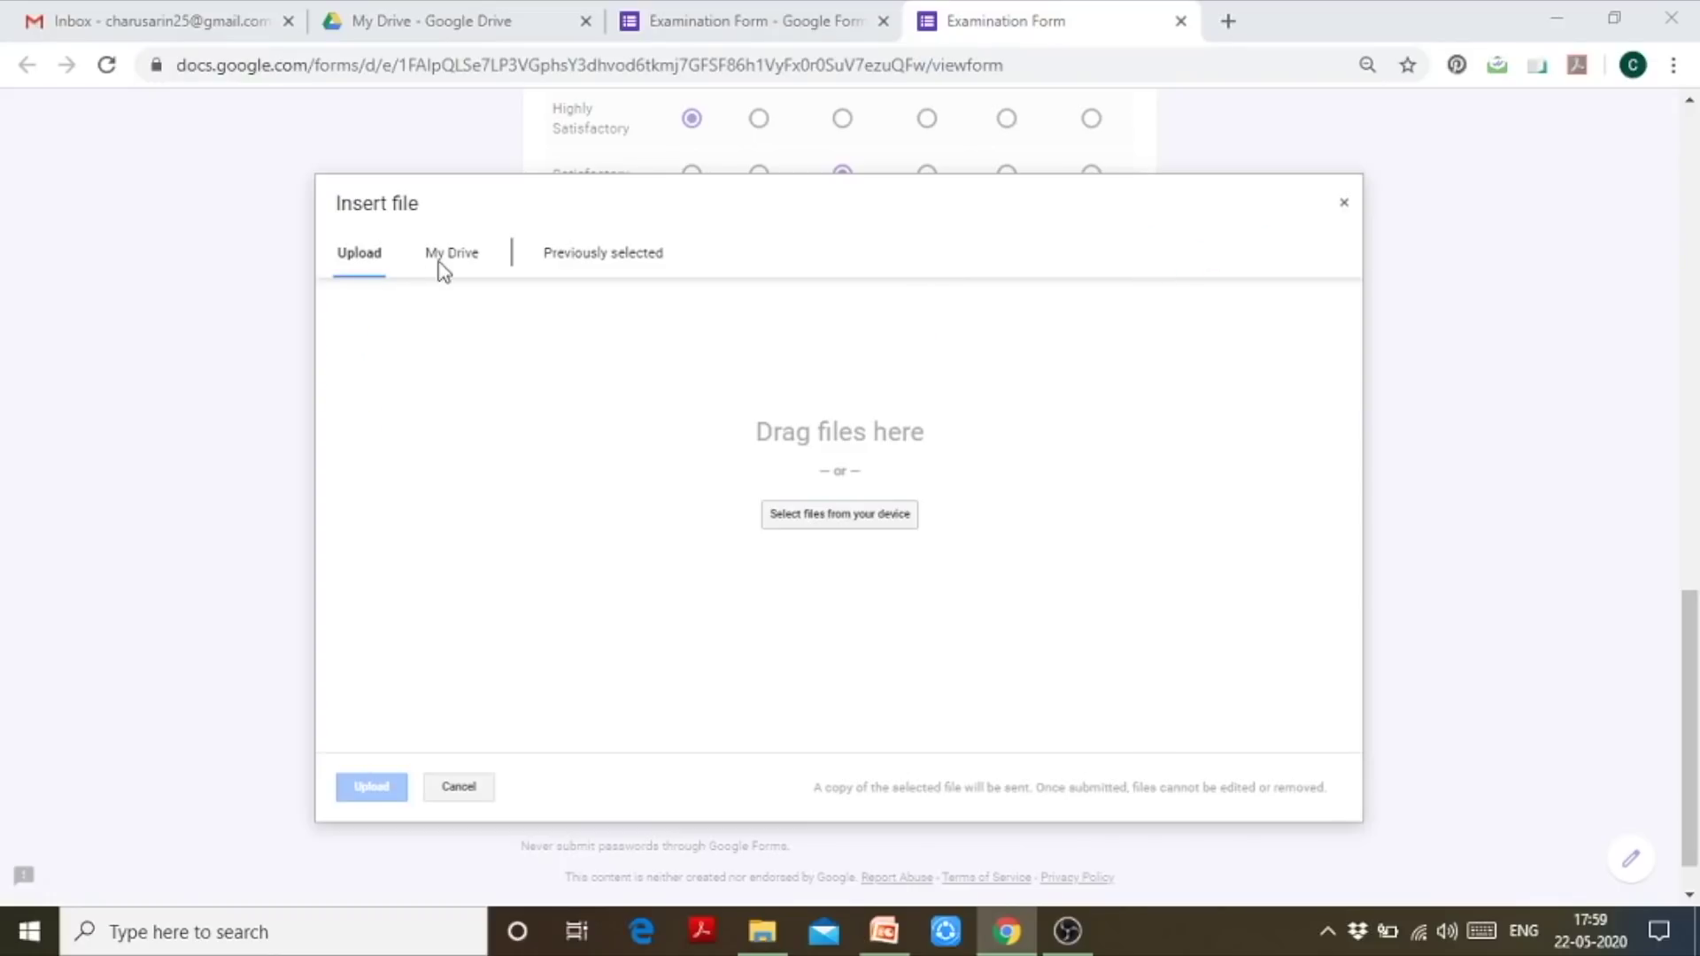
click(822, 20)
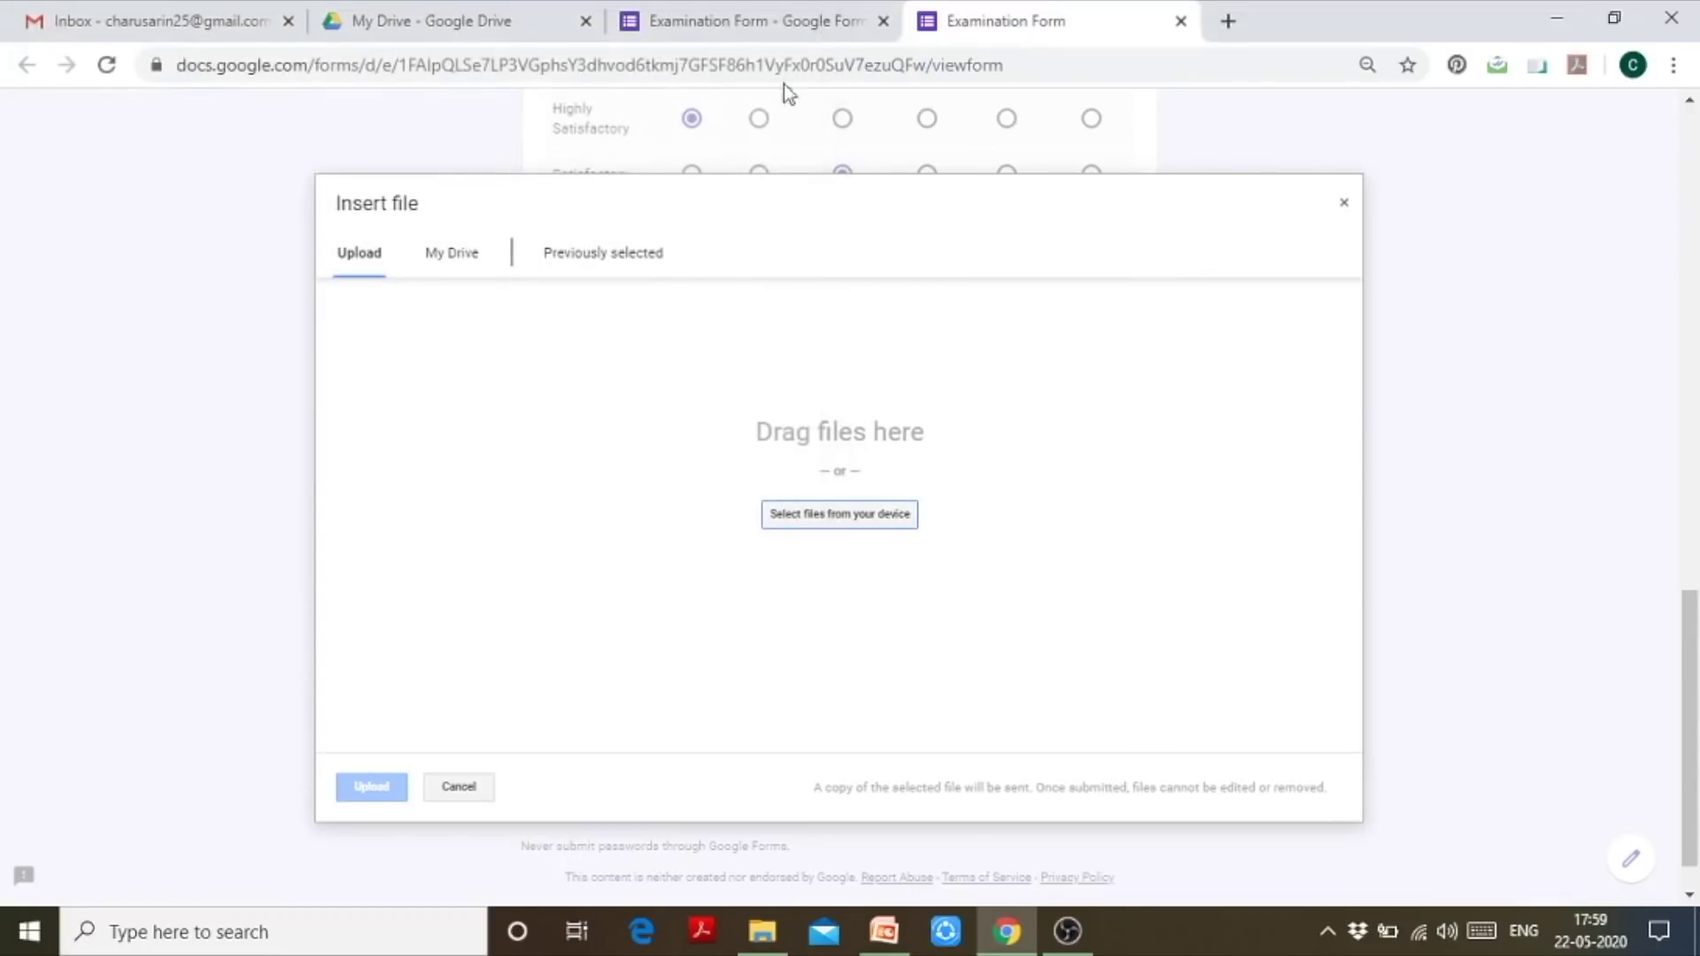
click(479, 255)
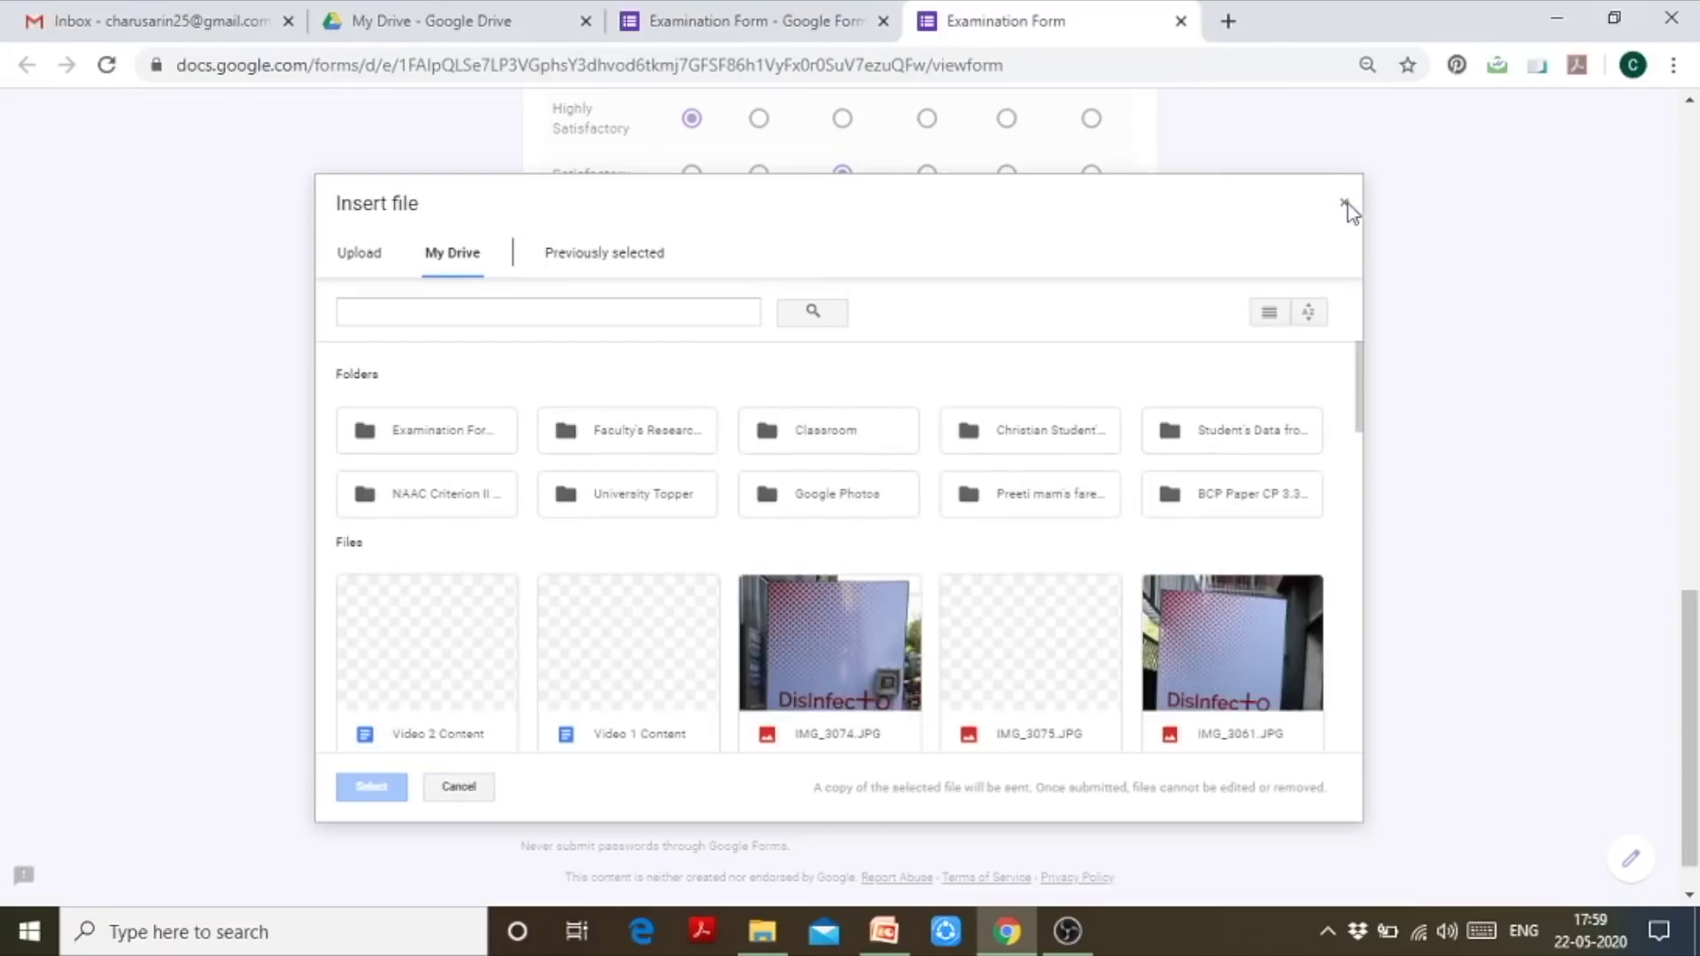
click(1346, 209)
Answer the exam date and time slot question with 26-05-2020 at 09:00 AM
scroll(1176, 657, down, 1)
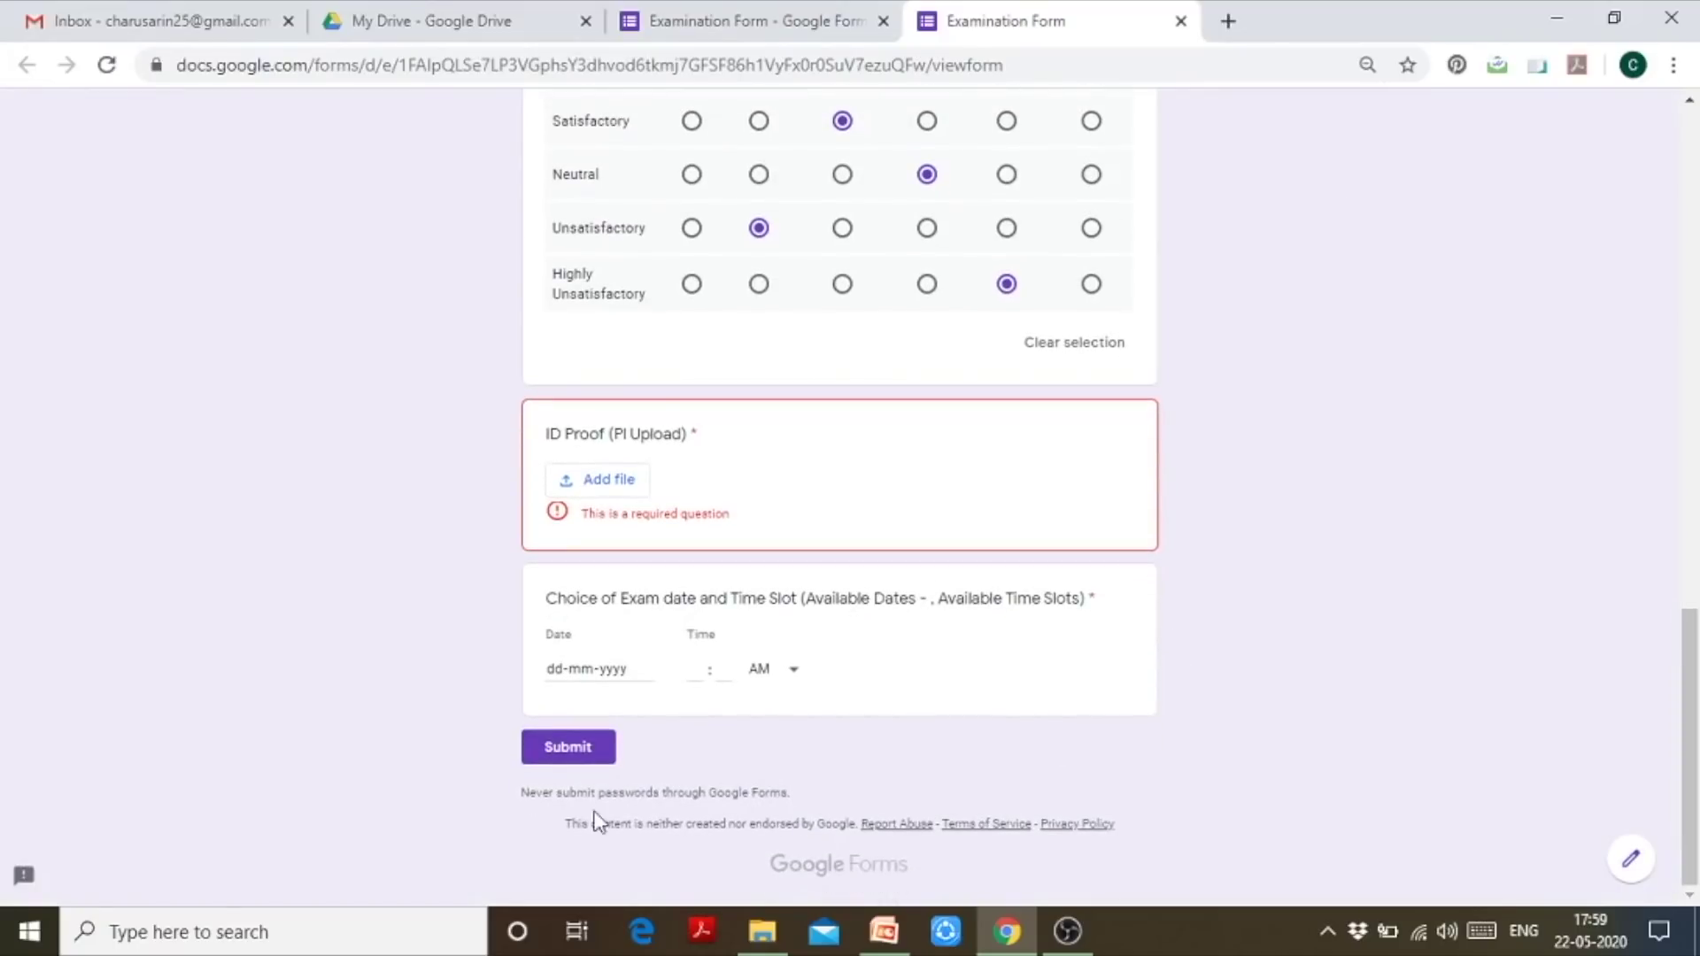
click(644, 670)
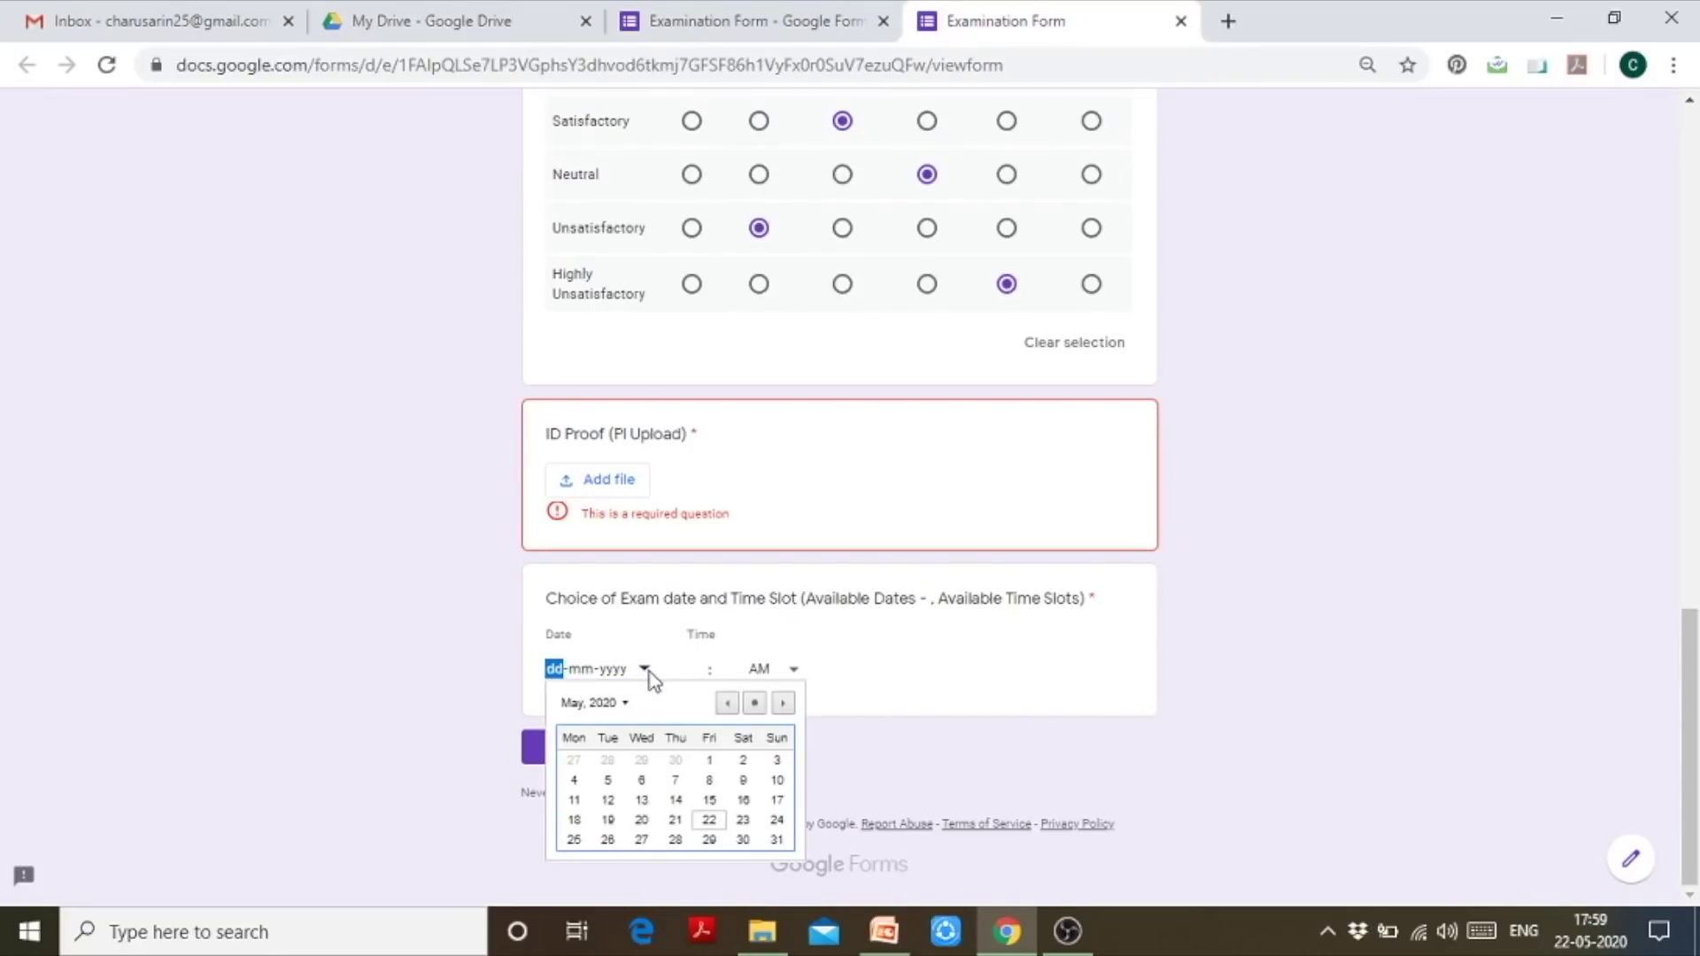
click(607, 839)
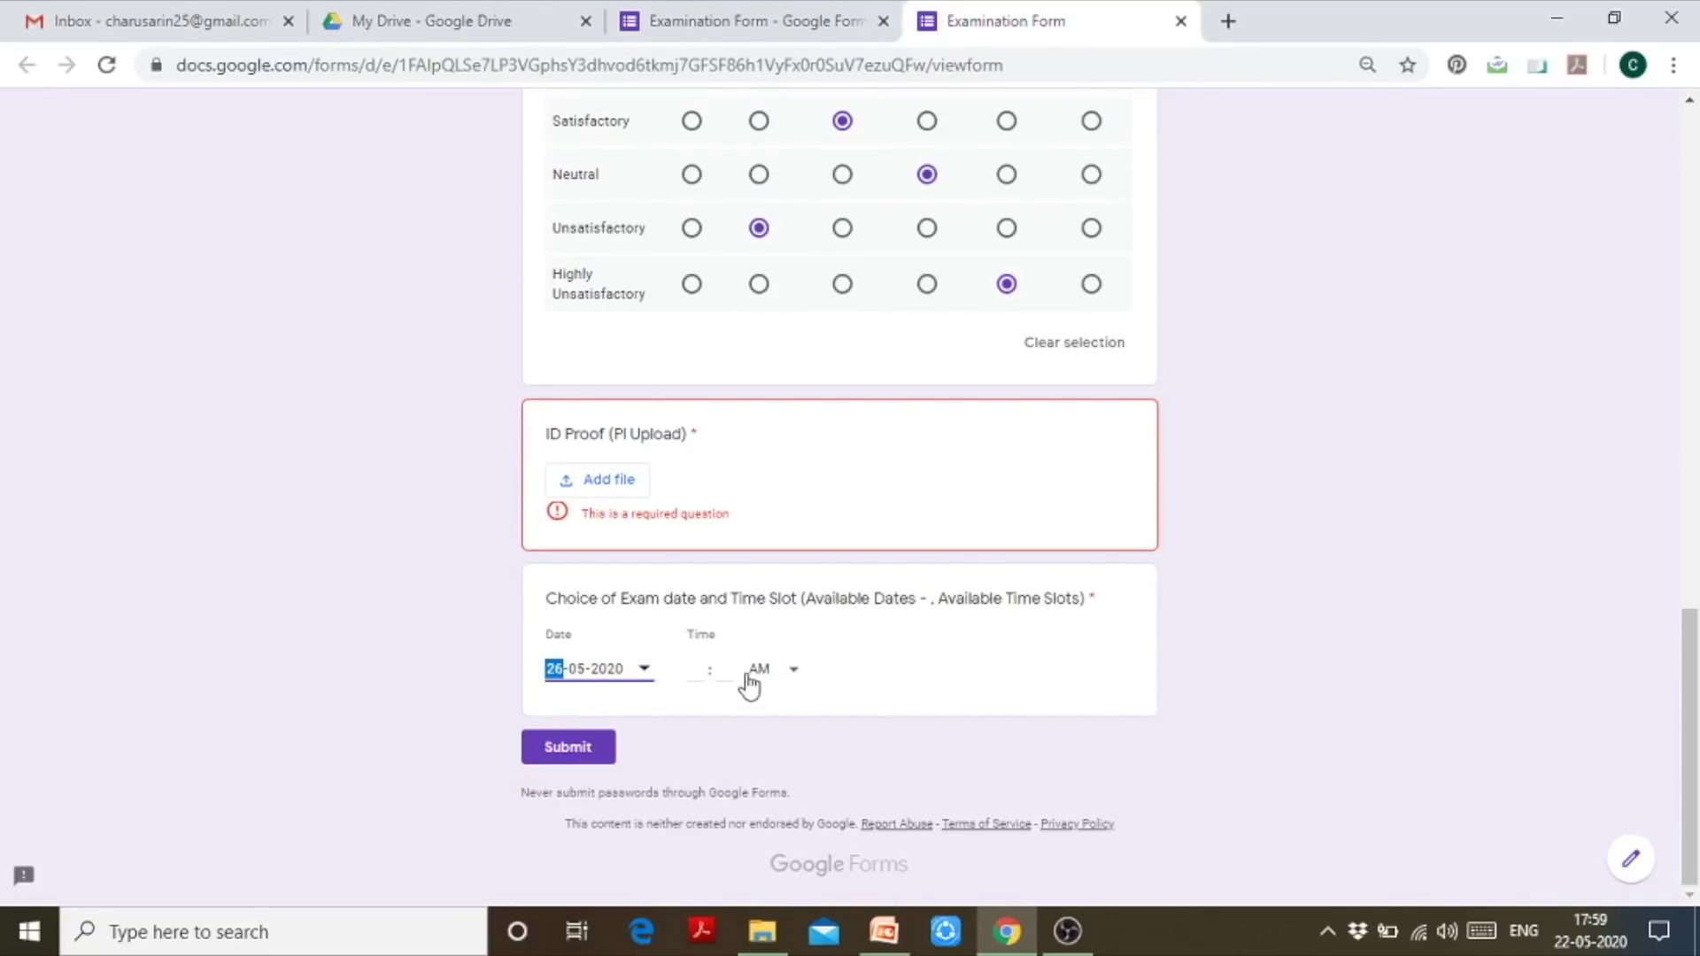
click(697, 670)
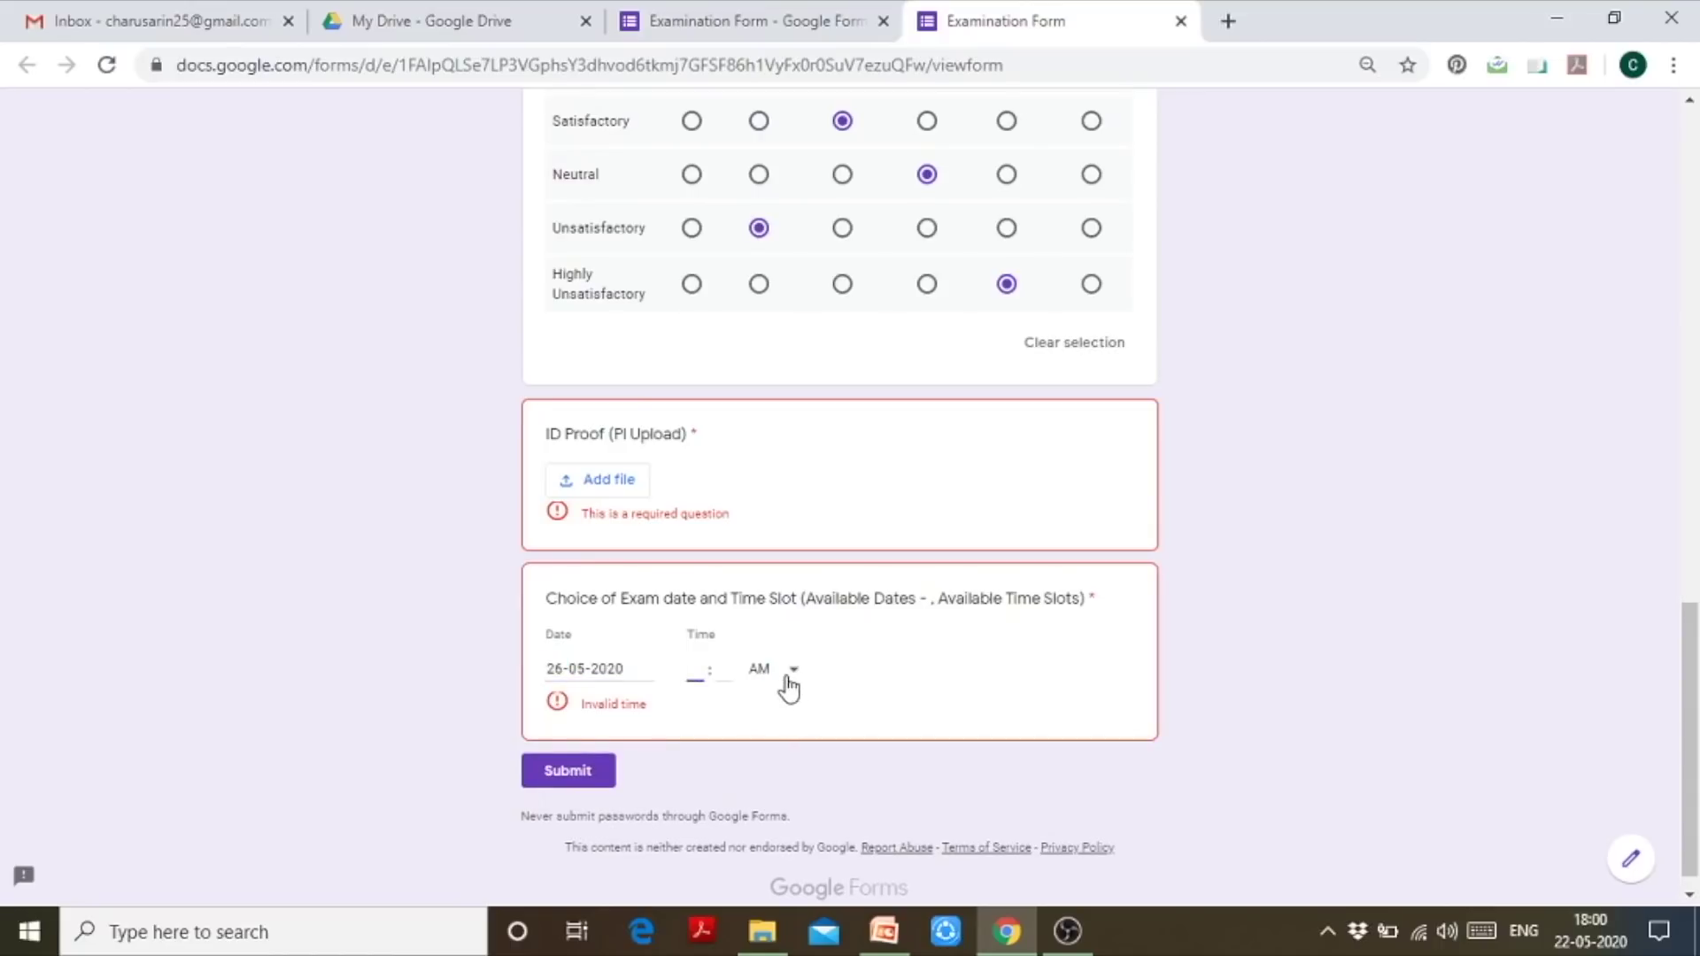
click(795, 671)
click(784, 678)
key(Tab)
text(00)
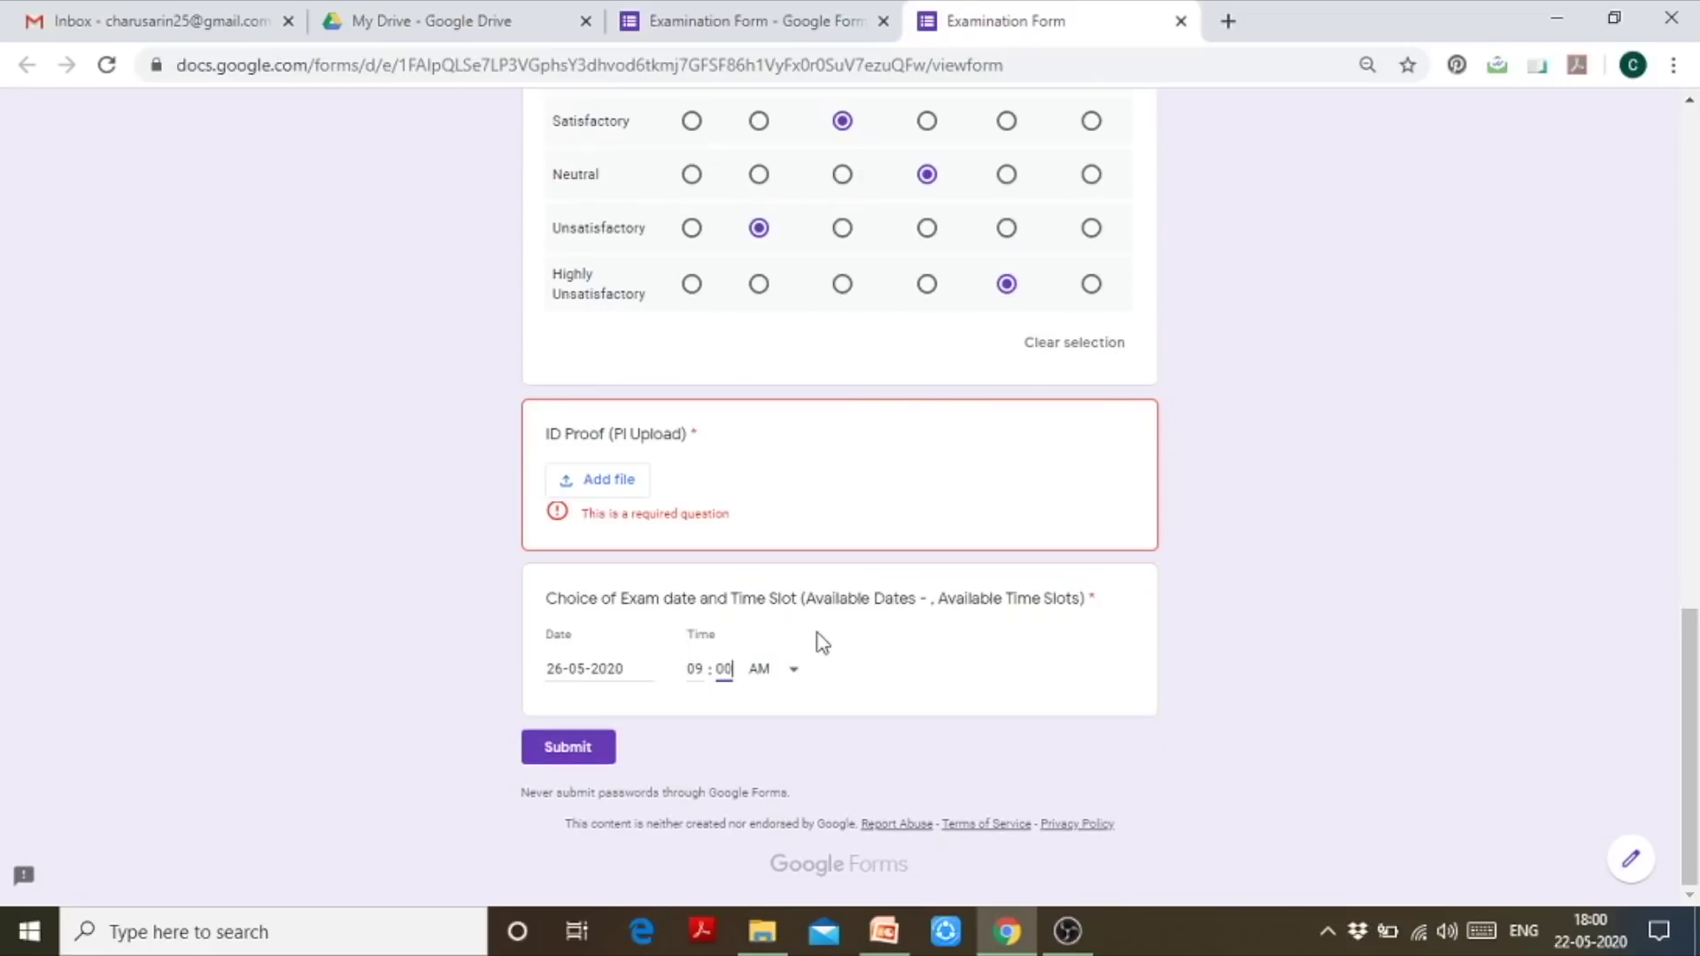
Try to submit the form with Name and ID Proof left empty and check the whole form for flagged required questions
click(561, 749)
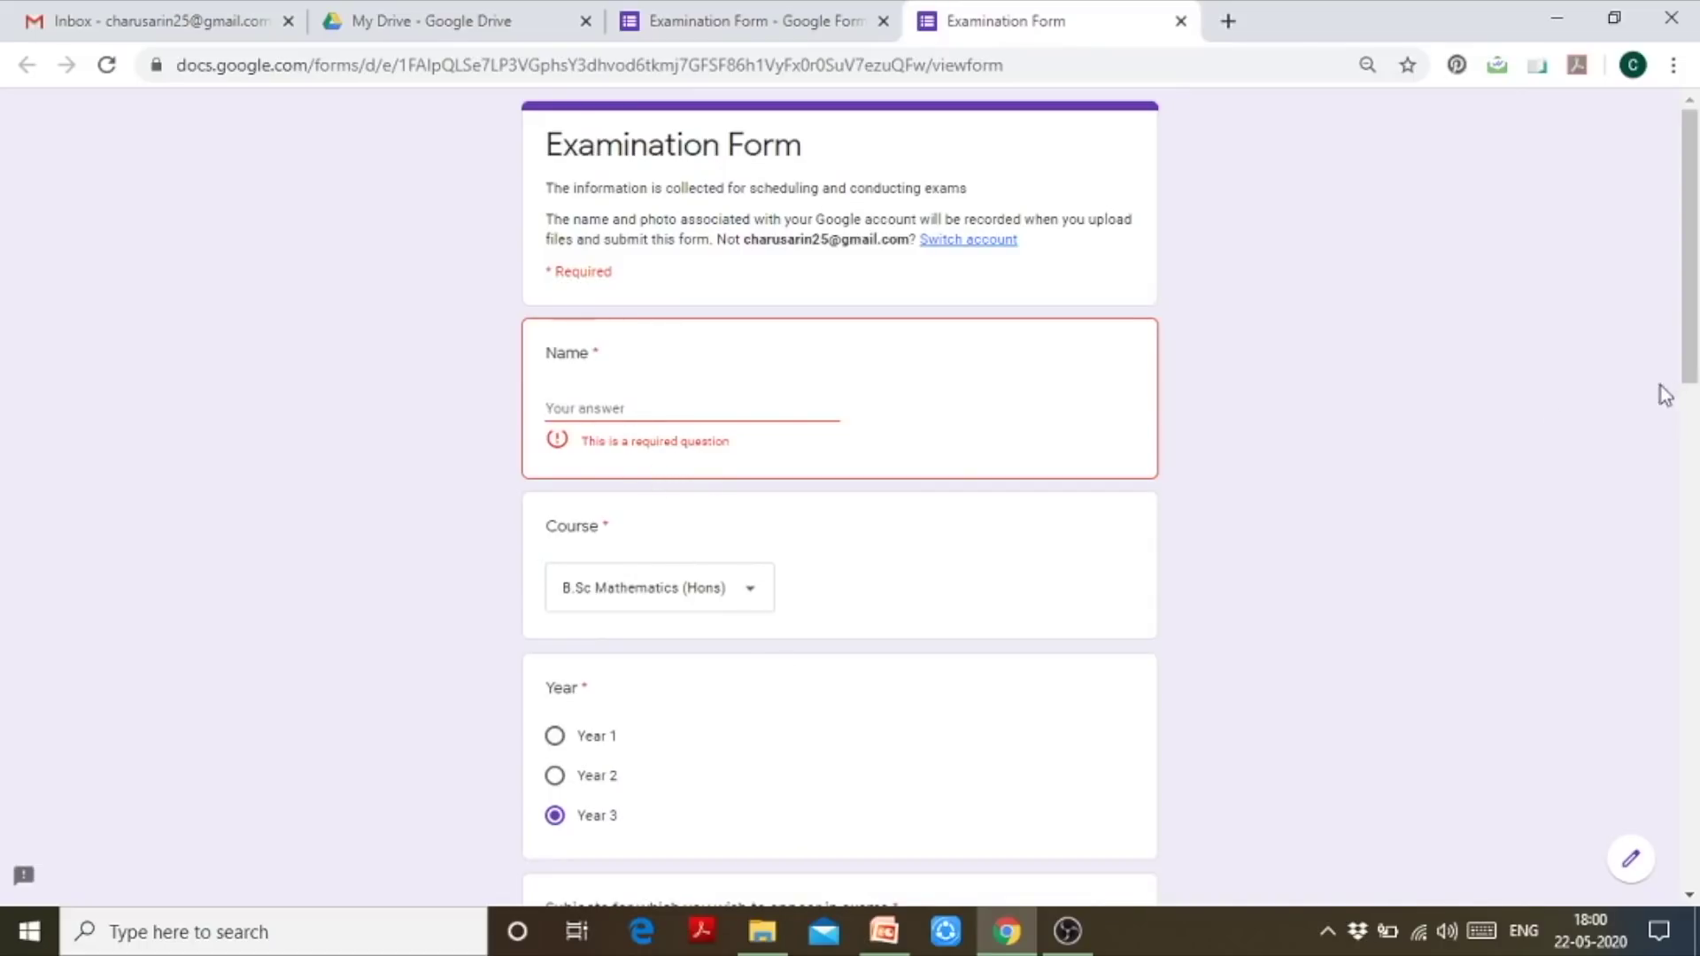
drag(1689, 372, 1690, 874)
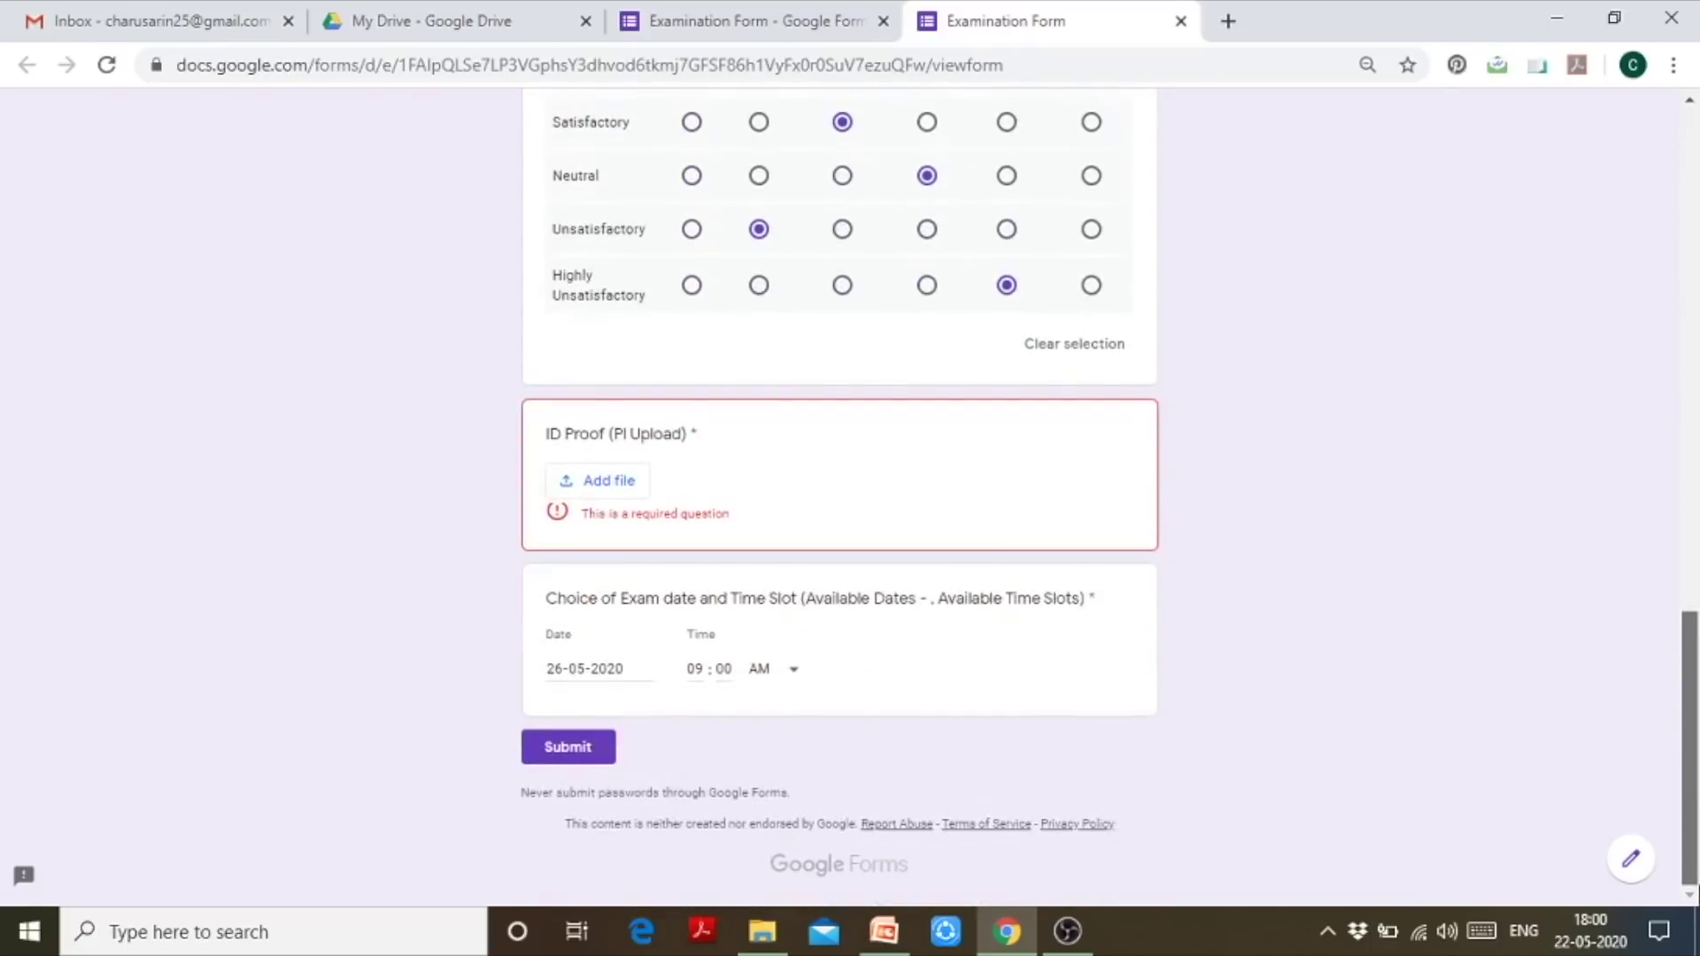
drag(1689, 749, 1561, 197)
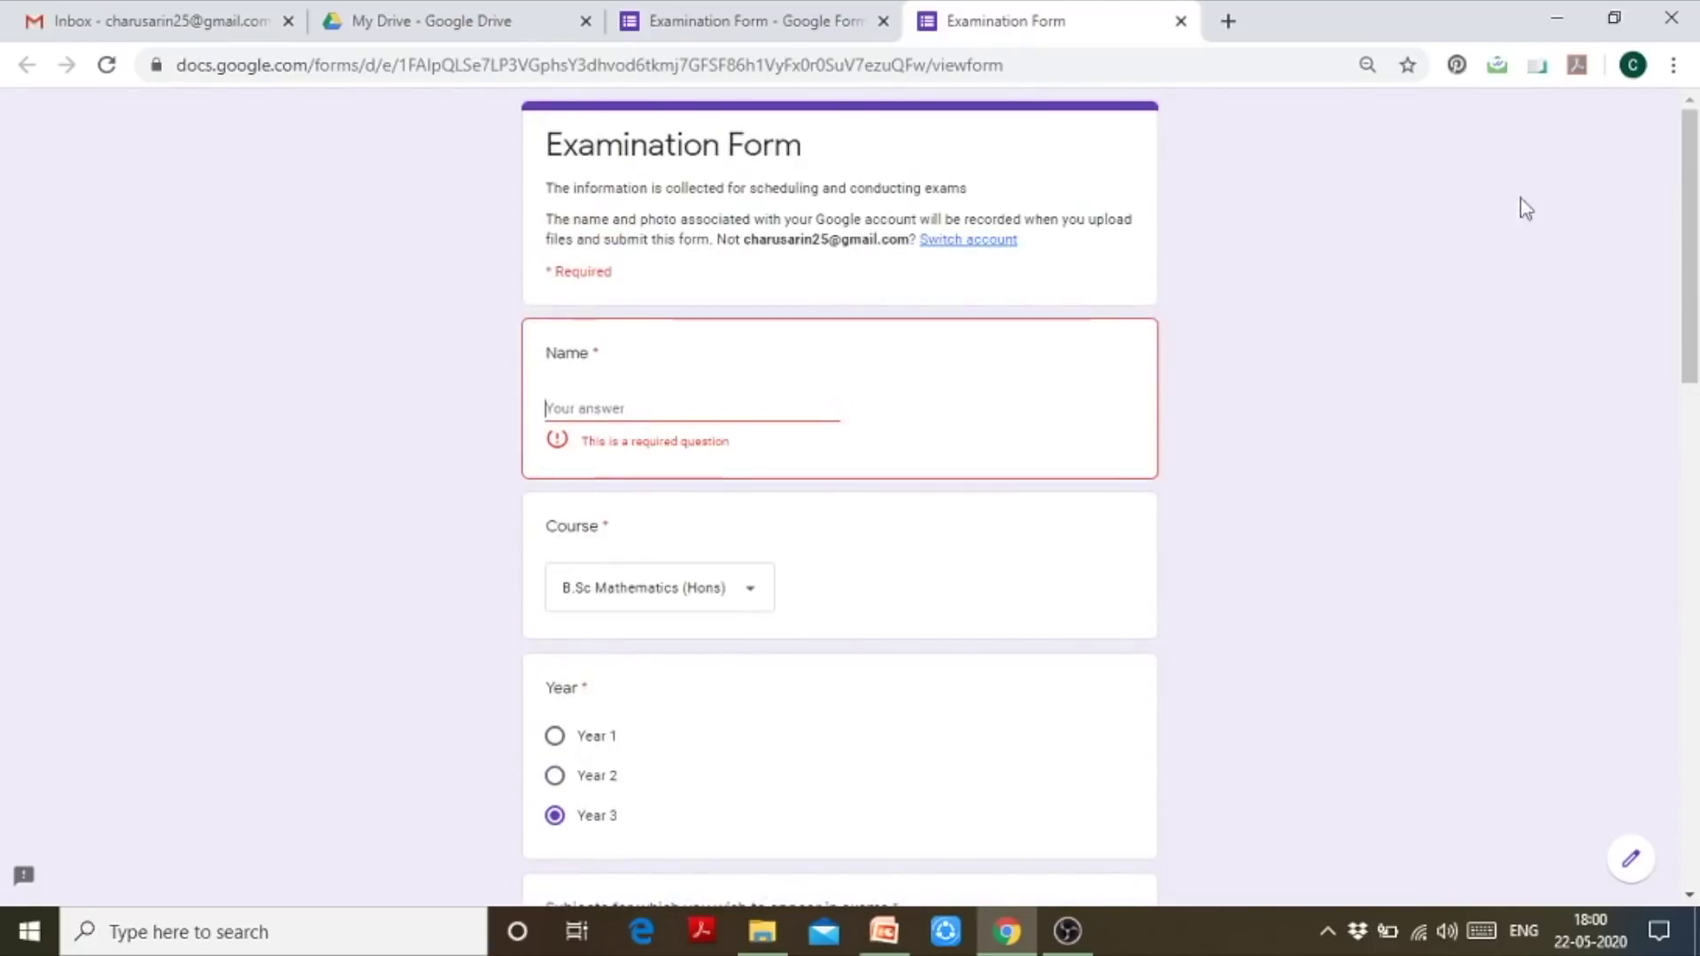